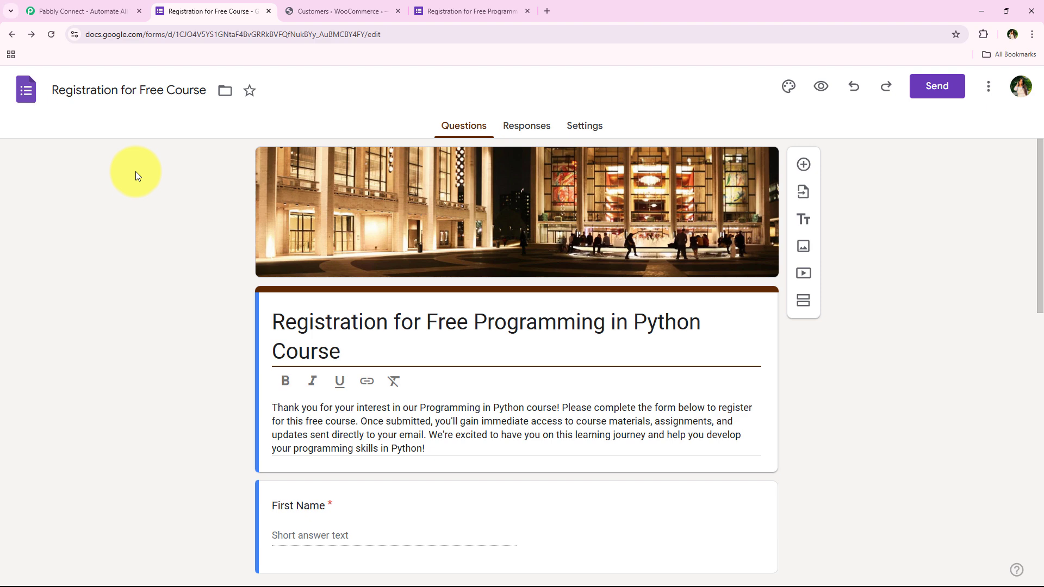
Submit the filled-in registration form for the free Python programming course.
left_click(447, 10)
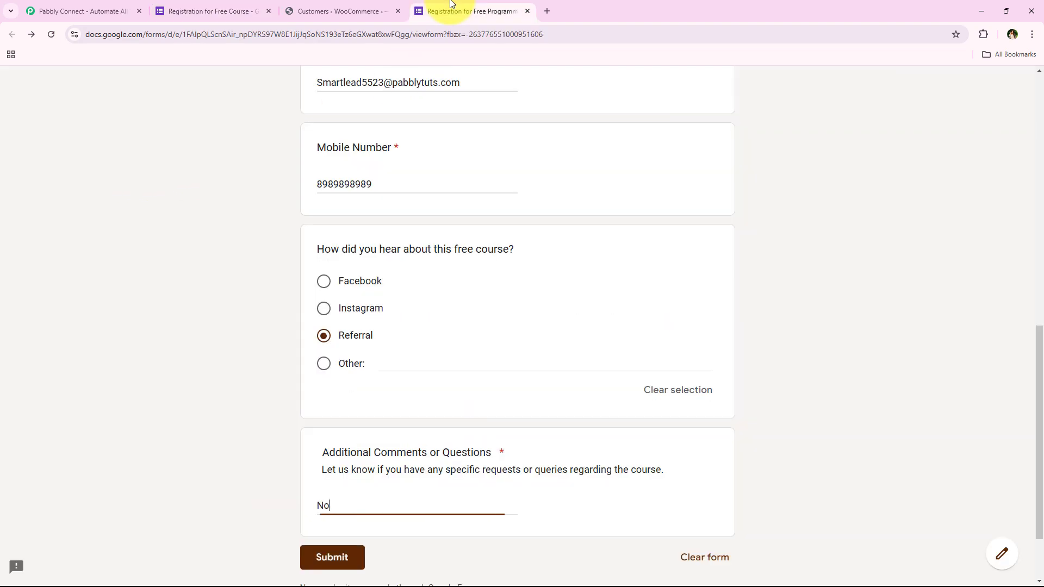
middle_click(232, 287)
scroll(232, 287, "up", 5)
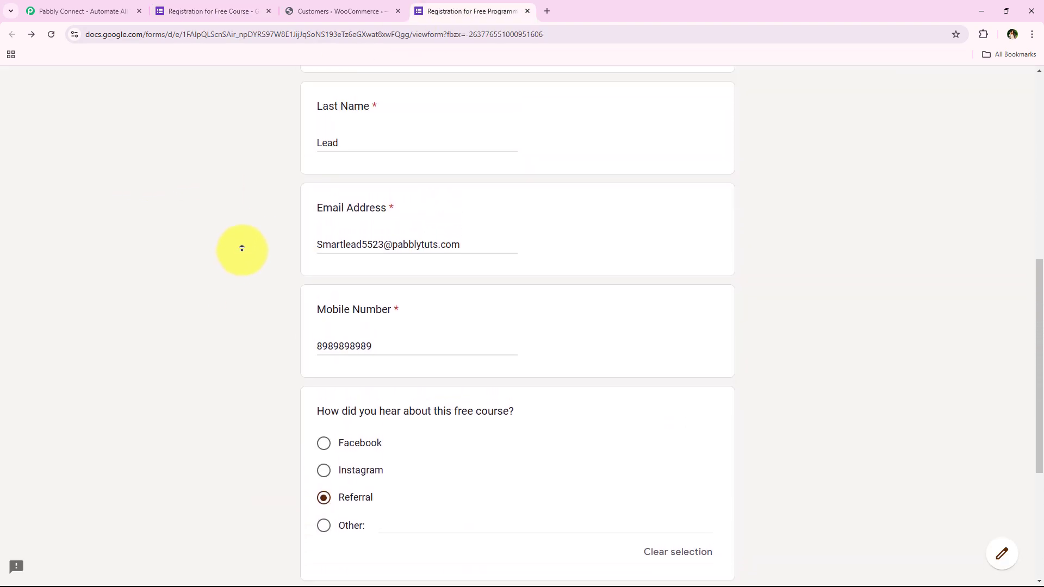
middle_click(283, 244)
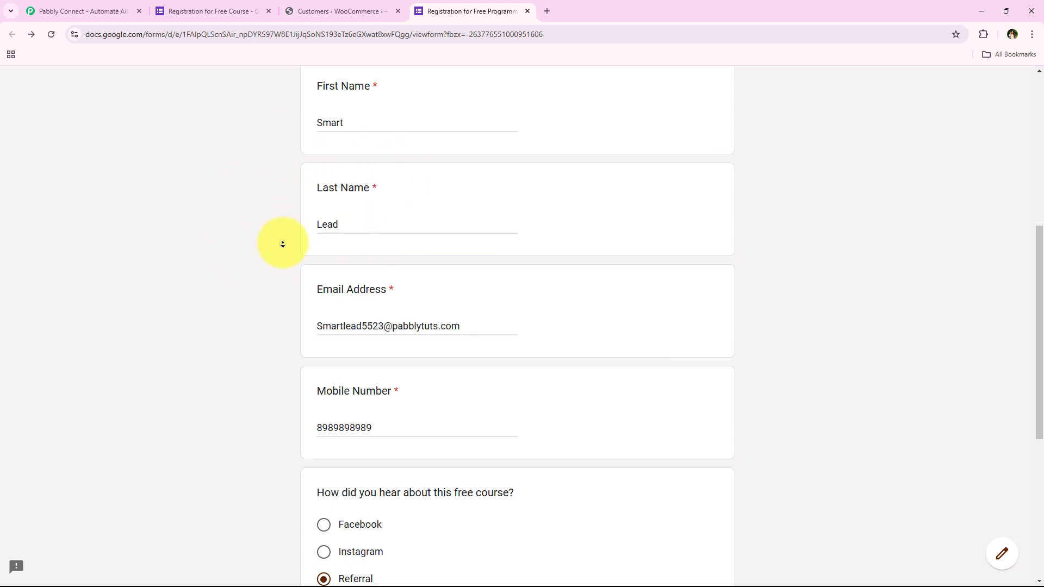
scroll(283, 245, "down", 5)
scroll(283, 246, "down", 2)
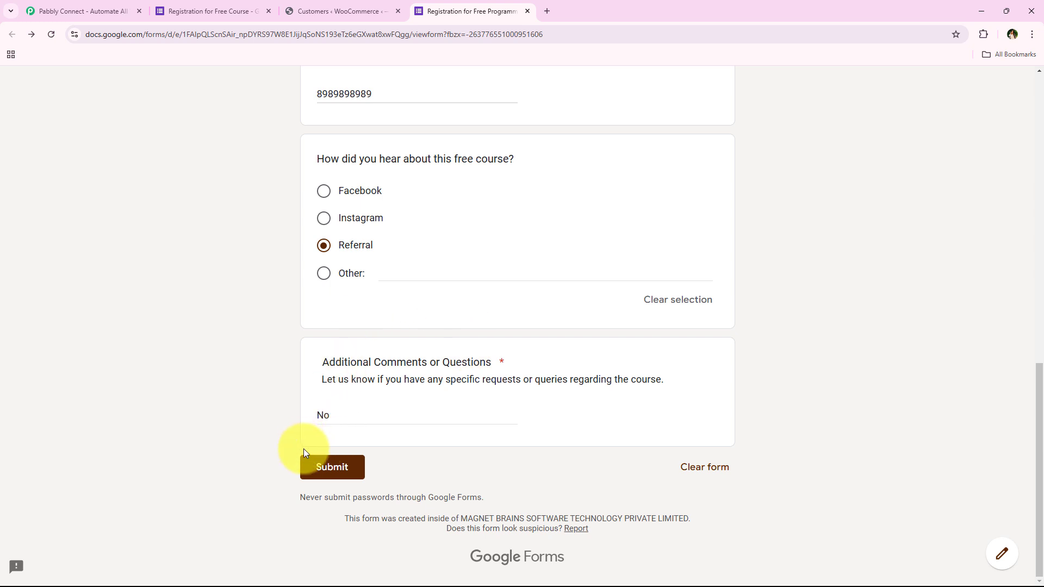
left_click(317, 471)
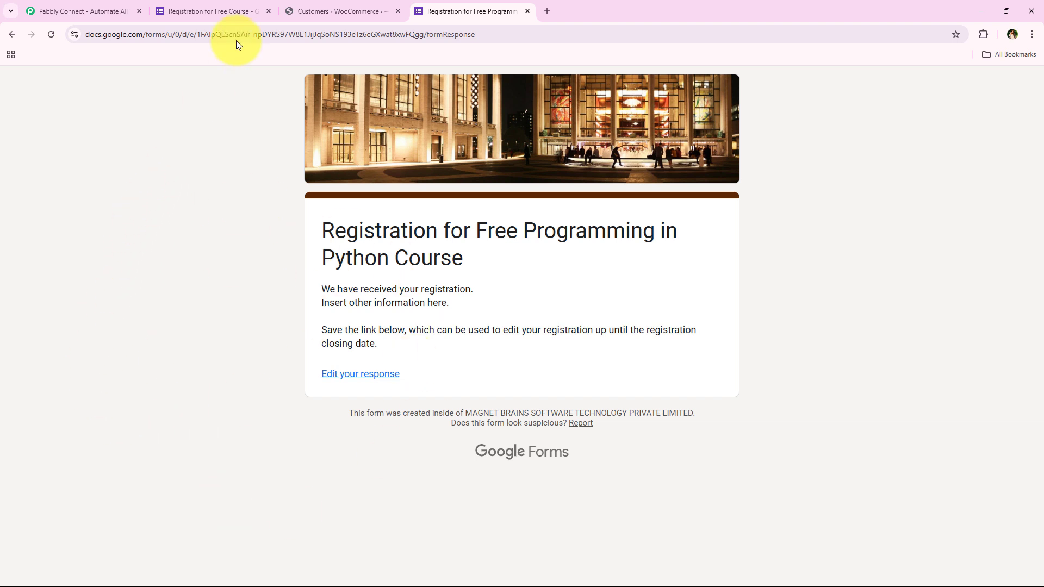
Search the WooCommerce customers list by the new registrant's full name.
left_click(337, 10)
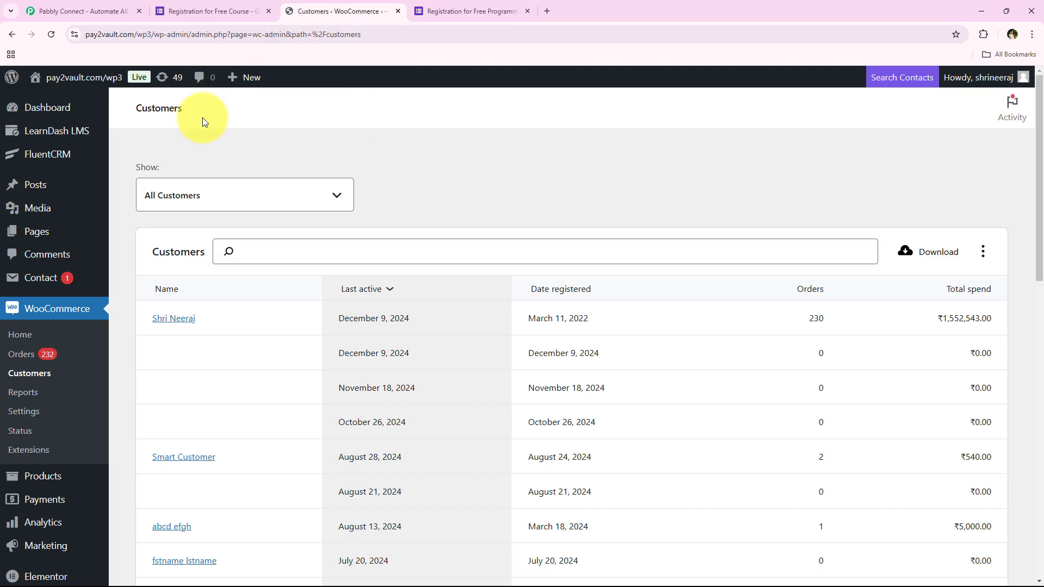
left_click(245, 252)
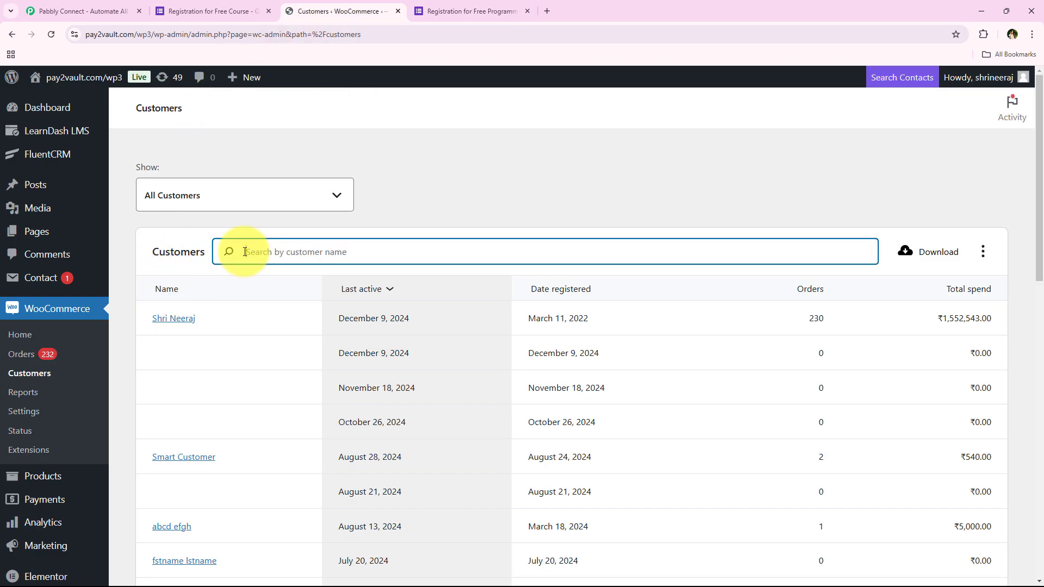
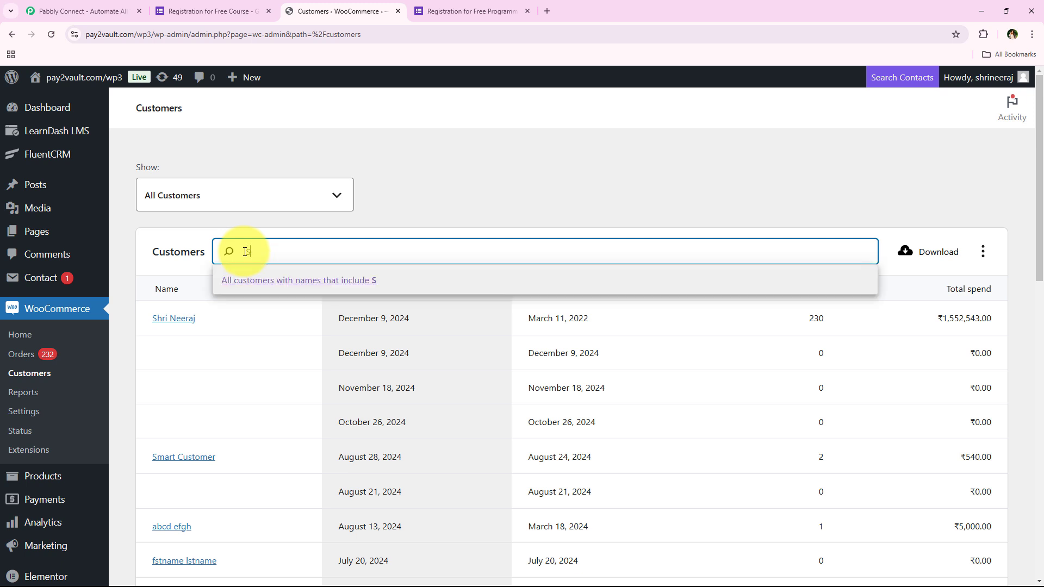
left_click(299, 283)
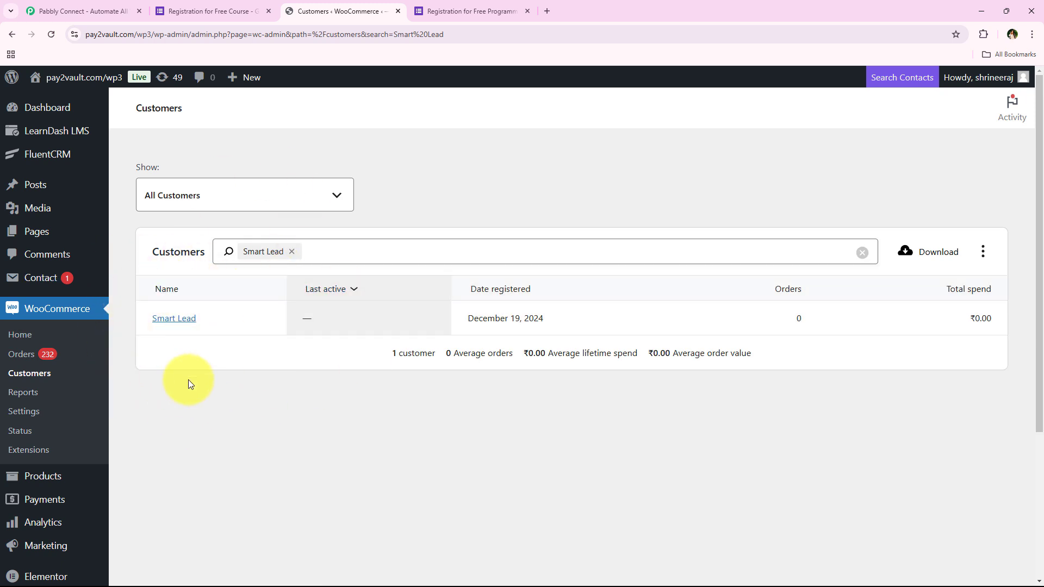
Open the matching customer's user profile and review its name and contact details.
left_click(168, 320)
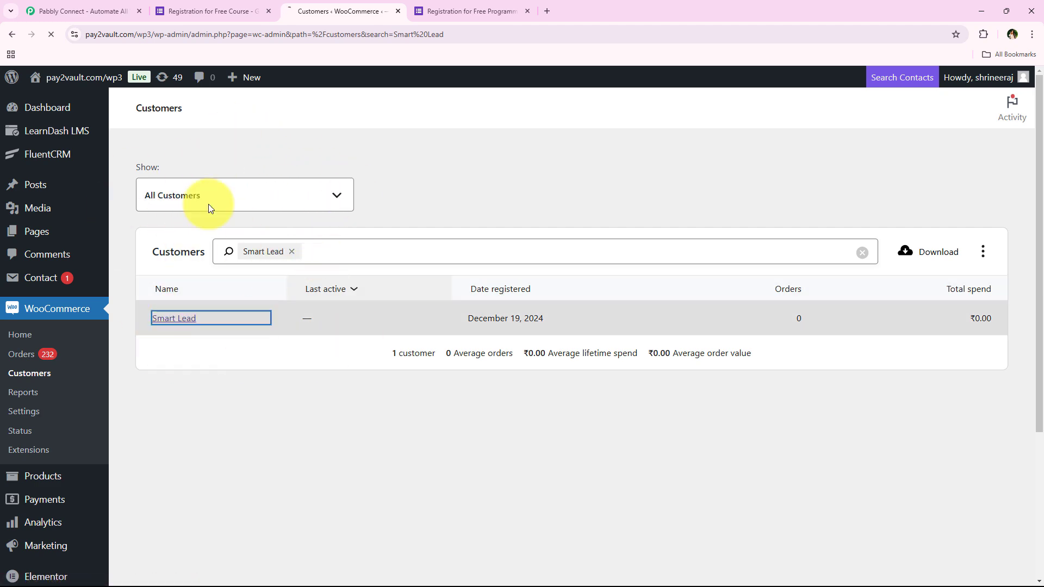
scroll(333, 278, "down", 9)
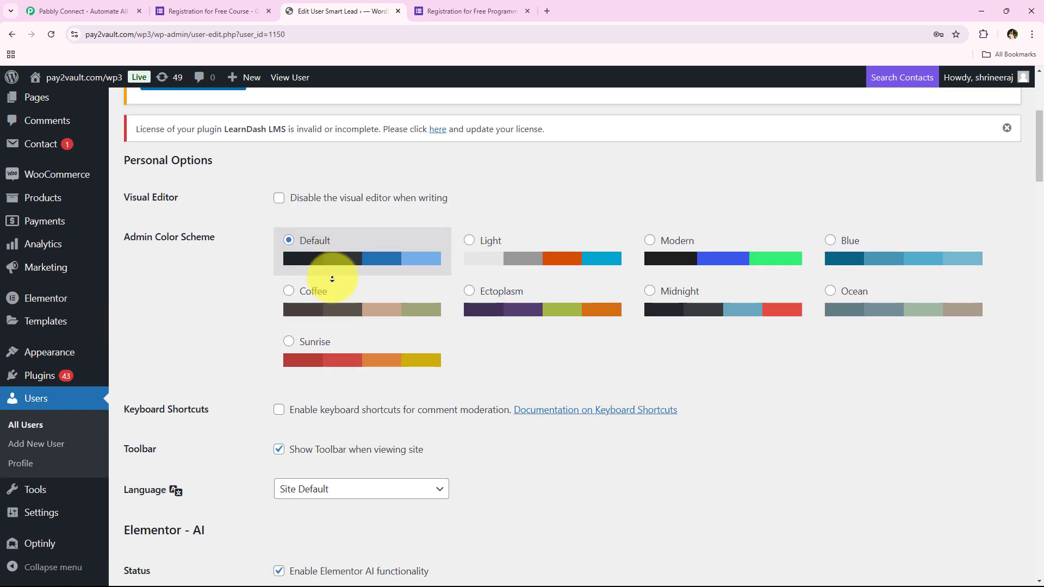
scroll(332, 279, "down", 2)
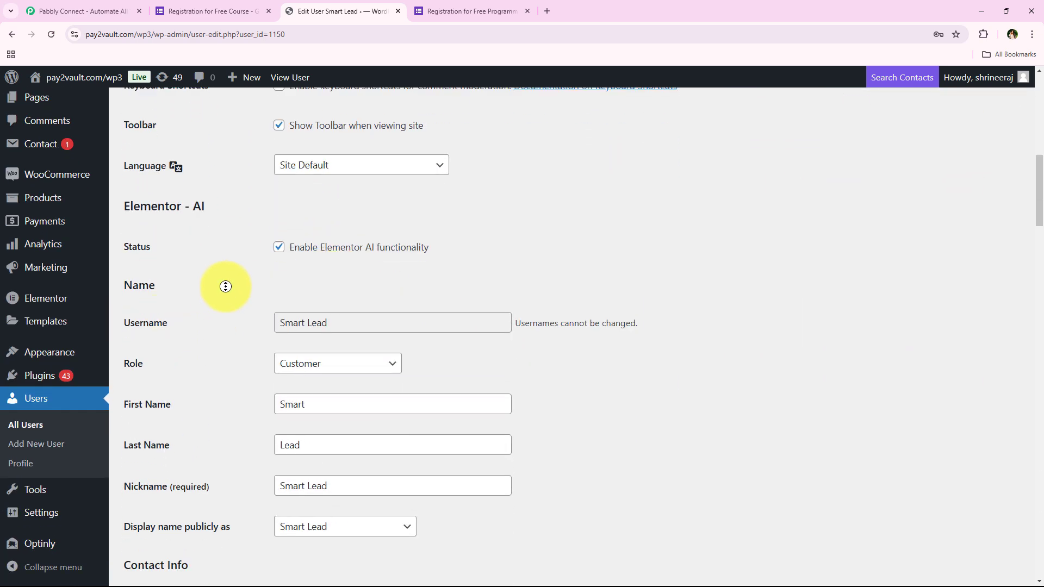
scroll(229, 313, "down", 3)
scroll(233, 330, "down", 1)
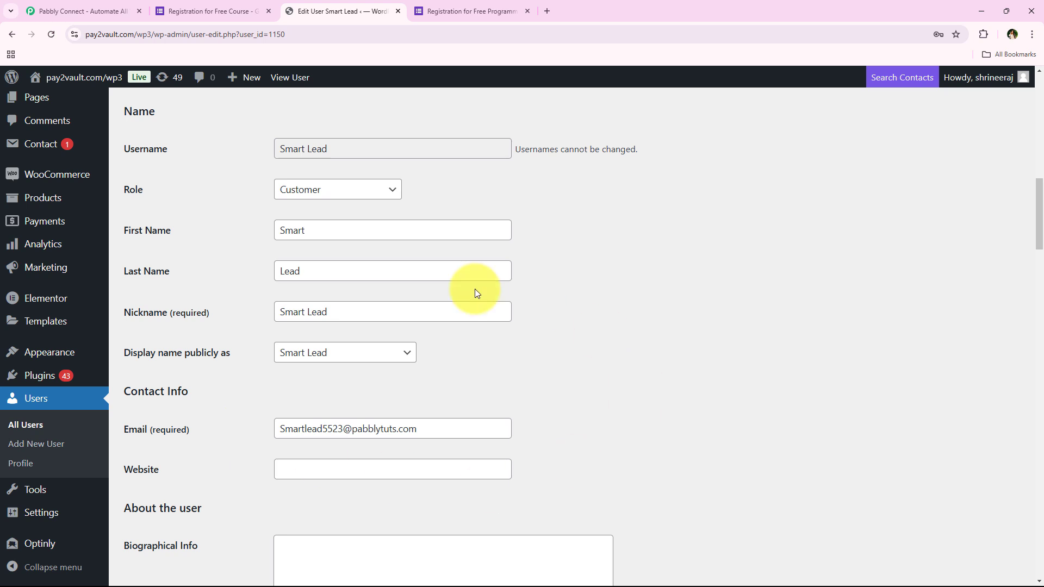
Sign in to Pabbly and open the Pabbly Connect dashboard.
left_click(82, 10)
left_click(716, 160)
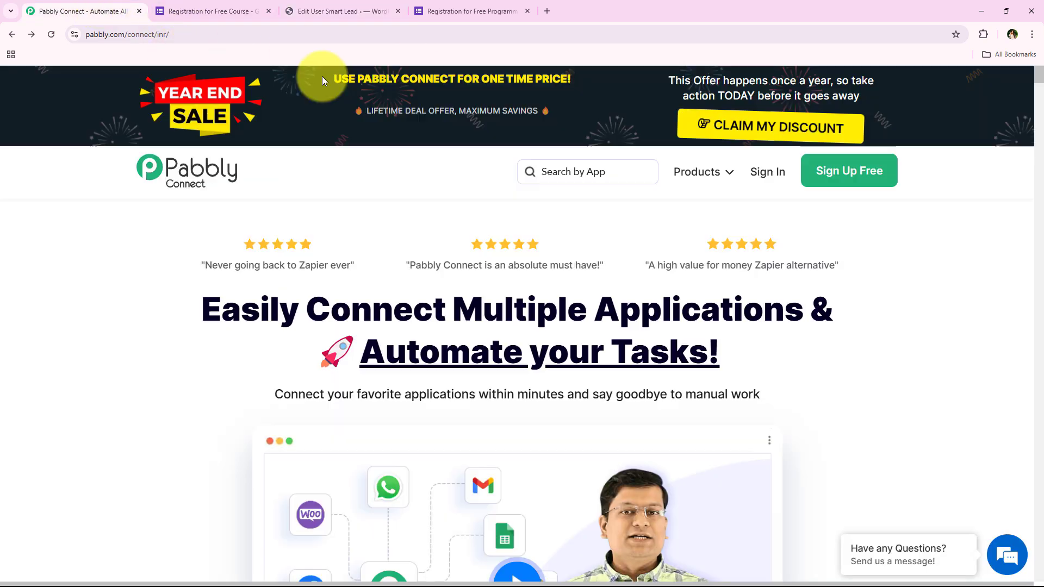
left_click(260, 36)
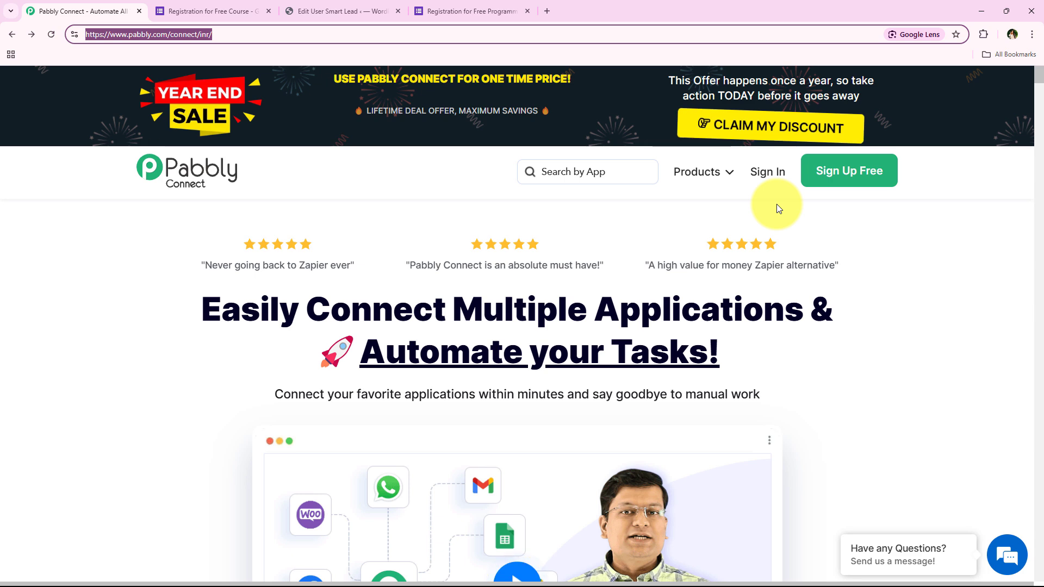
left_click(773, 175)
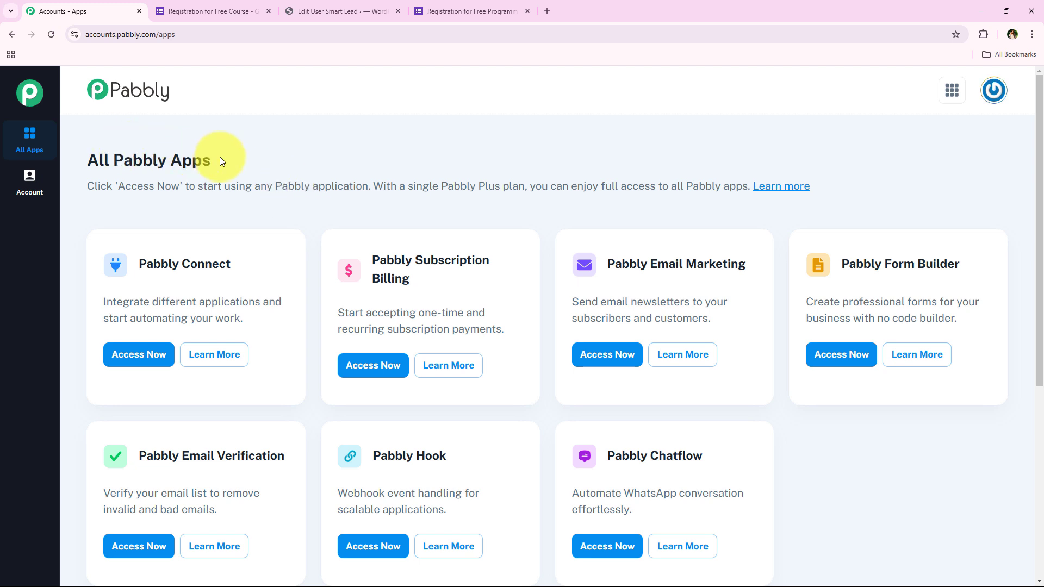
left_click_drag(163, 174, 90, 161)
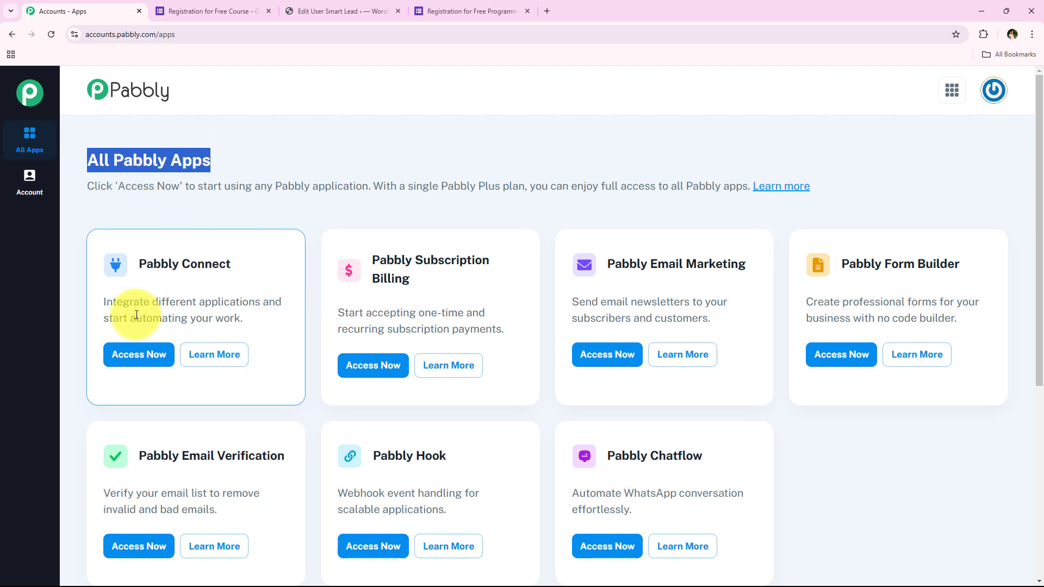
left_click_drag(140, 264, 261, 299)
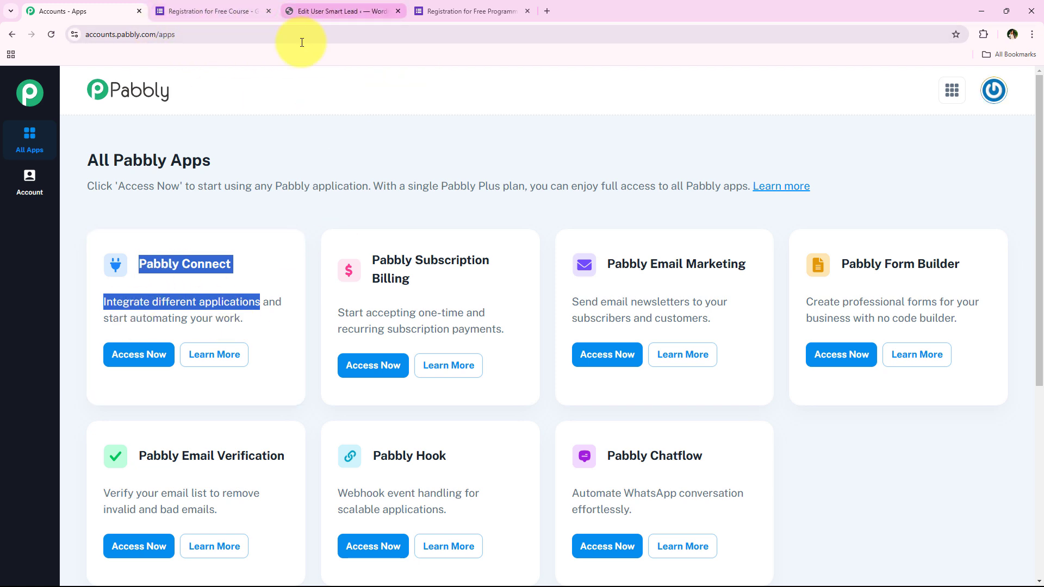
left_click(148, 371)
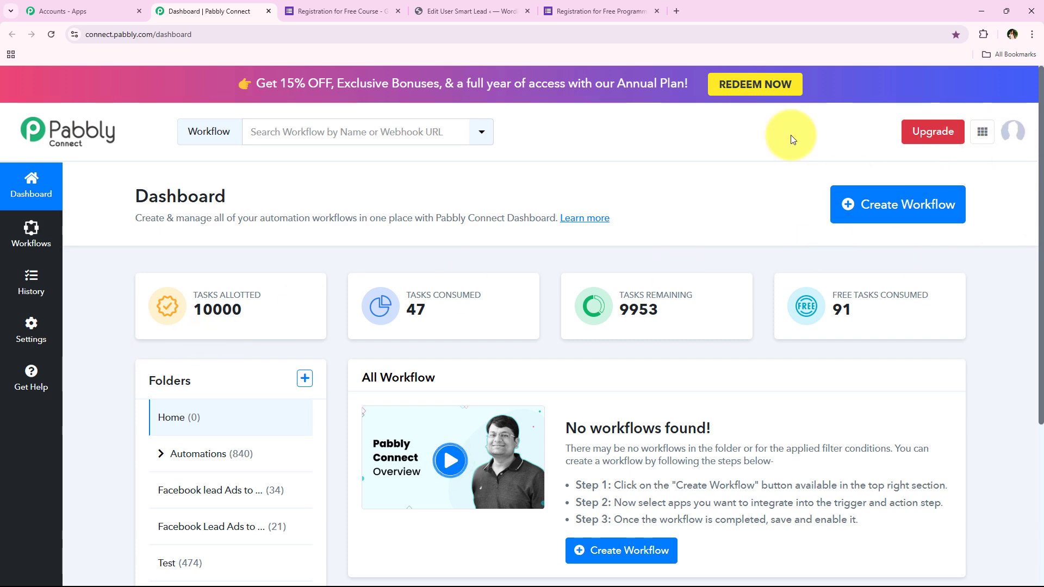
Create a workflow named "How to Create WooCommerce Customer on Google Forms Submission | Google Forms to WooCommerce" in the Automations folder.
left_click(938, 205)
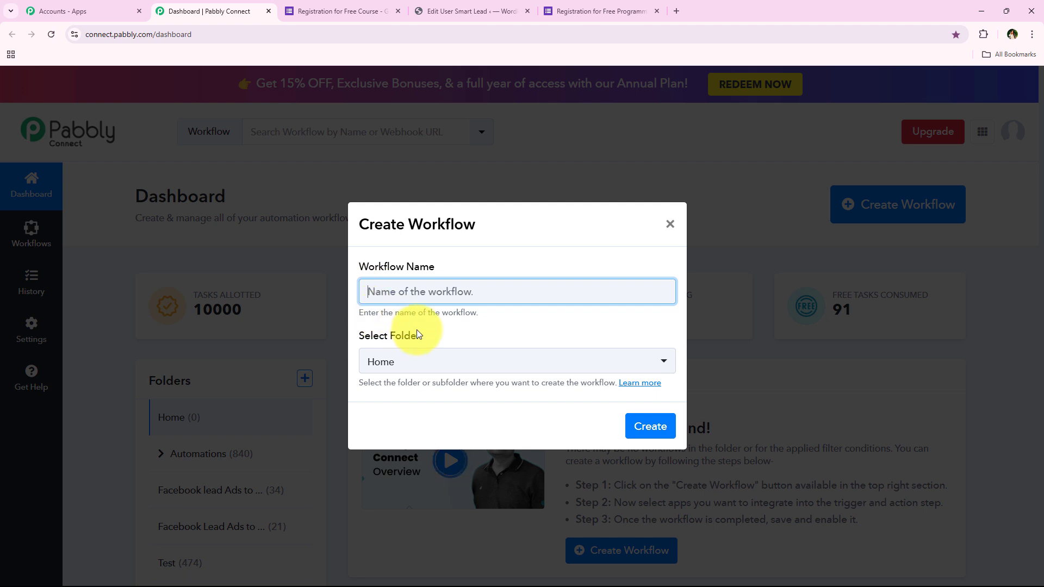
left_click(429, 366)
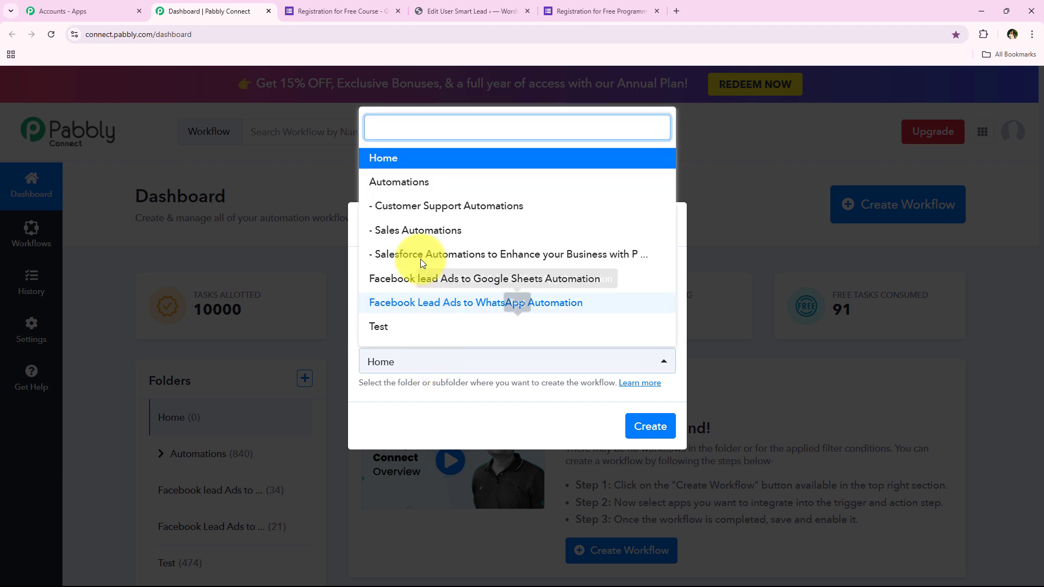
left_click(415, 183)
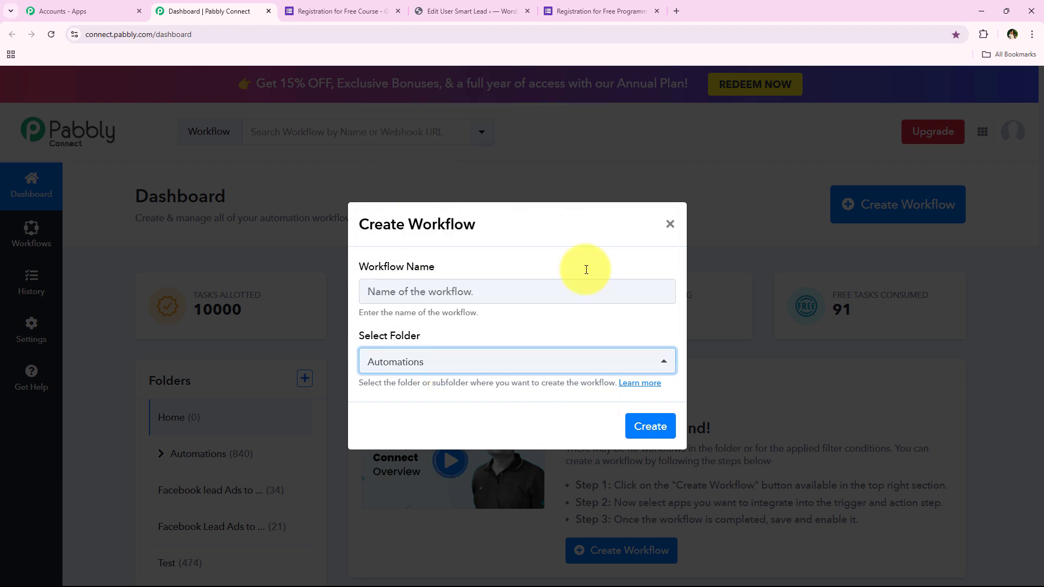
left_click(500, 271)
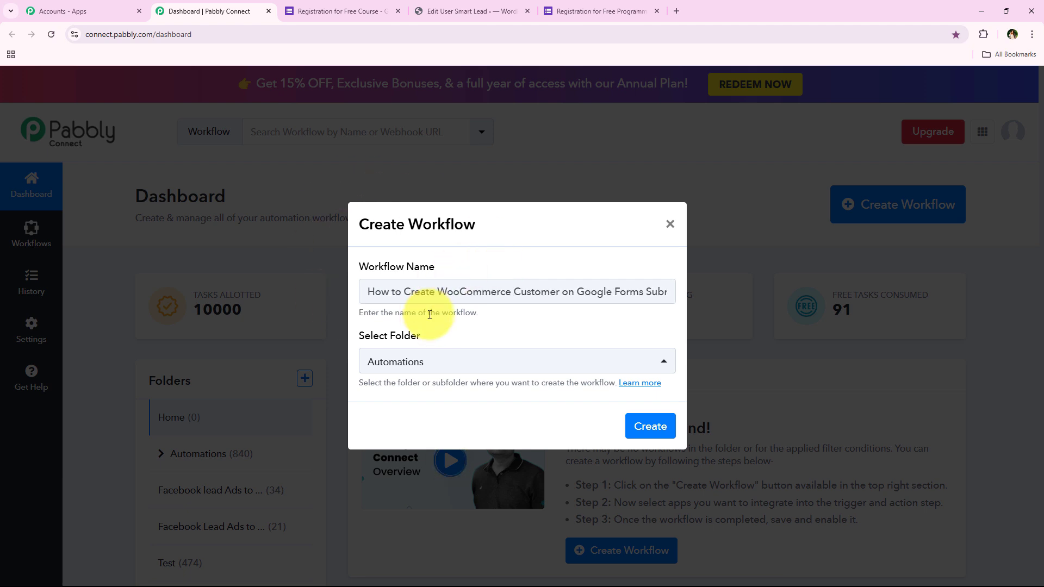
left_click_drag(437, 292, 678, 294)
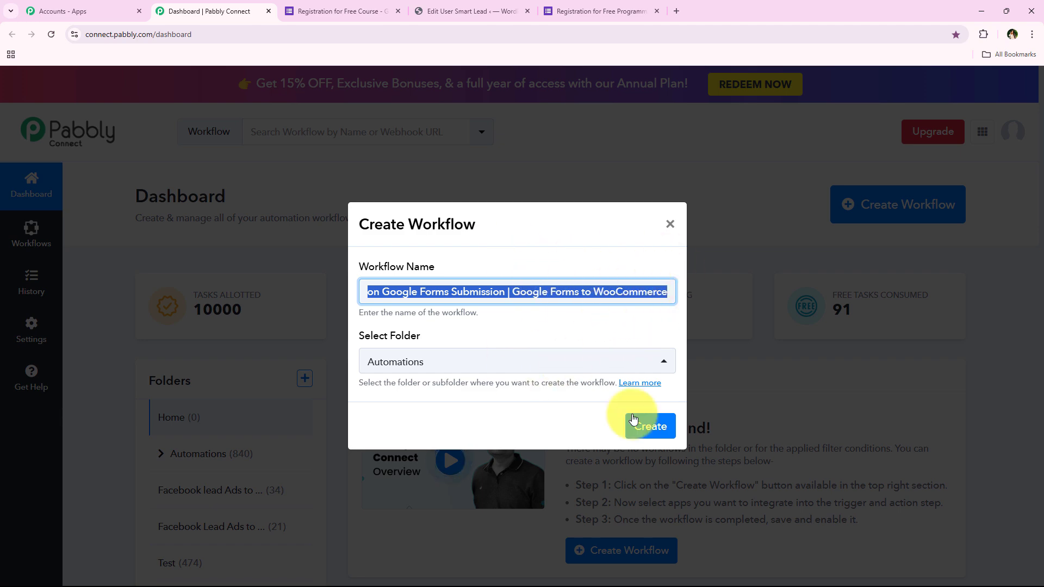
left_click(652, 441)
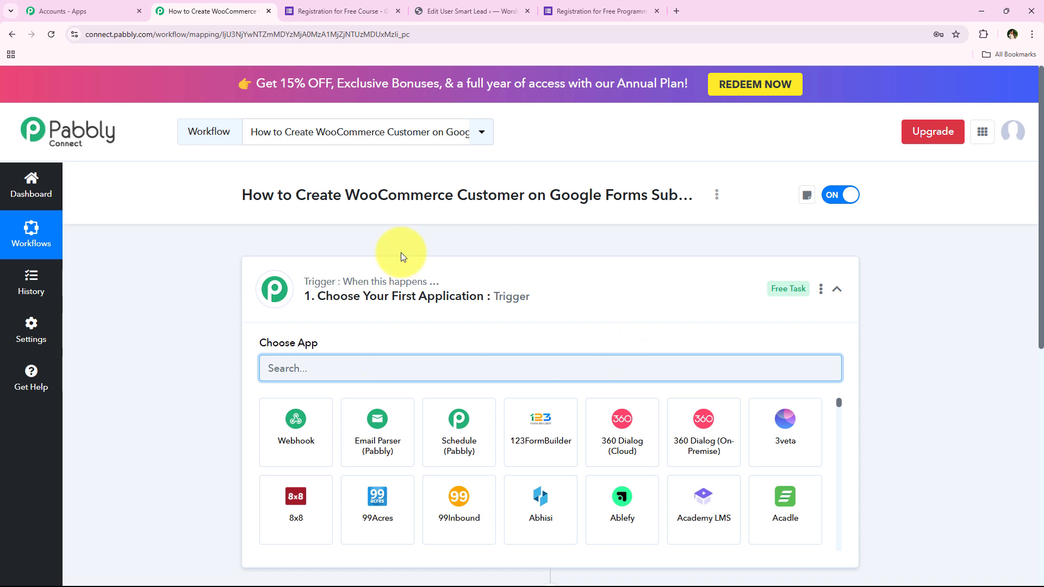
left_click(517, 308)
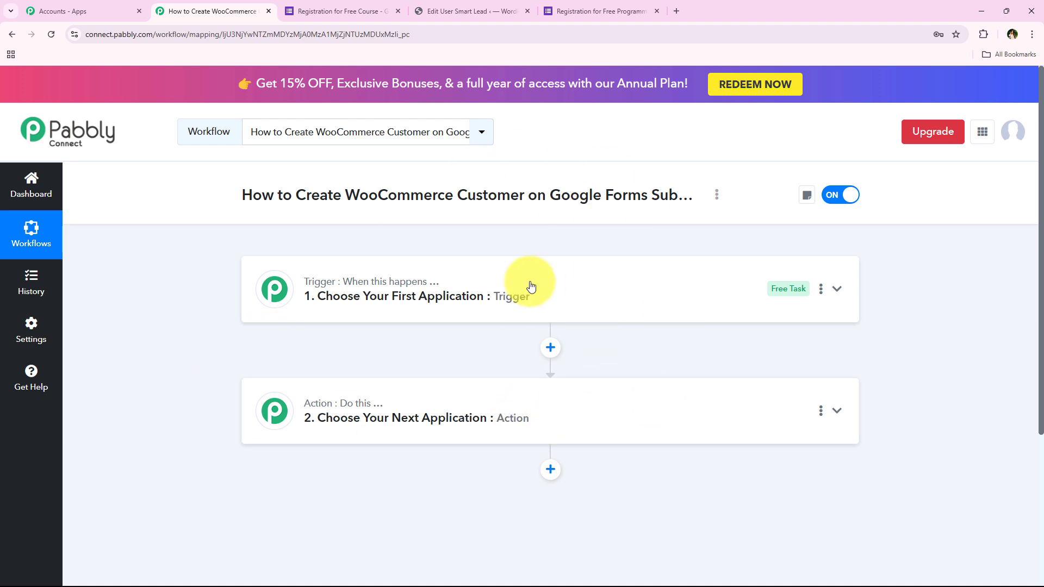
left_click_drag(553, 197, 641, 203)
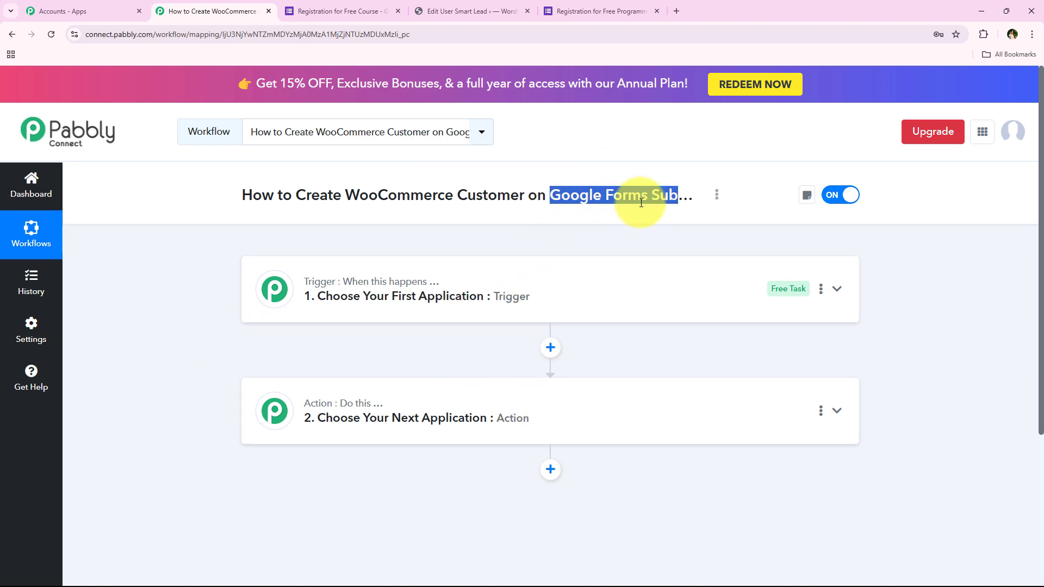
left_click(543, 234)
left_click(781, 263)
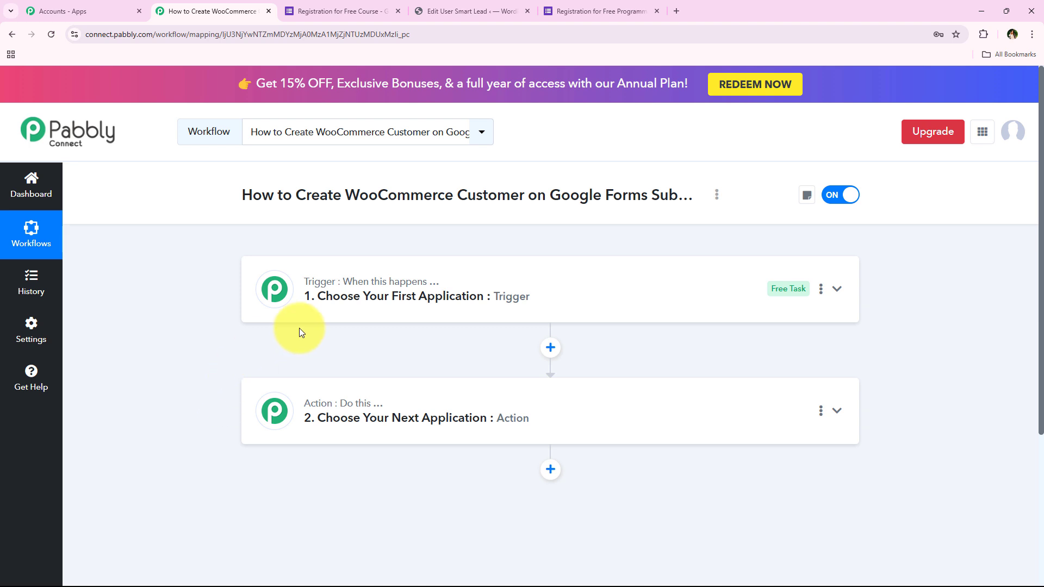
Choose Google Forms as the trigger application of the workflow.
left_click(326, 319)
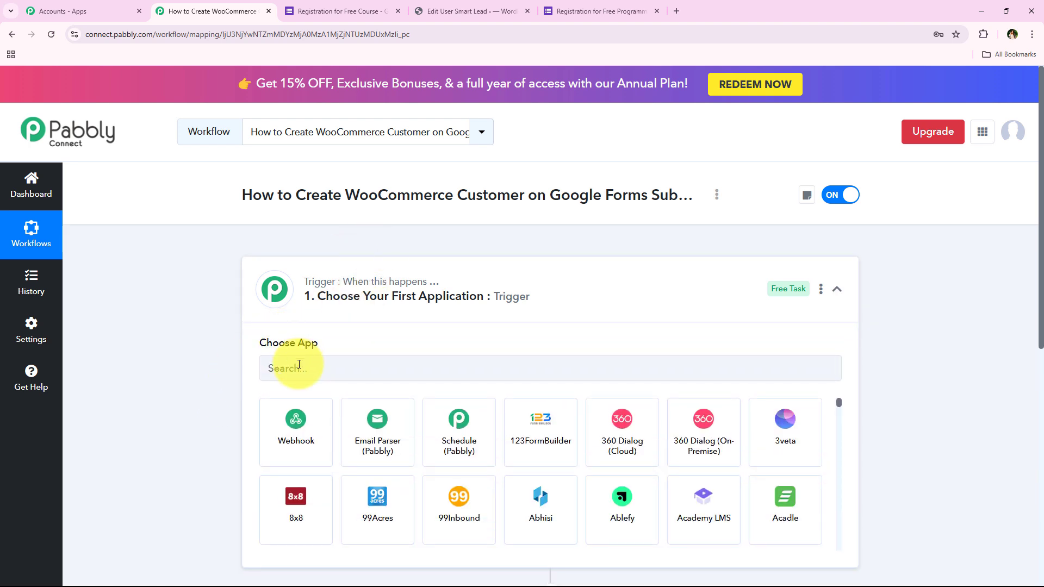
left_click(299, 366)
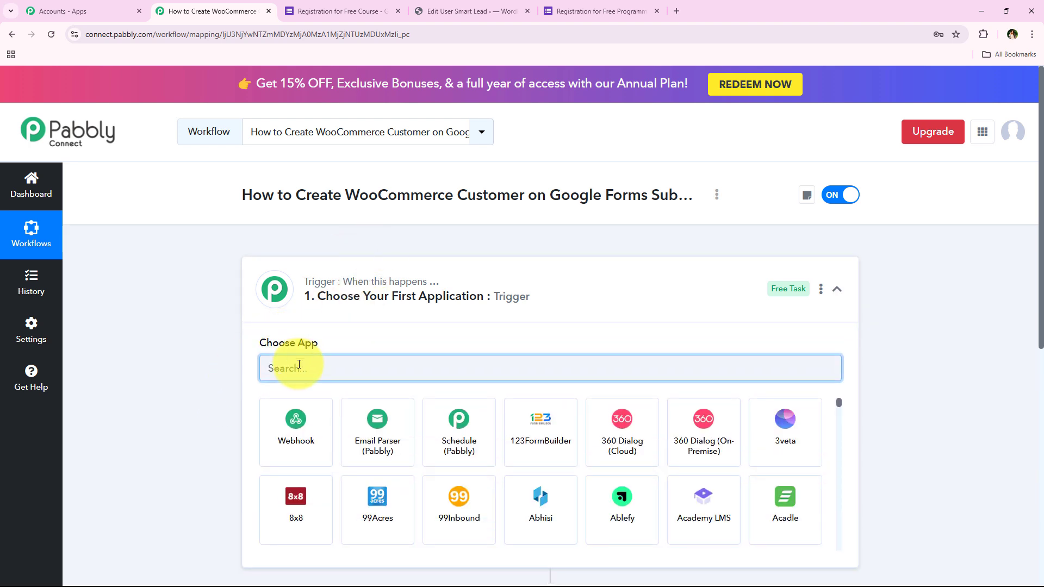
type("Goo")
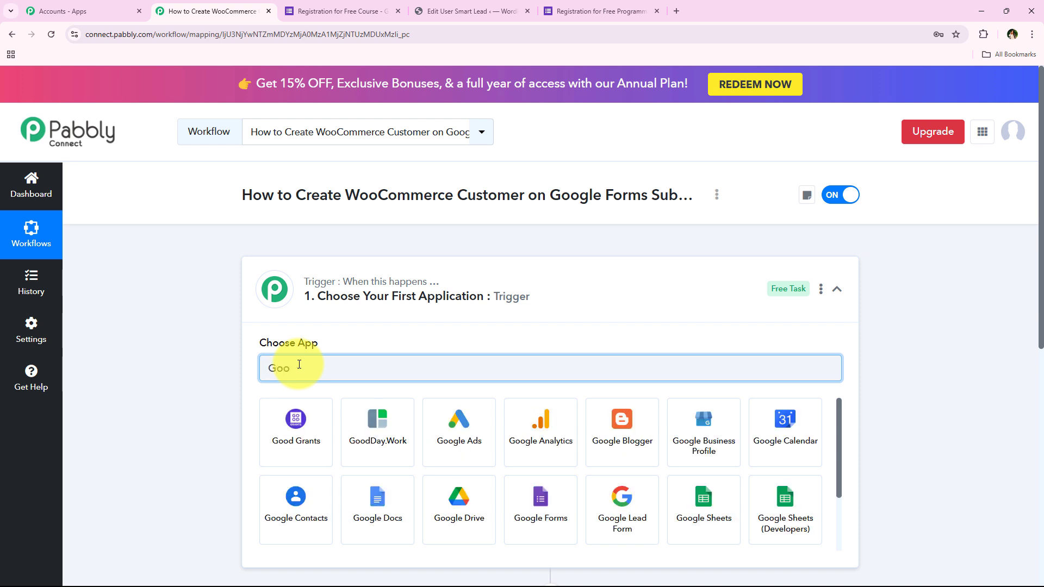
type("gle")
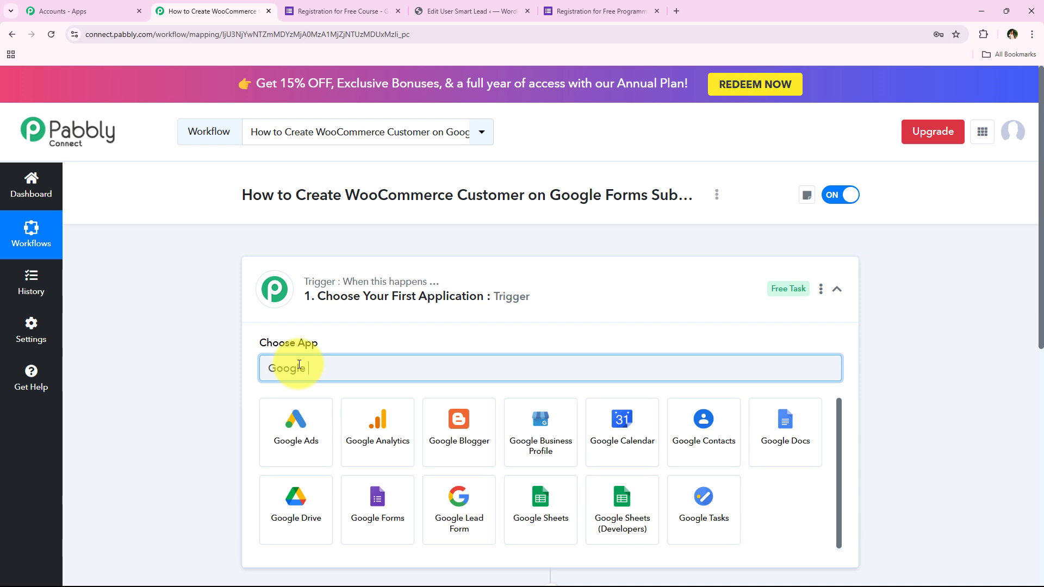
type(" Form")
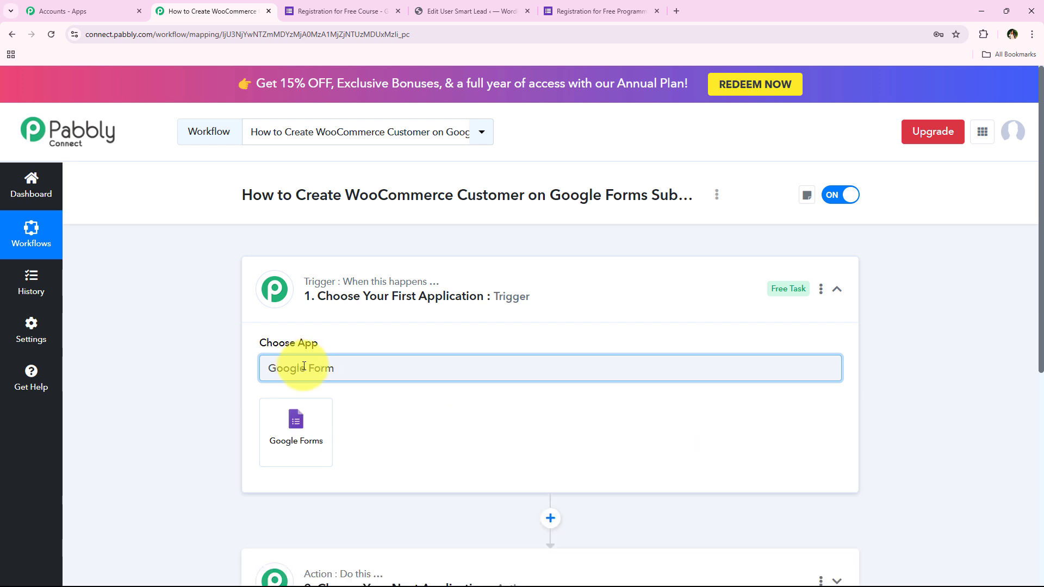
left_click(298, 438)
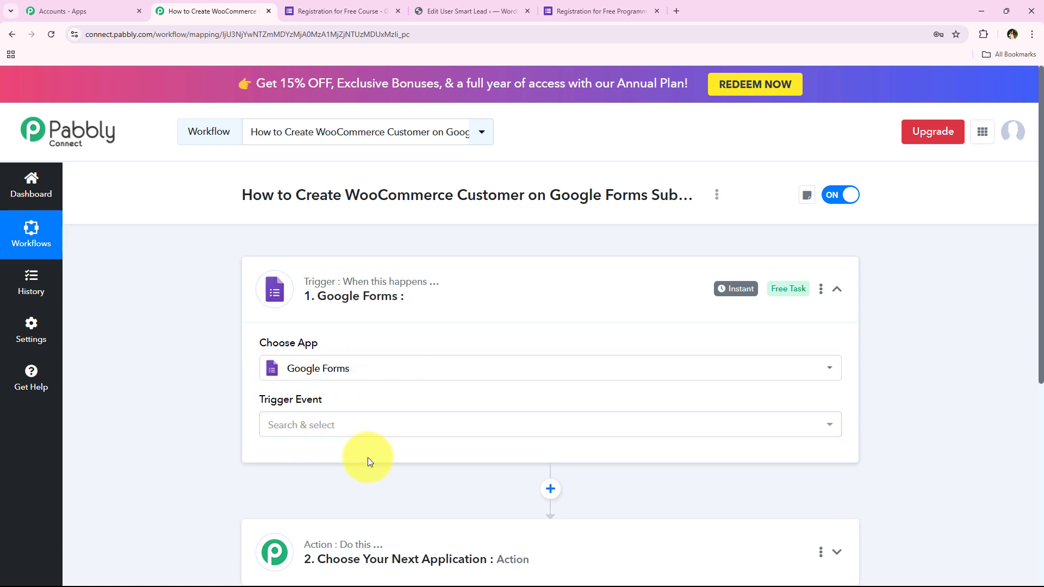
mouse_move(305, 406)
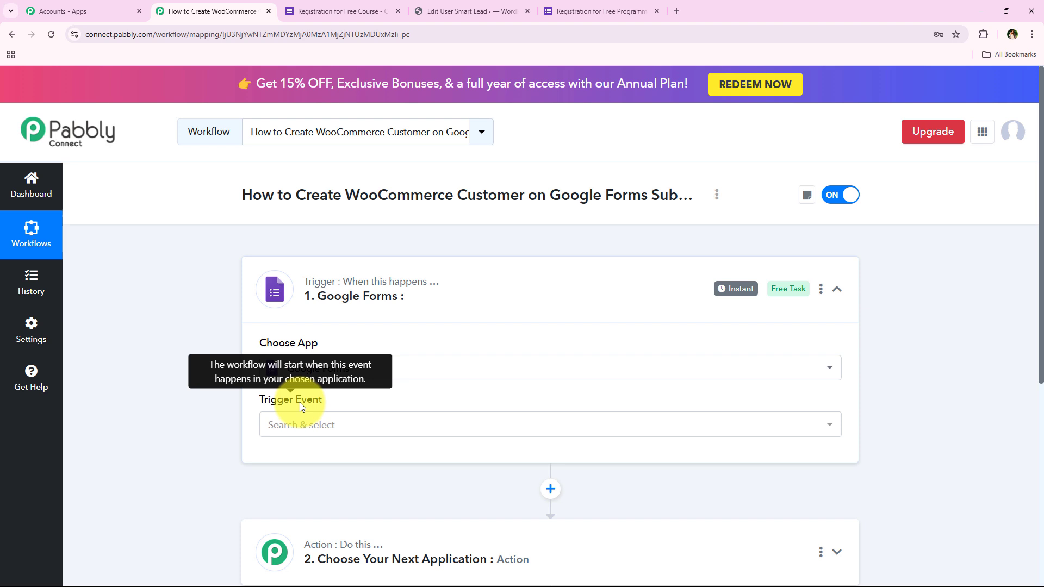
Set the Google Forms trigger event to New Response Received and copy the generated webhook URL.
left_click(340, 432)
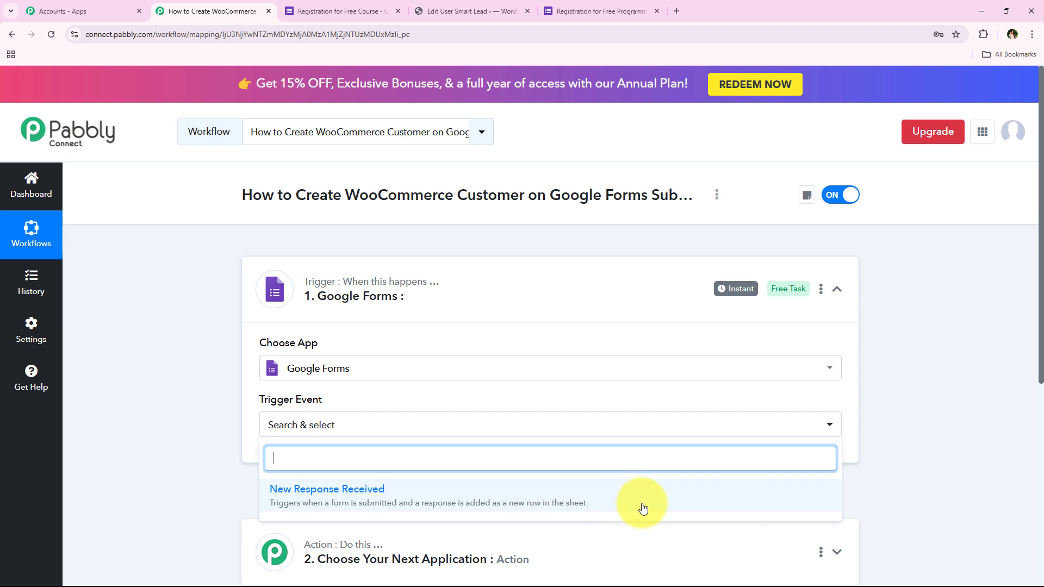
left_click(585, 490)
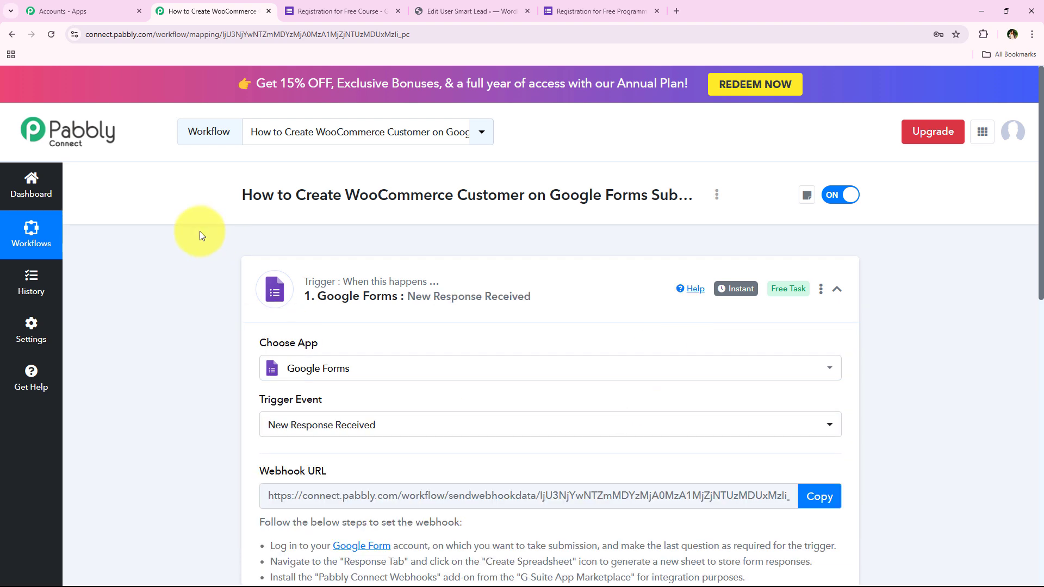
scroll(199, 250, "down", 2)
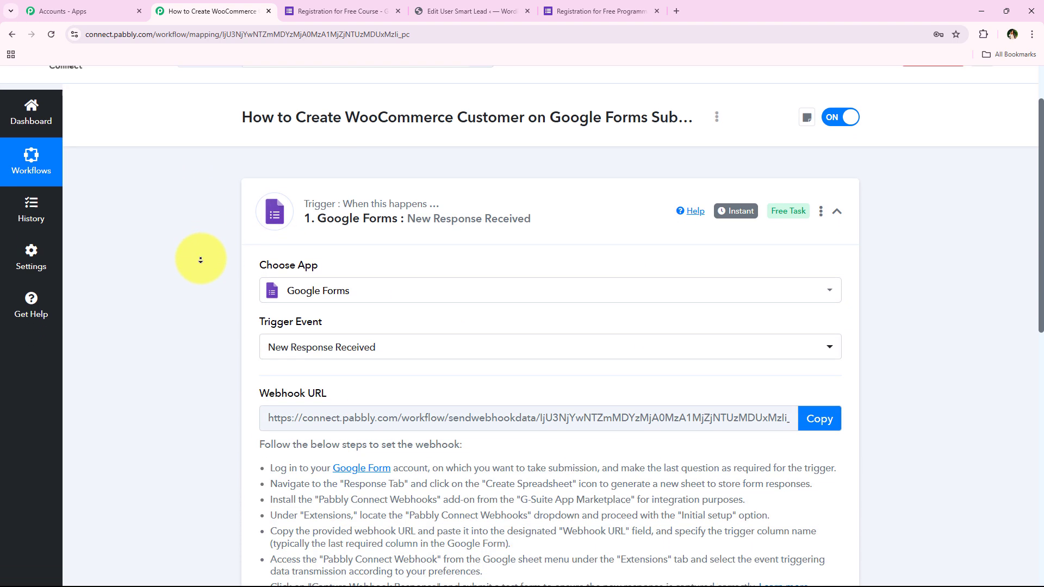
scroll(201, 260, "down", 3)
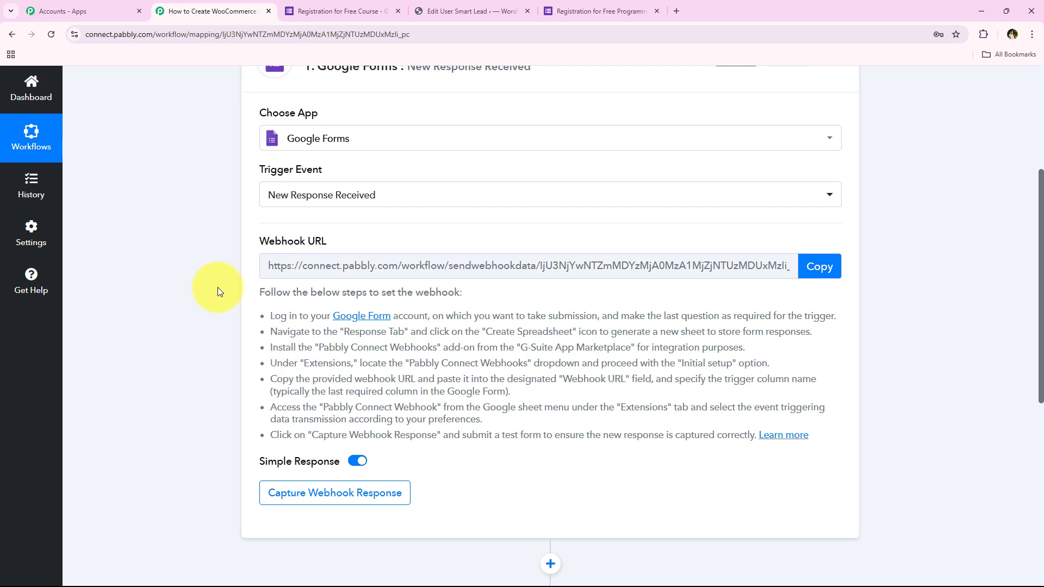
left_click(822, 269)
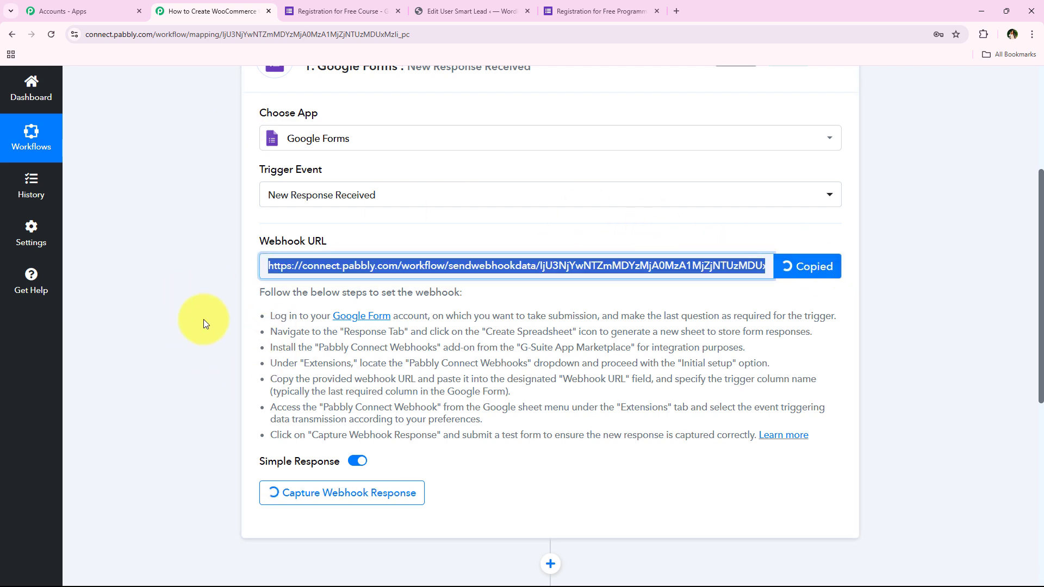
Read through the webhook setup instructions listed under the webhook URL.
left_click_drag(271, 322, 676, 455)
left_click(274, 341)
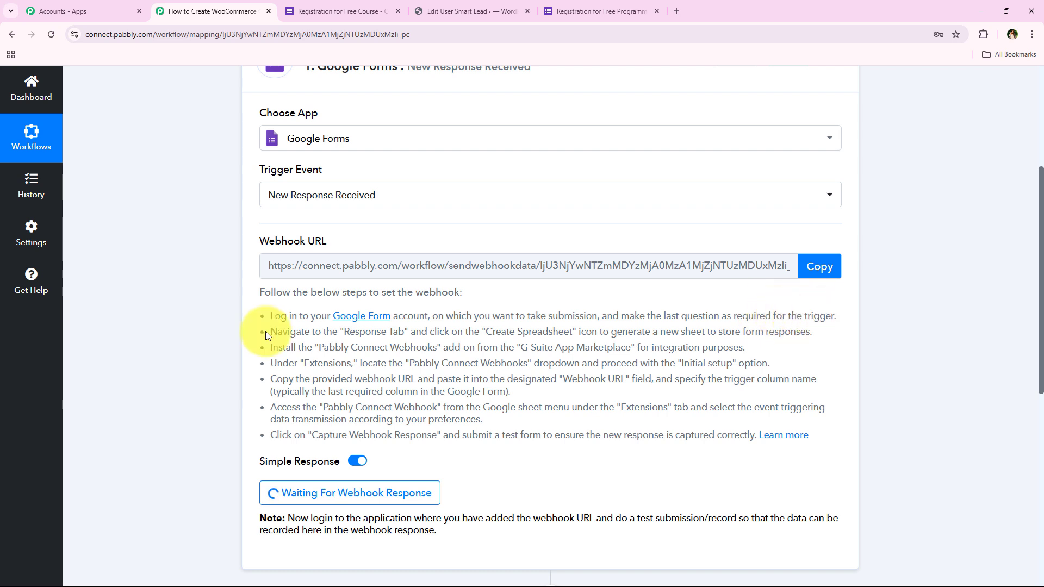
left_click_drag(271, 332, 565, 333)
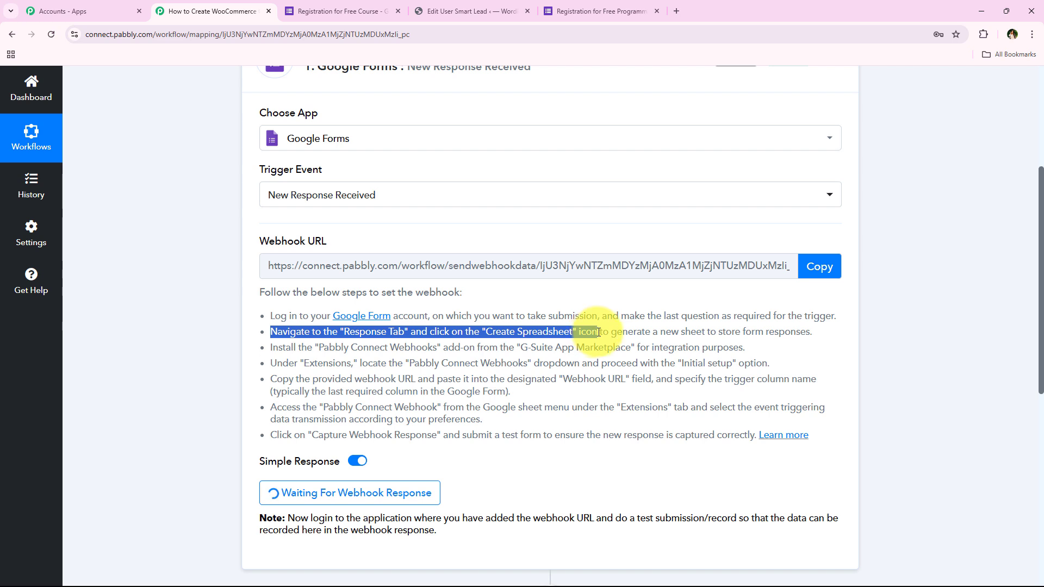
left_click_drag(271, 348, 757, 358)
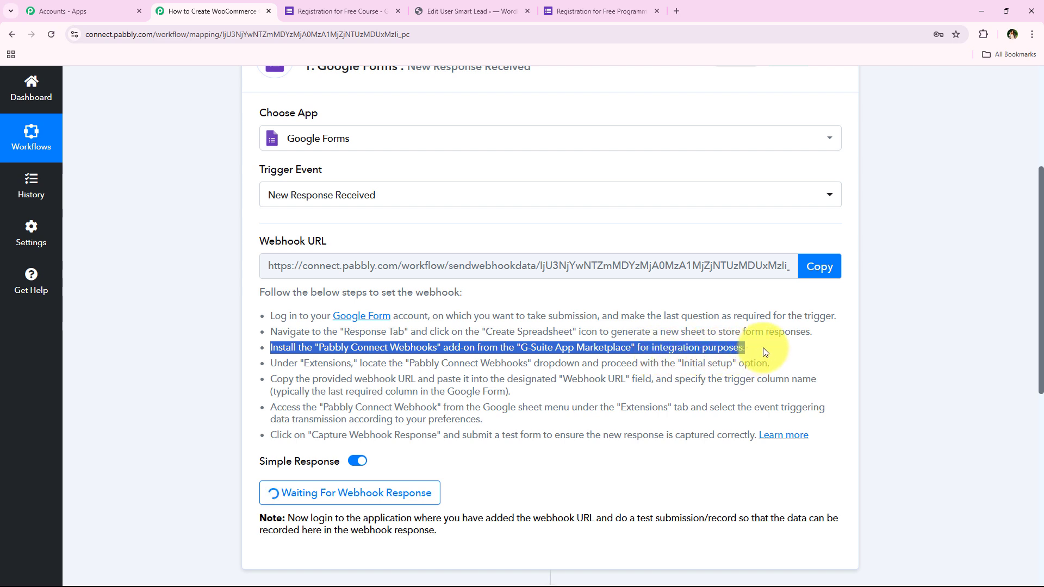
left_click(763, 348)
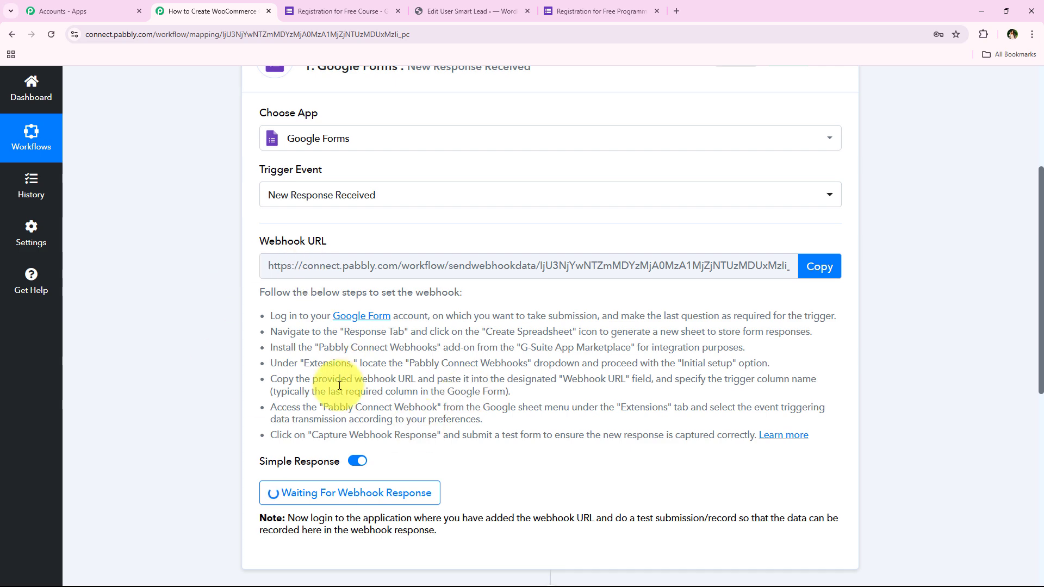
Switch to the Registration for Free Course form and check that its last question is marked required.
left_click(321, 6)
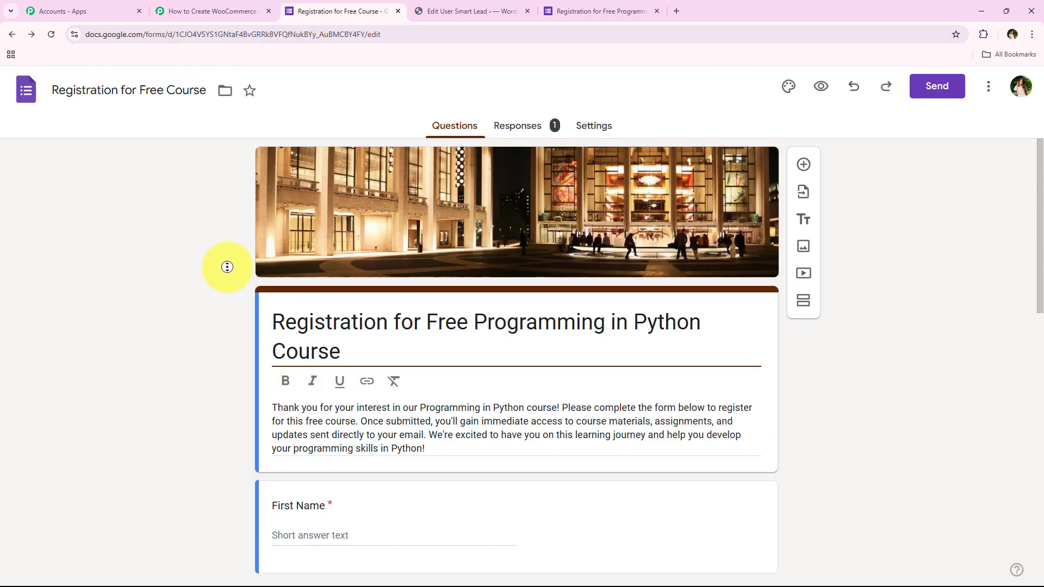
scroll(227, 267, "down", 12)
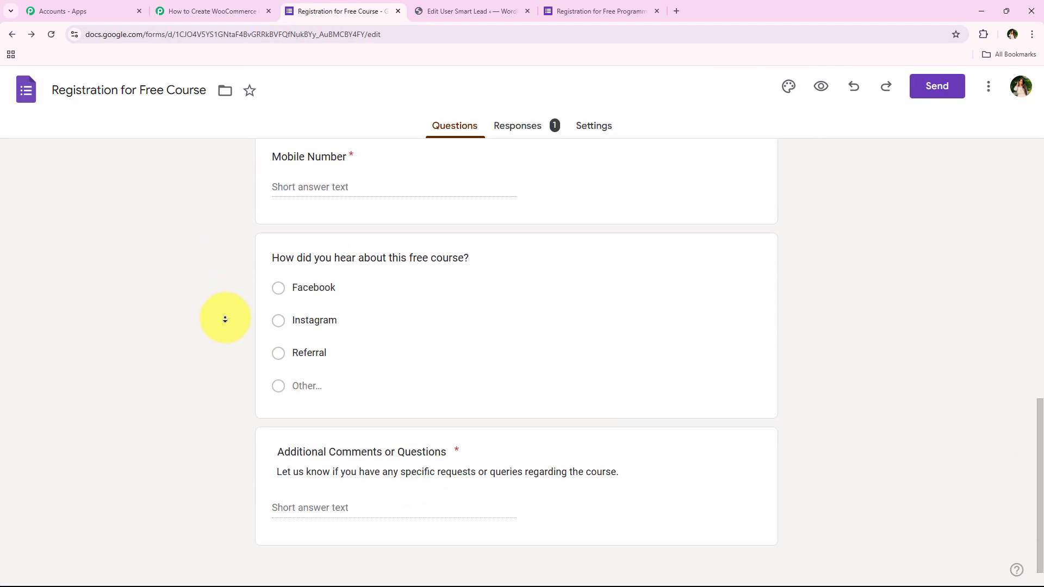
scroll(226, 319, "down", 1)
left_click(450, 462)
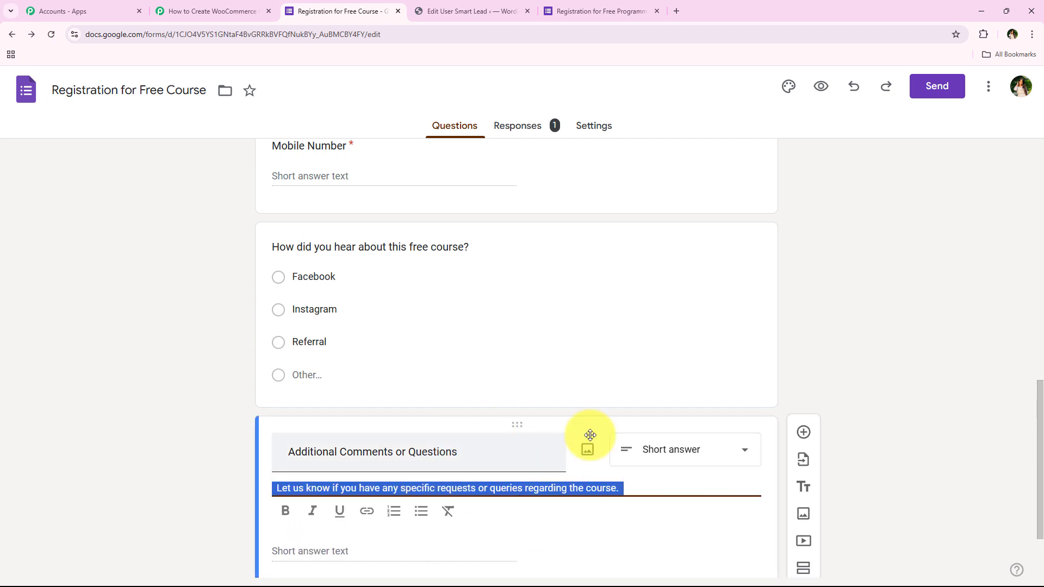
scroll(849, 369, "down", 2)
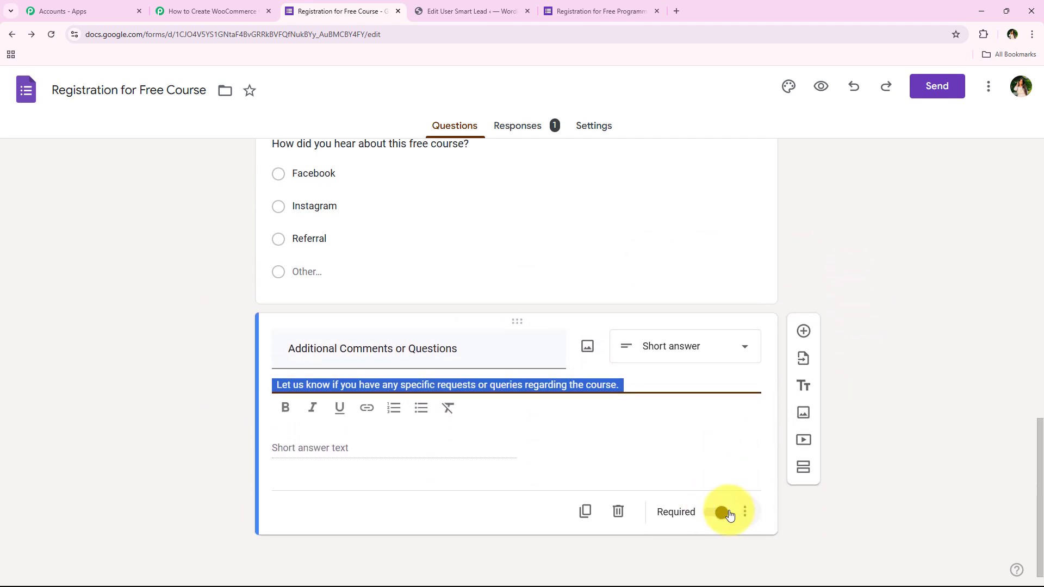
left_click(305, 447)
scroll(171, 344, "up", 14)
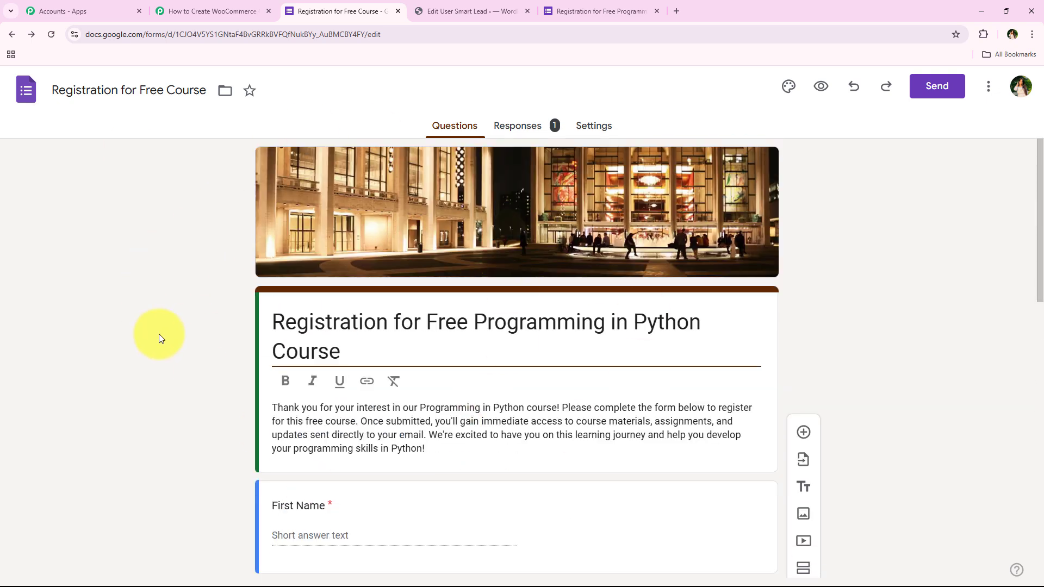
Open the form's responses in the linked spreadsheet and zoom the sheet to 125%.
left_click(525, 127)
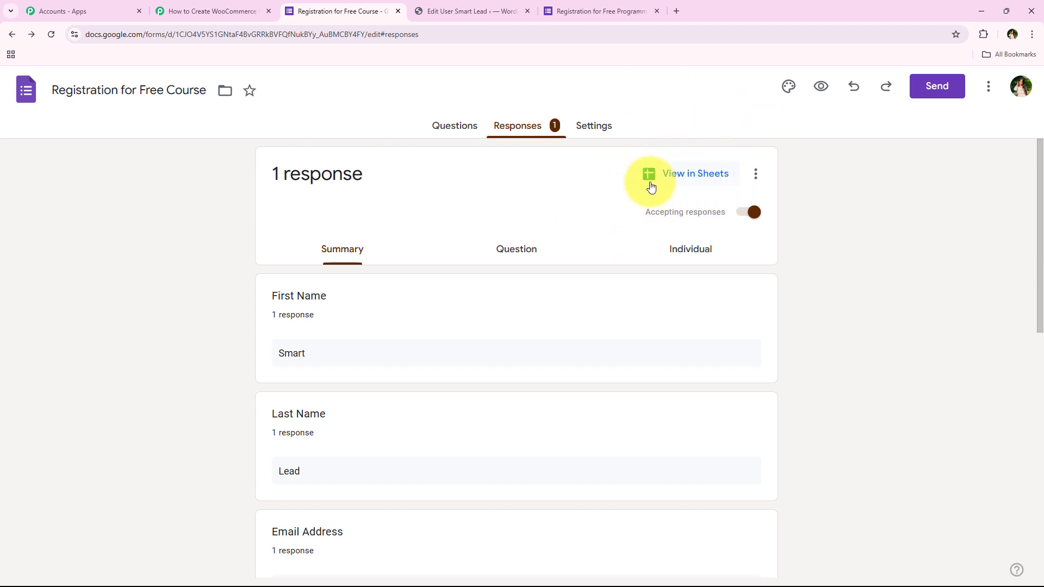
left_click(695, 187)
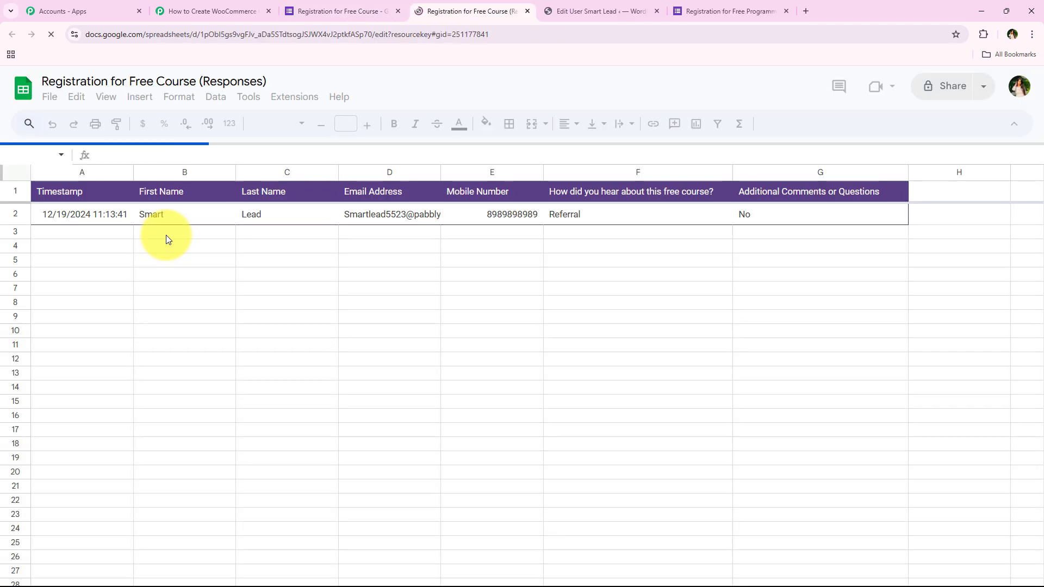
left_click(163, 124)
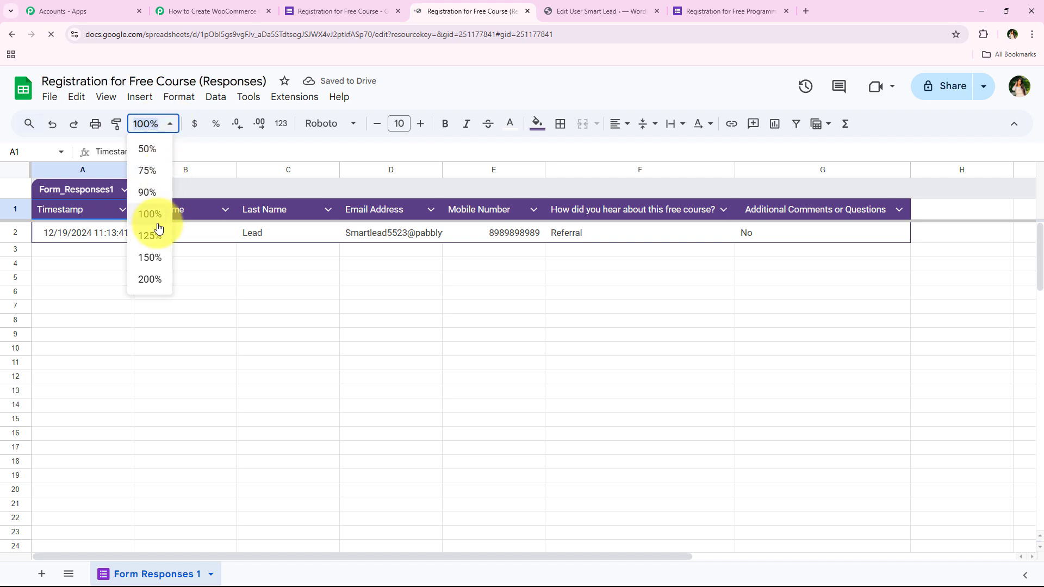
left_click(153, 233)
left_click(168, 289)
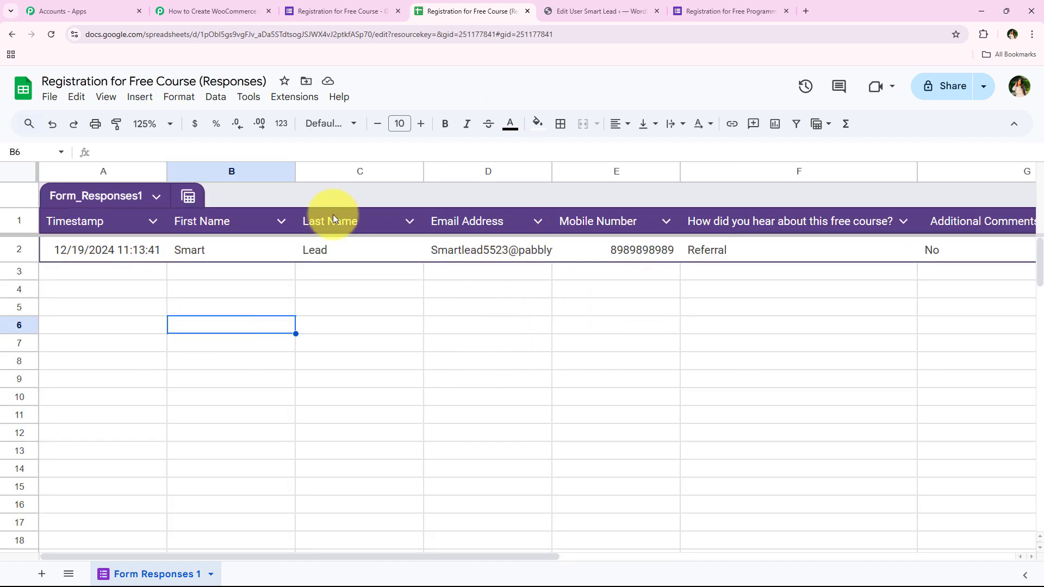
left_click_drag(319, 557, 207, 565)
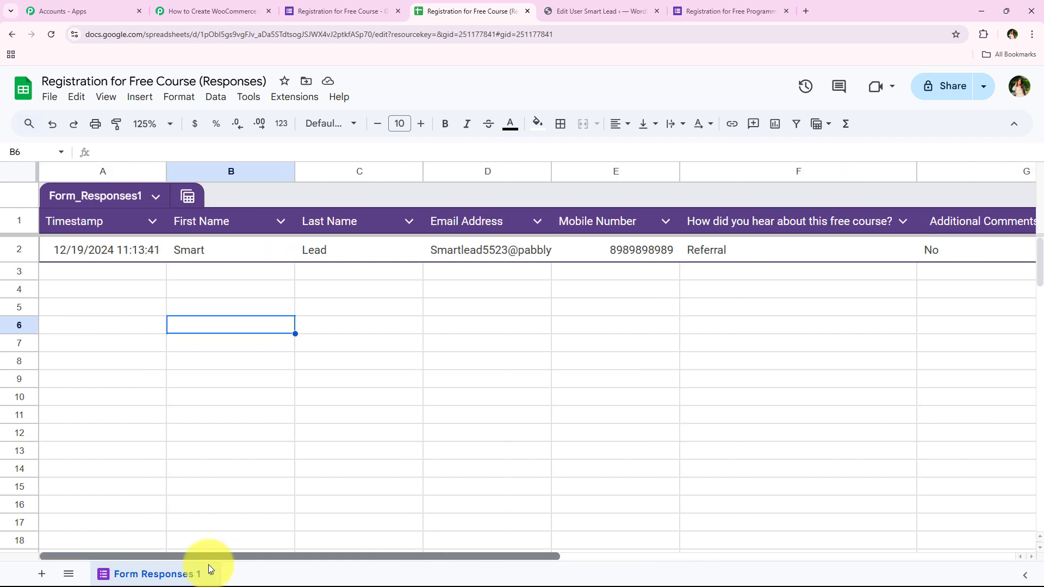
left_click(103, 289)
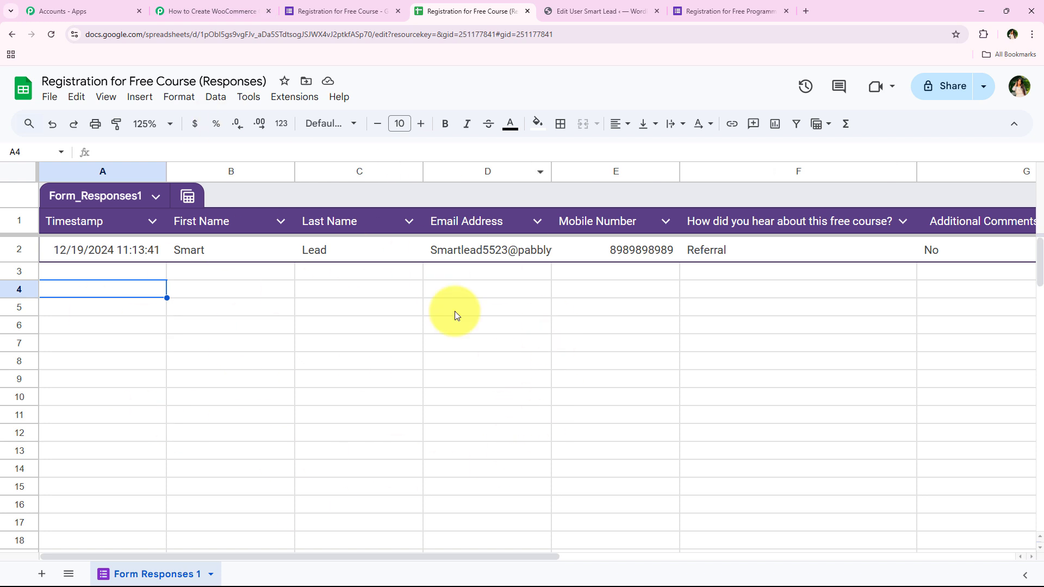
Search the Google Workspace Marketplace for the Pabbly Connect Webhooks add-on and review its listing.
left_click(281, 101)
mouse_move(290, 119)
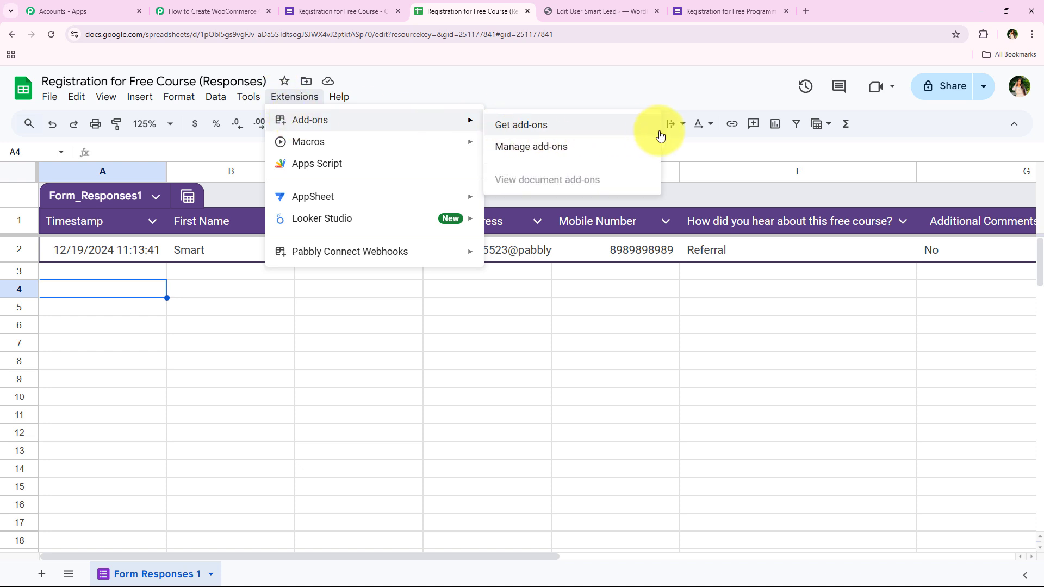
left_click(582, 129)
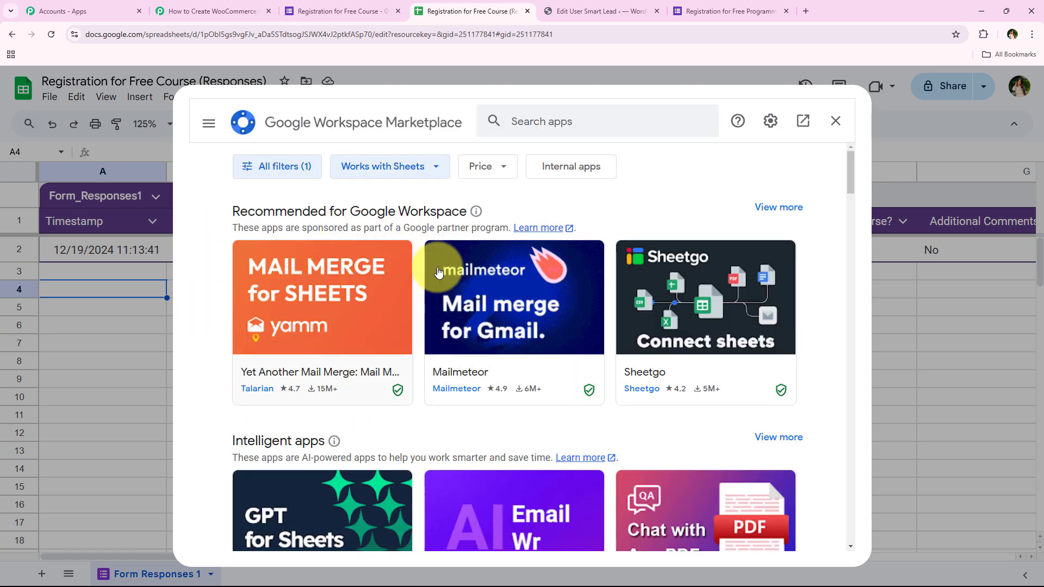
left_click(524, 120)
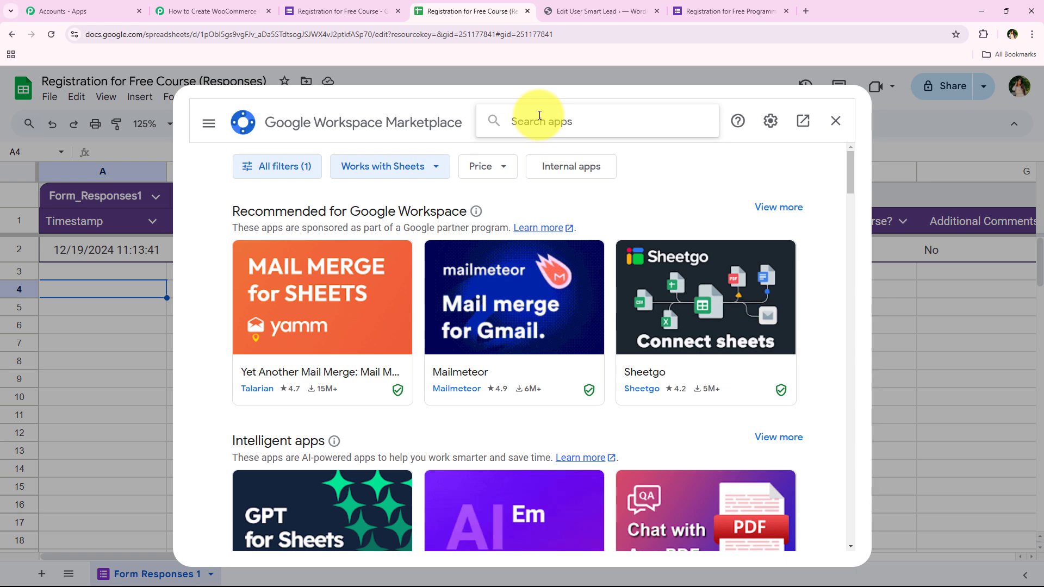
type("P")
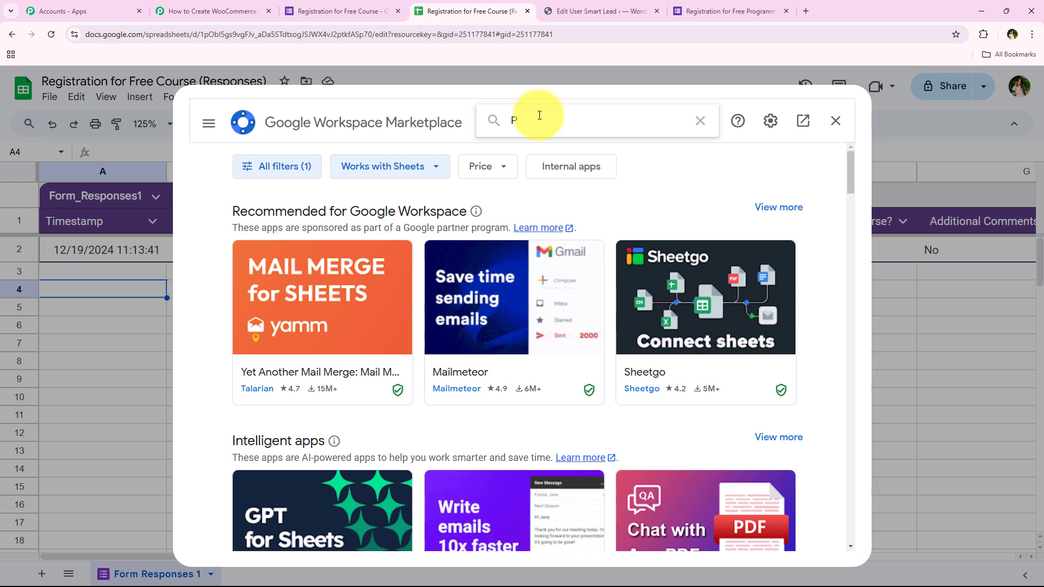
type("abbly")
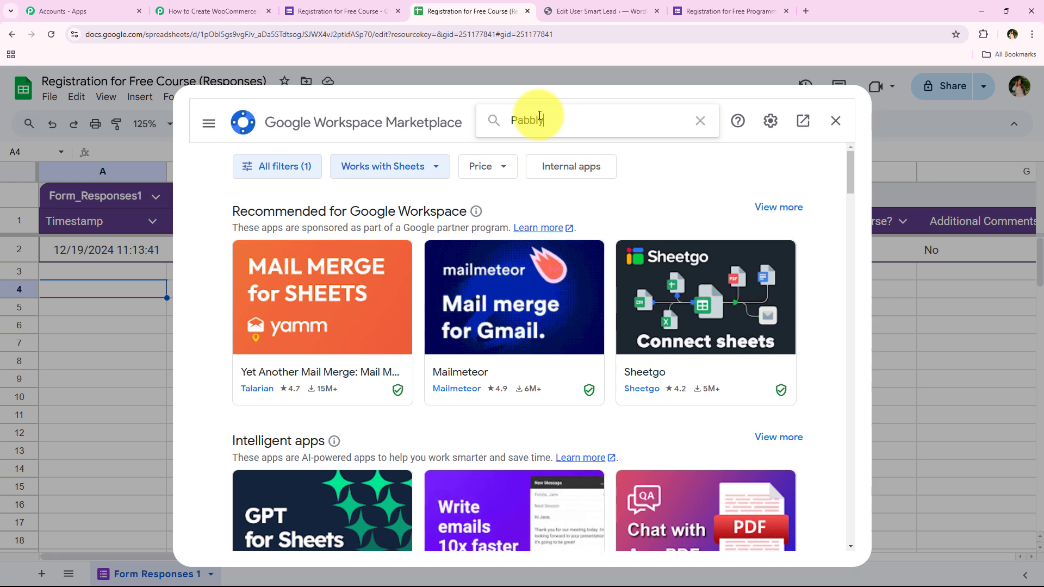
type(" Co")
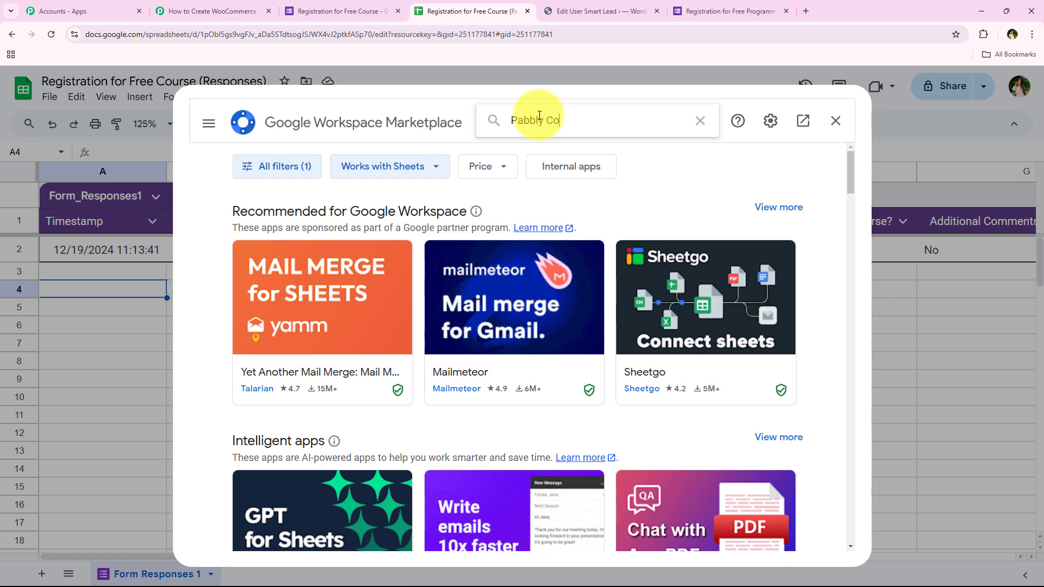
type("nnect")
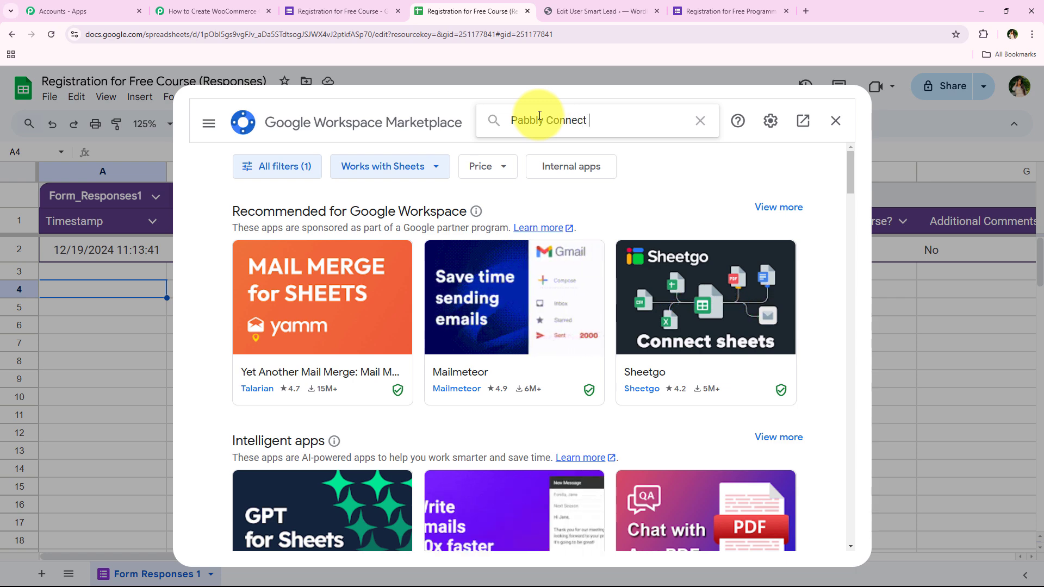
type(" Web")
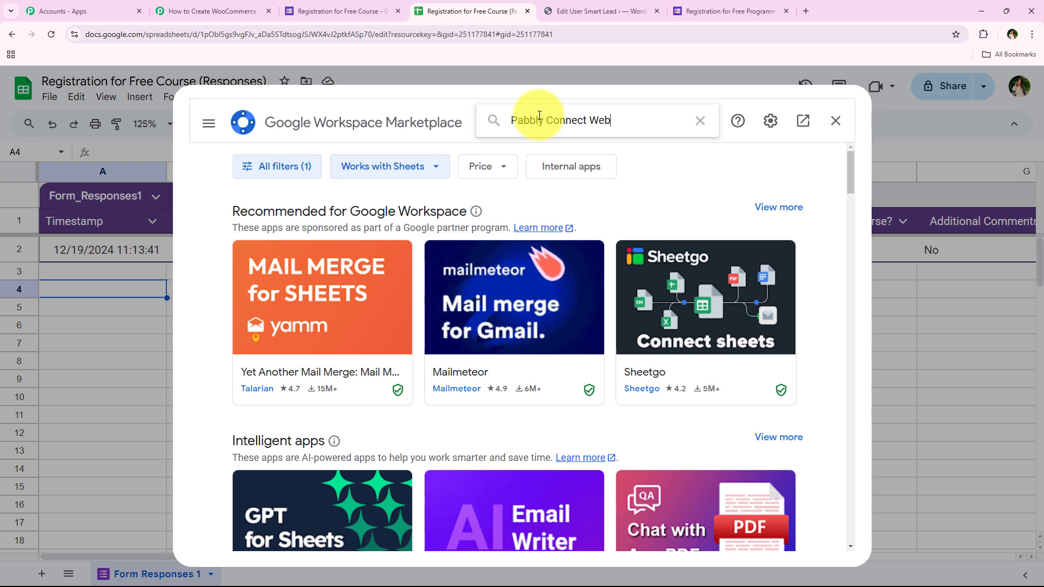
type("hooks")
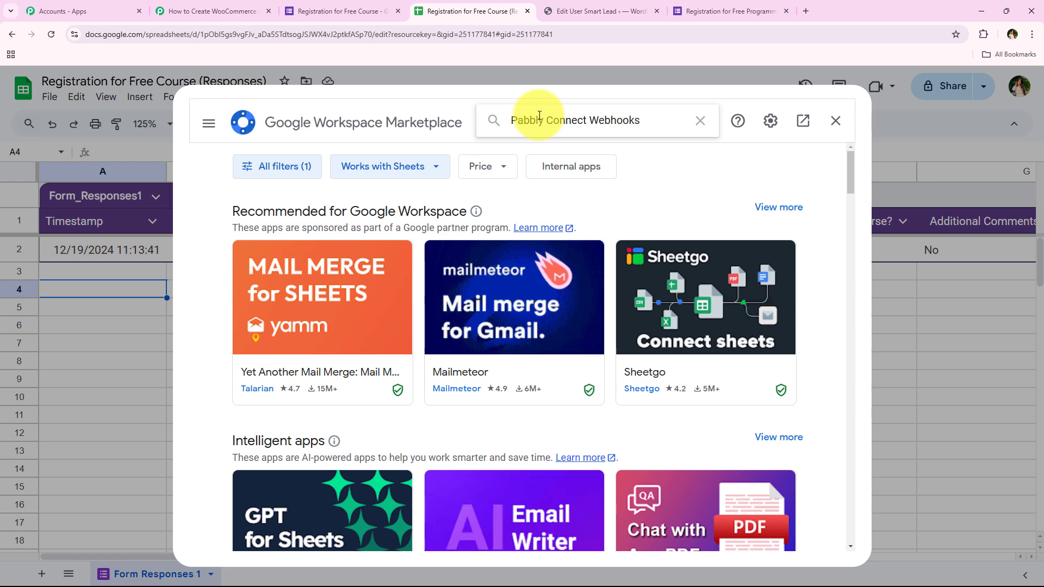
key("Return")
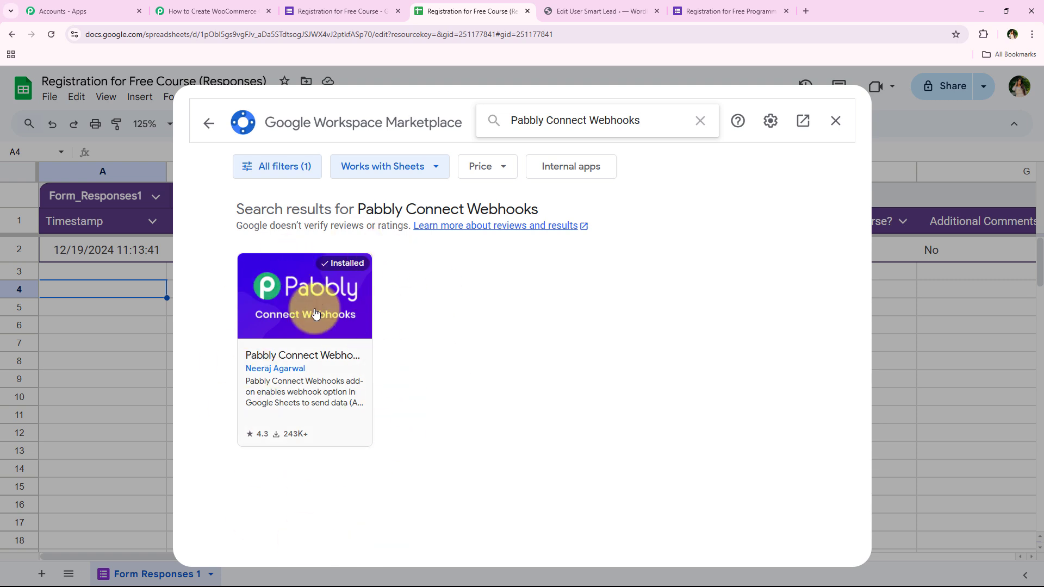
left_click(318, 367)
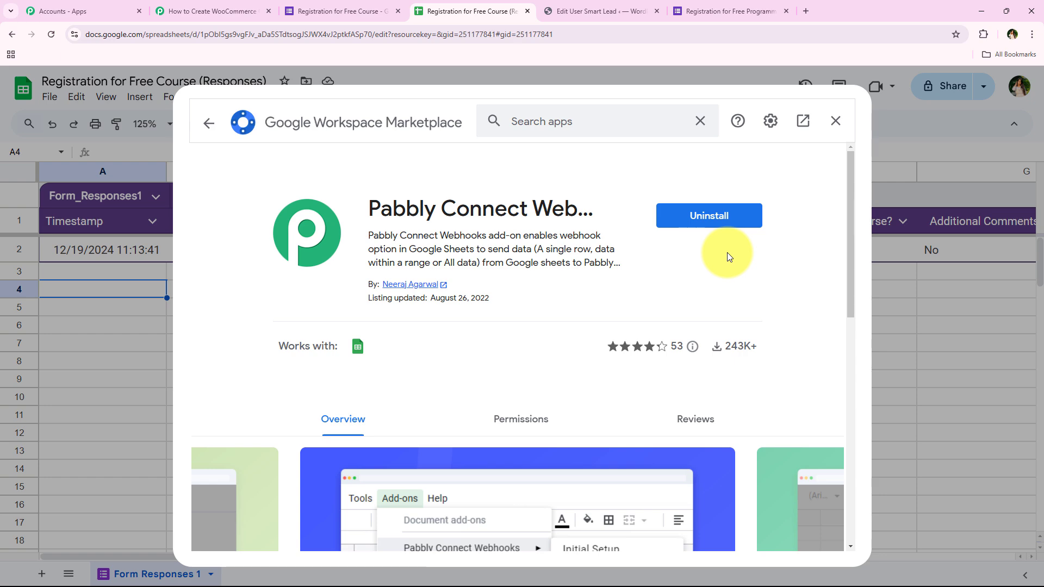
left_click(836, 121)
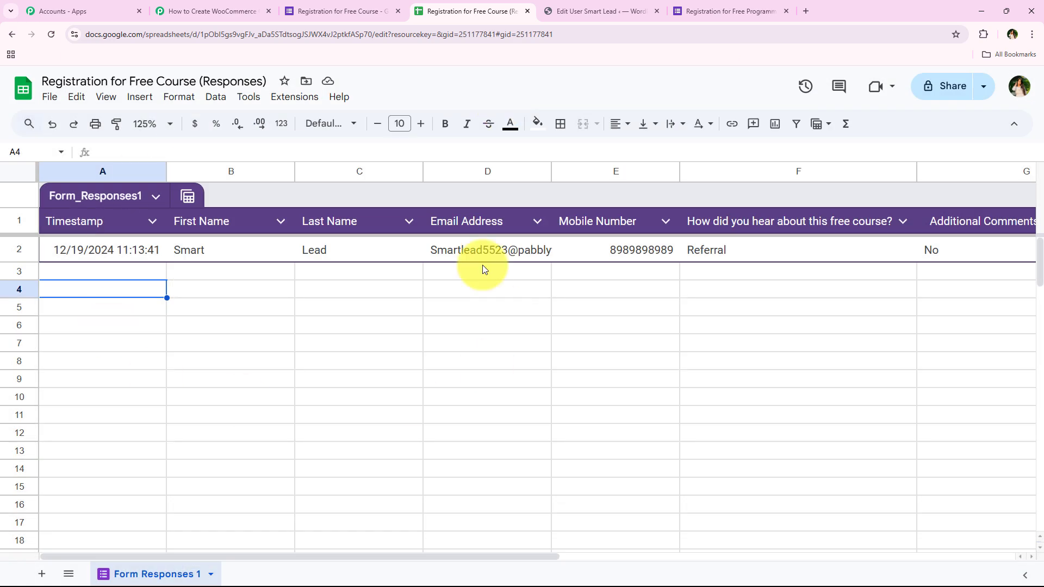
Reload the responses sheet, zoom it to 150%, and open the Pabbly Connect Webhooks Initial Setup dialog.
left_click(51, 34)
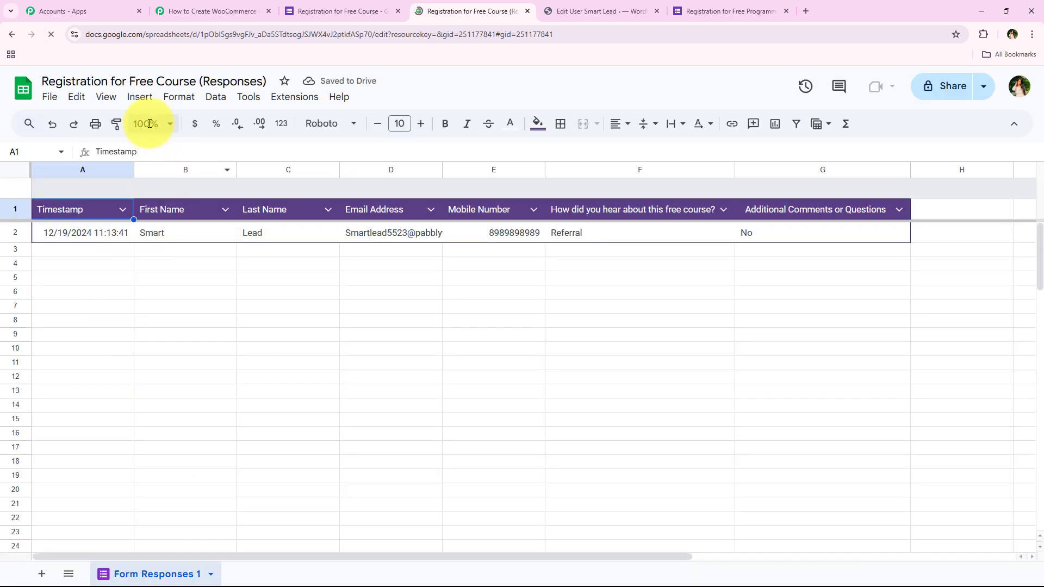
left_click(146, 123)
left_click(150, 257)
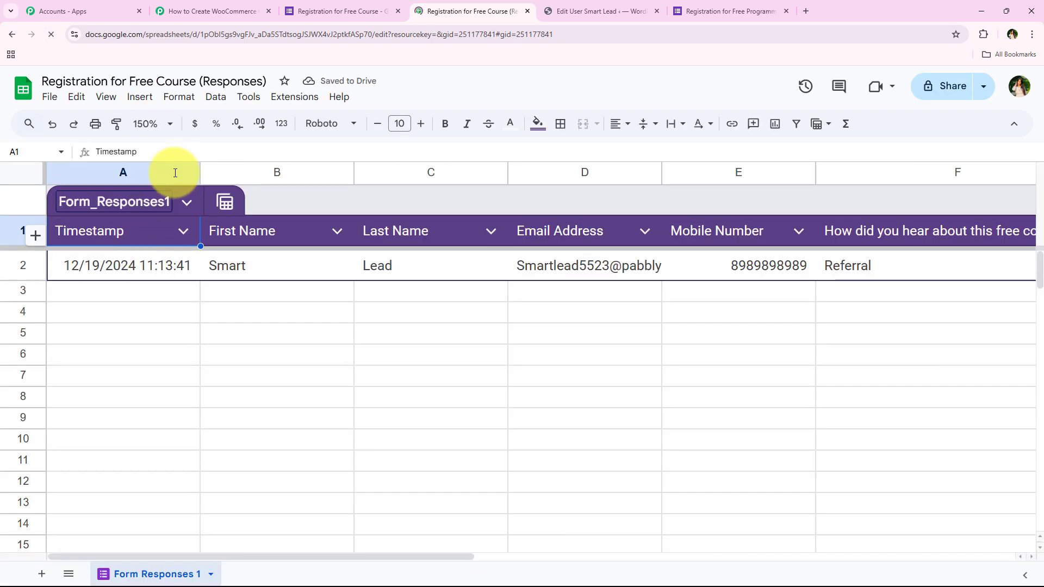
left_click(278, 106)
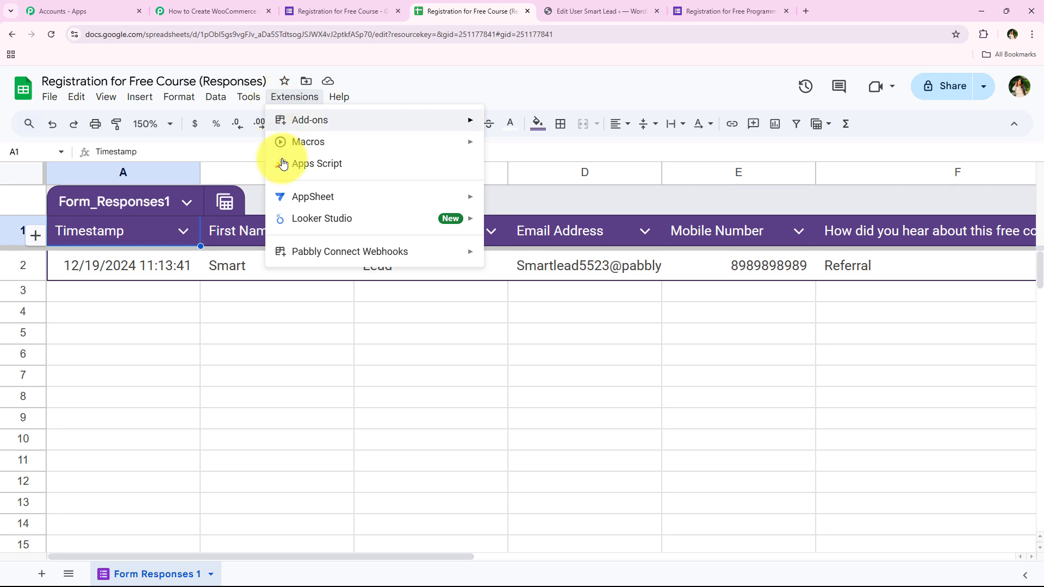
mouse_move(288, 263)
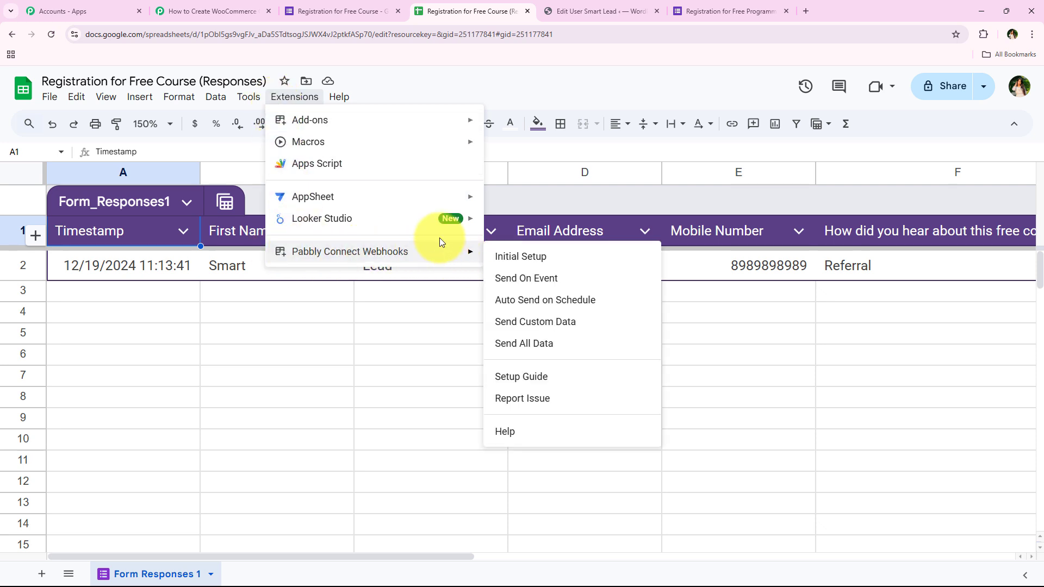
left_click(517, 256)
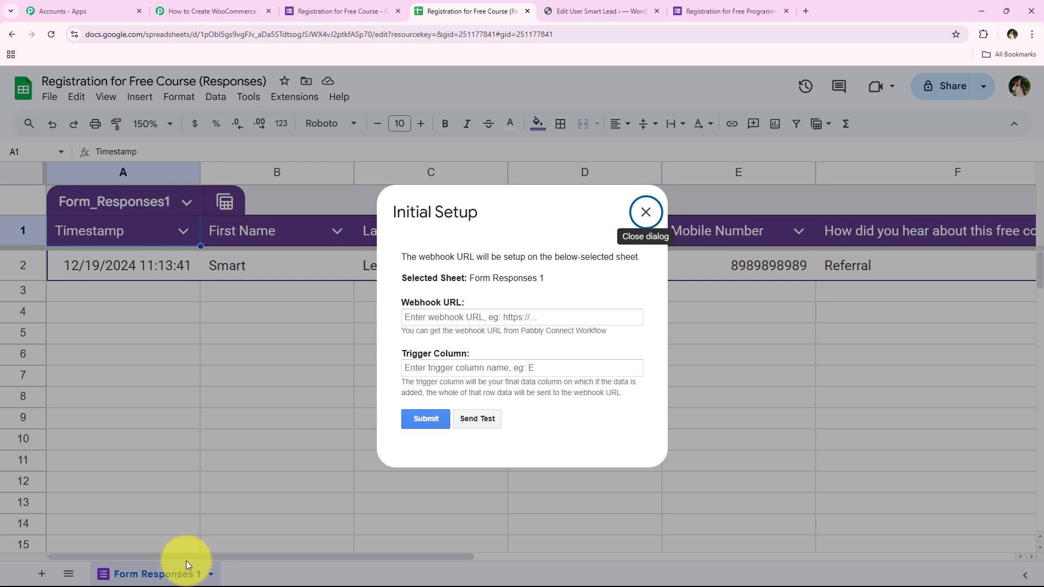
Paste the copied Pabbly Connect webhook URL into the Webhook URL field of the Initial Setup dialog.
left_click(499, 283)
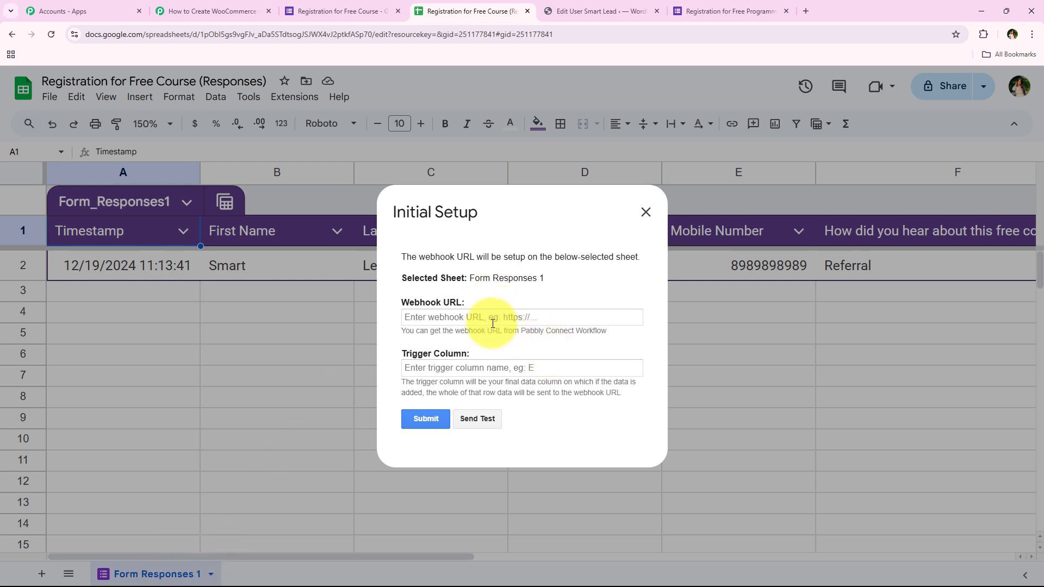
right_click(489, 324)
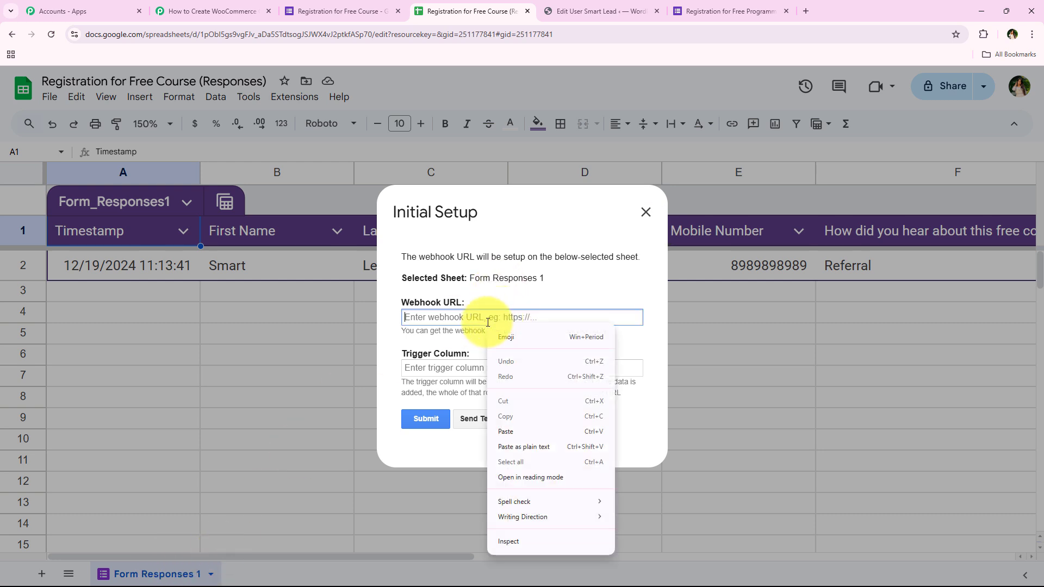
left_click(525, 433)
left_click(524, 341)
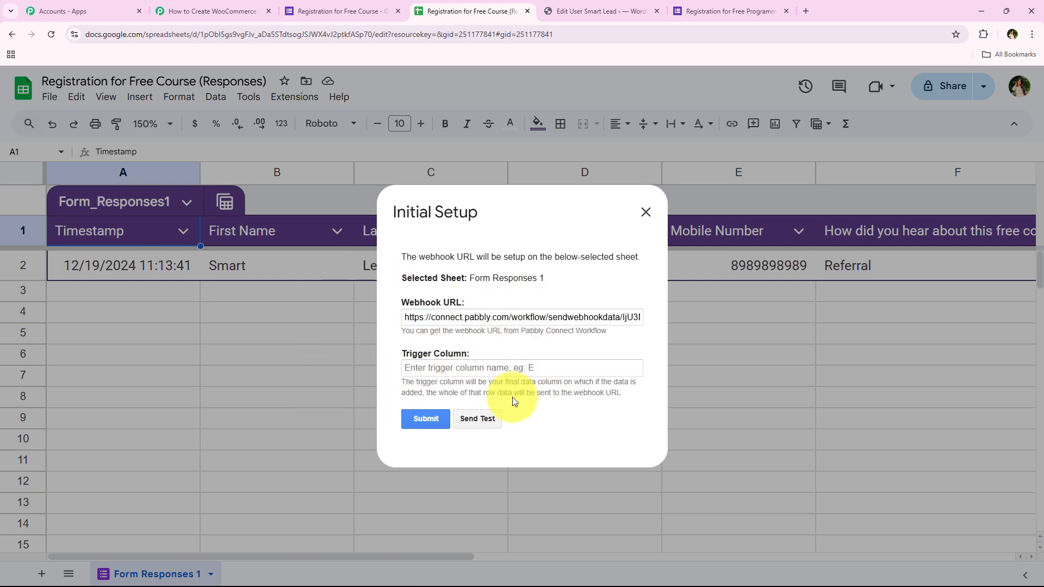
left_click_drag(401, 382, 643, 392)
left_click(543, 385)
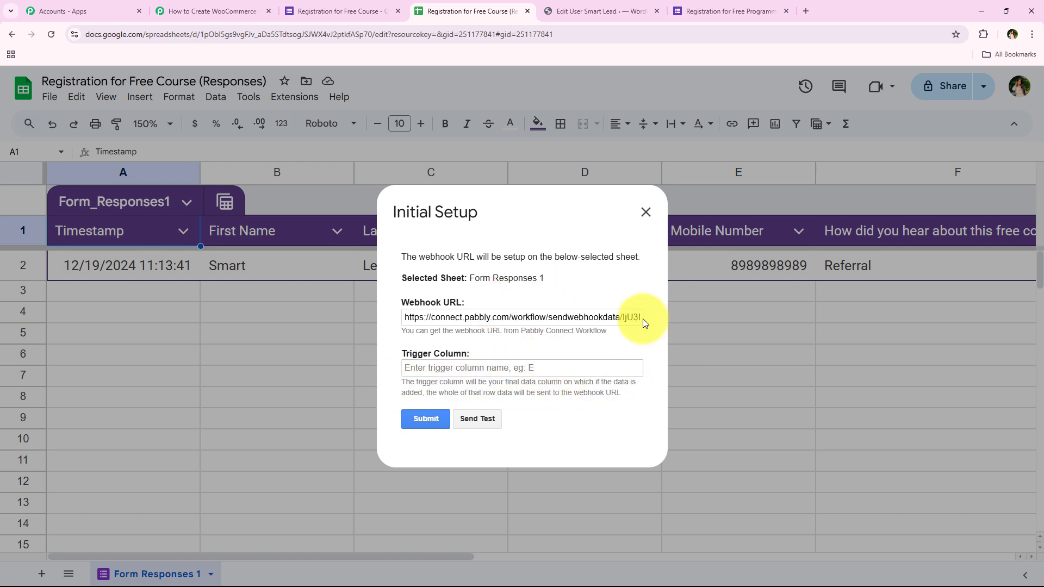
Set the trigger column to G, the last response column, and submit the initial setup.
left_click(340, 11)
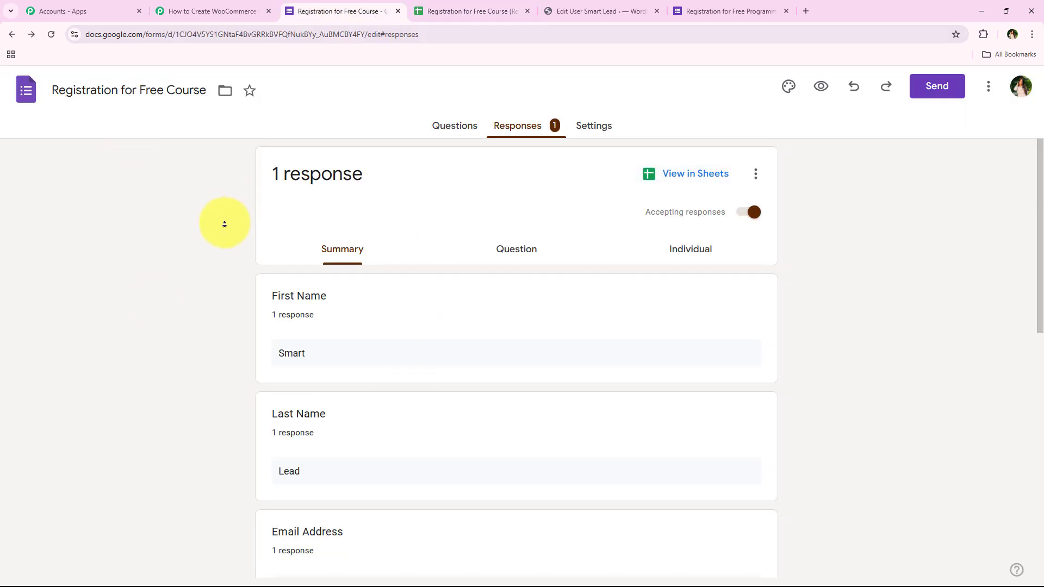
scroll(224, 224, "down", 15)
left_click(461, 10)
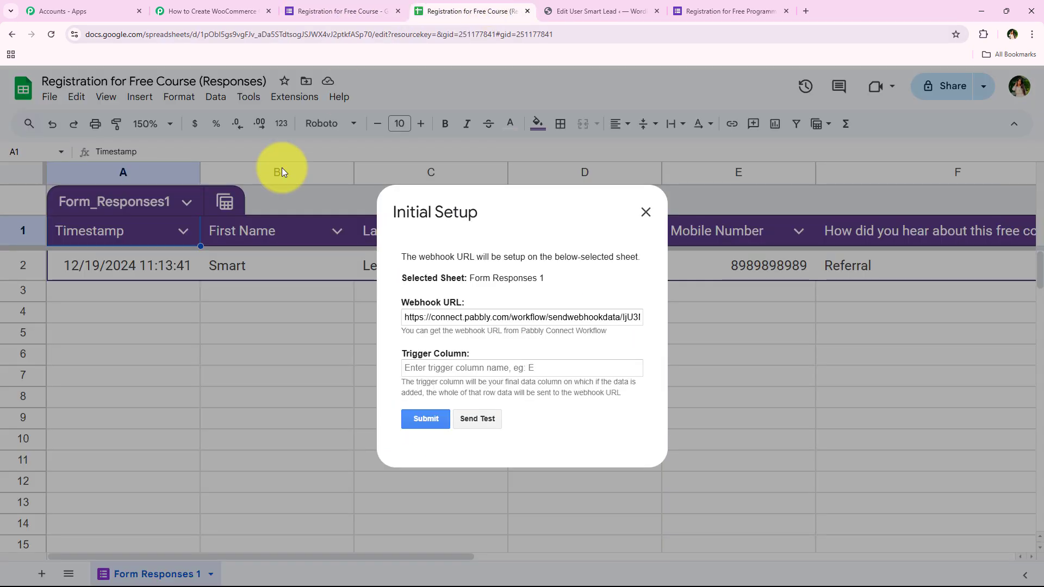
left_click(421, 370)
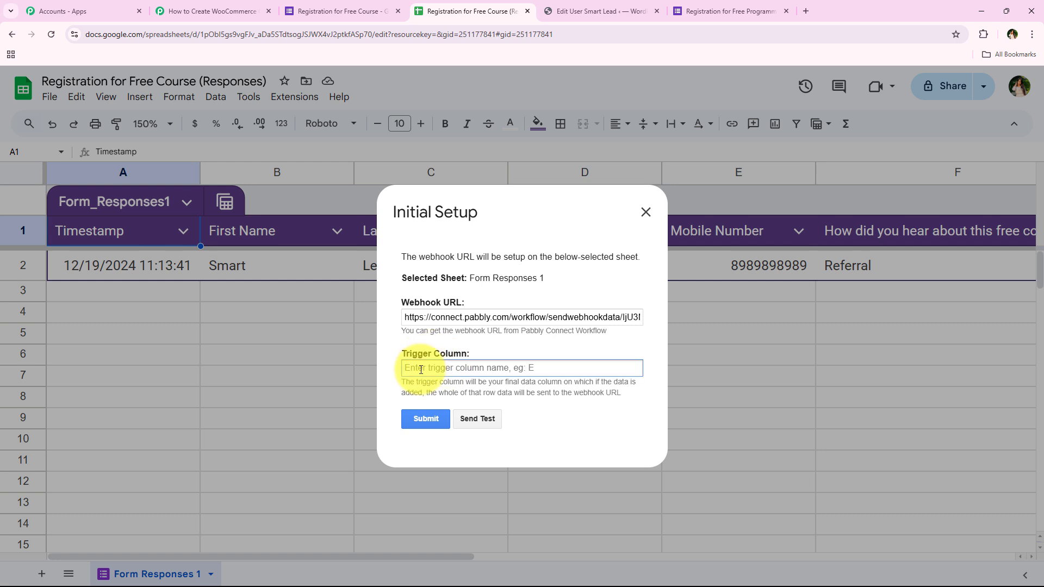
type("G")
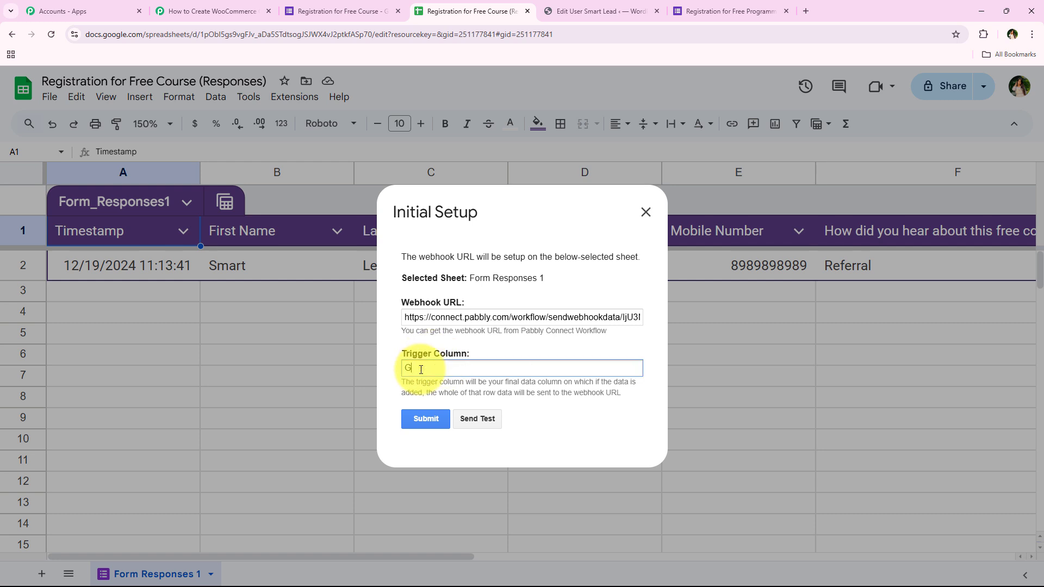
left_click(430, 420)
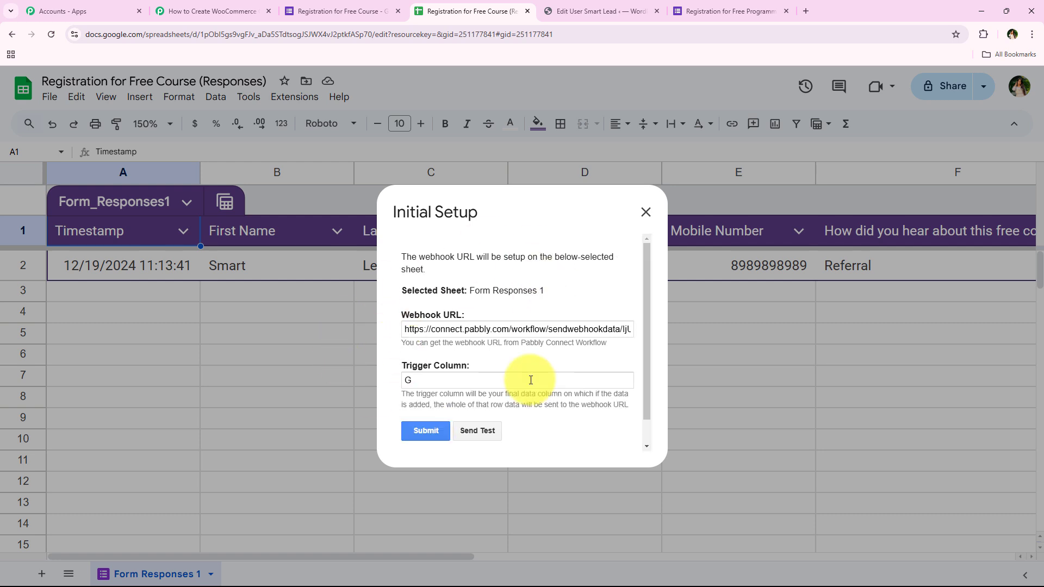
Close the Initial Setup dialog.
scroll(479, 366, "down", 1)
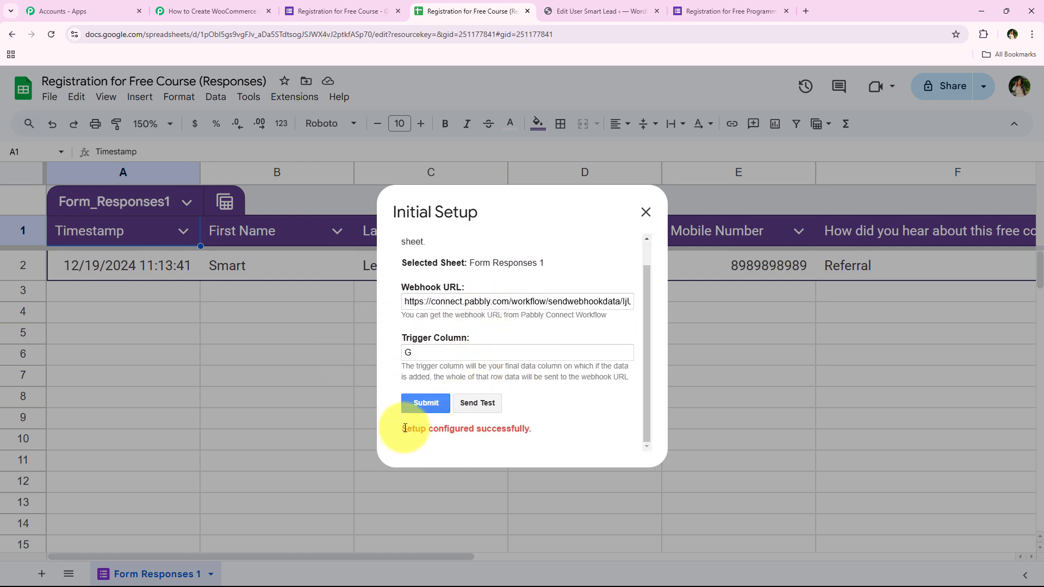
left_click(647, 212)
left_click_drag(395, 553, 207, 412)
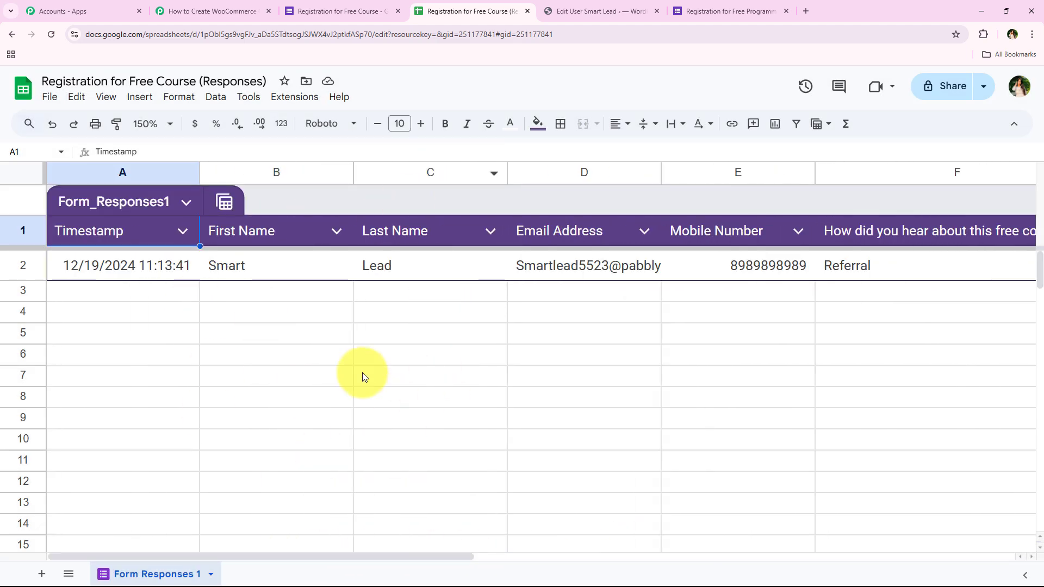
Review the note in the Pabbly Connect trigger step about making a test submission.
left_click(201, 10)
scroll(217, 301, "down", 5)
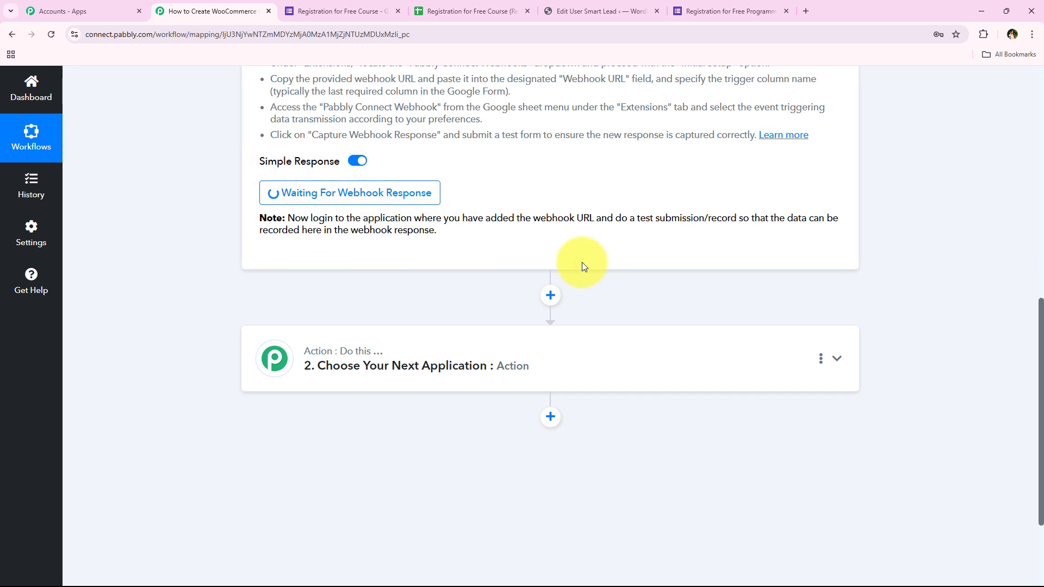
left_click_drag(613, 218, 735, 220)
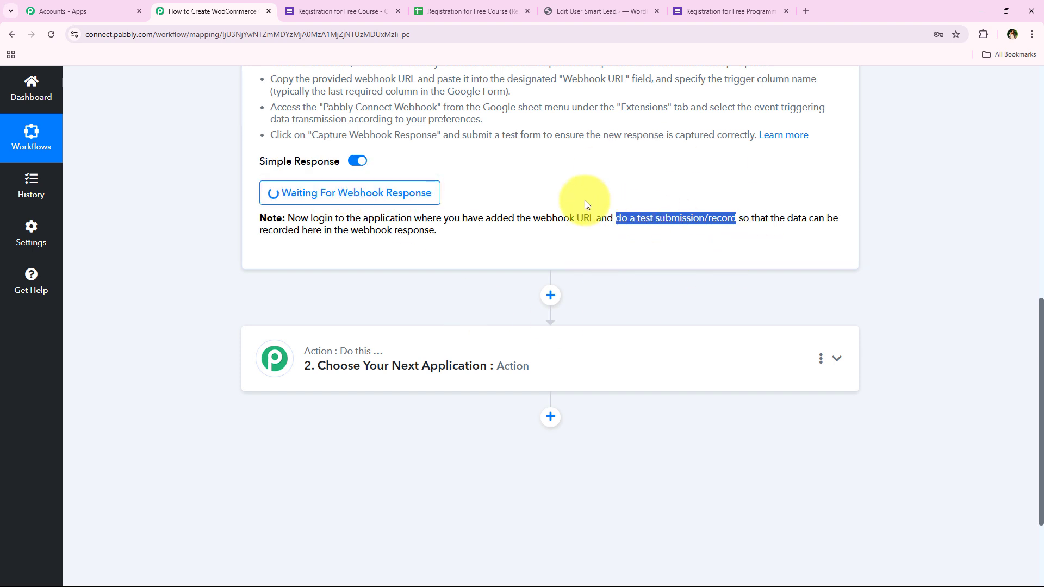
left_click(180, 308)
middle_click(190, 347)
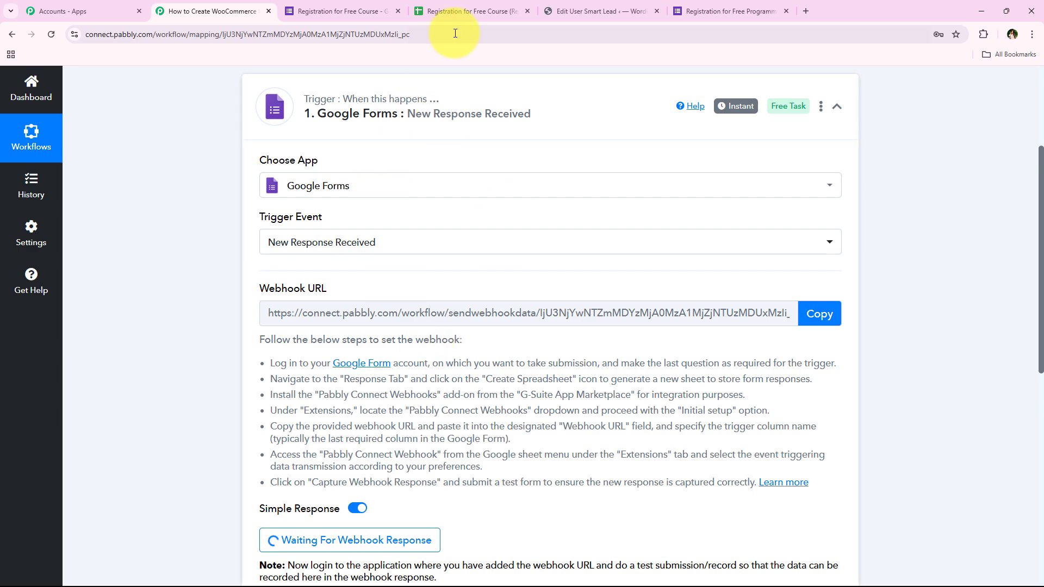
Enable Send On Event in the Pabbly Connect Webhooks add-on menu of the responses sheet.
left_click(454, 12)
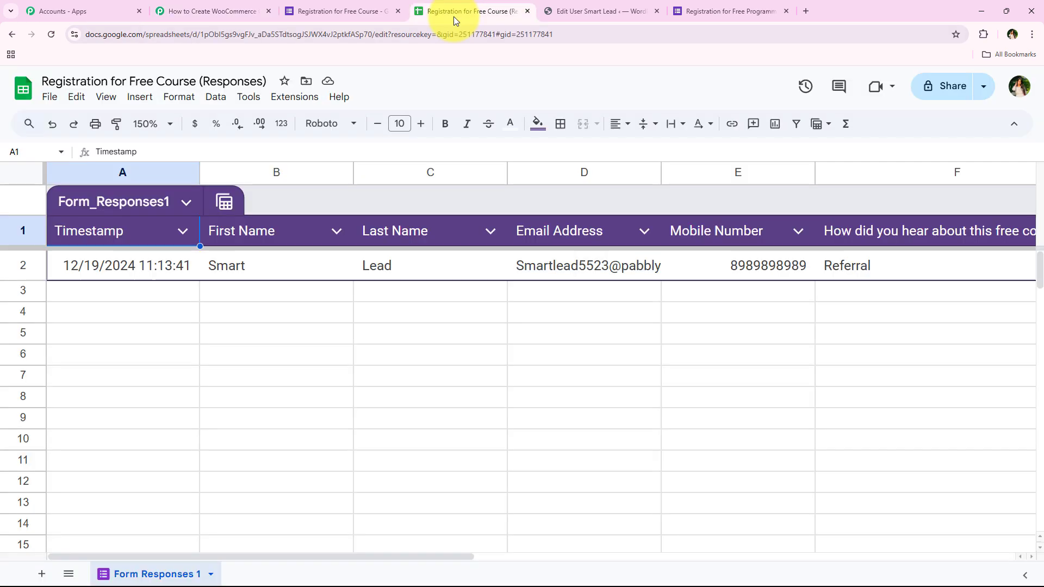
left_click(280, 99)
mouse_move(303, 252)
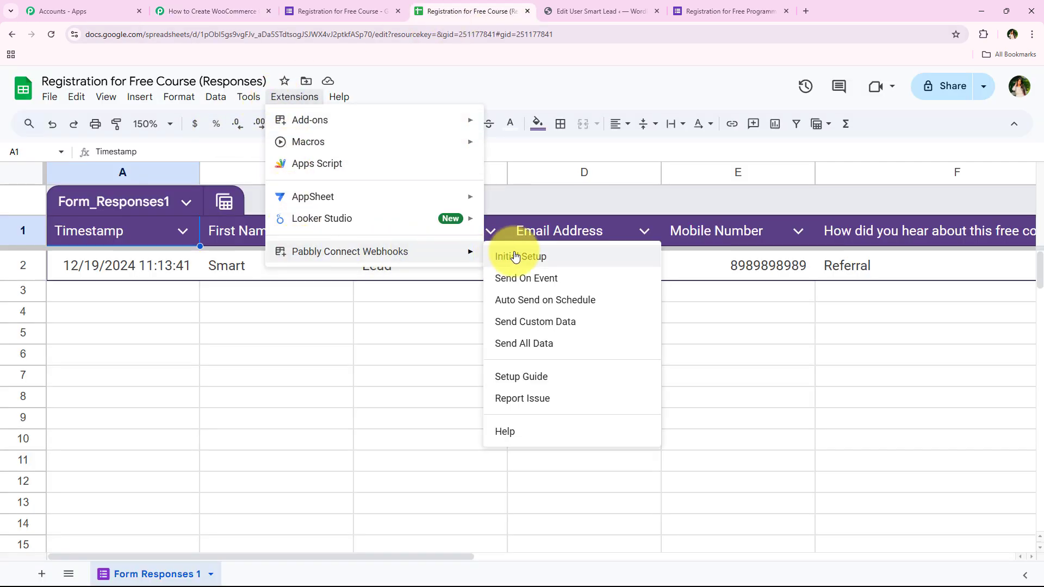
left_click(601, 281)
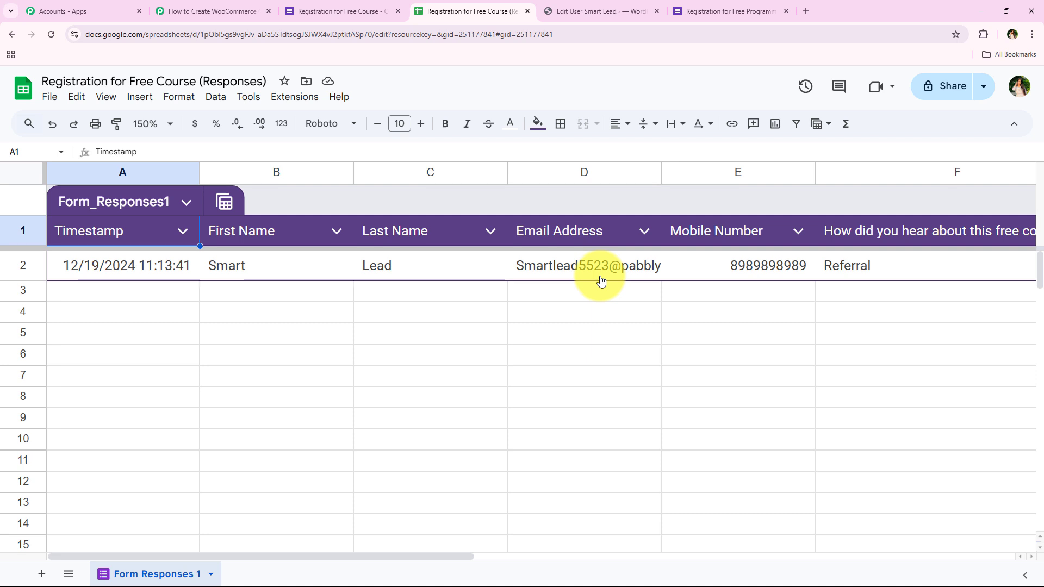
left_click(277, 98)
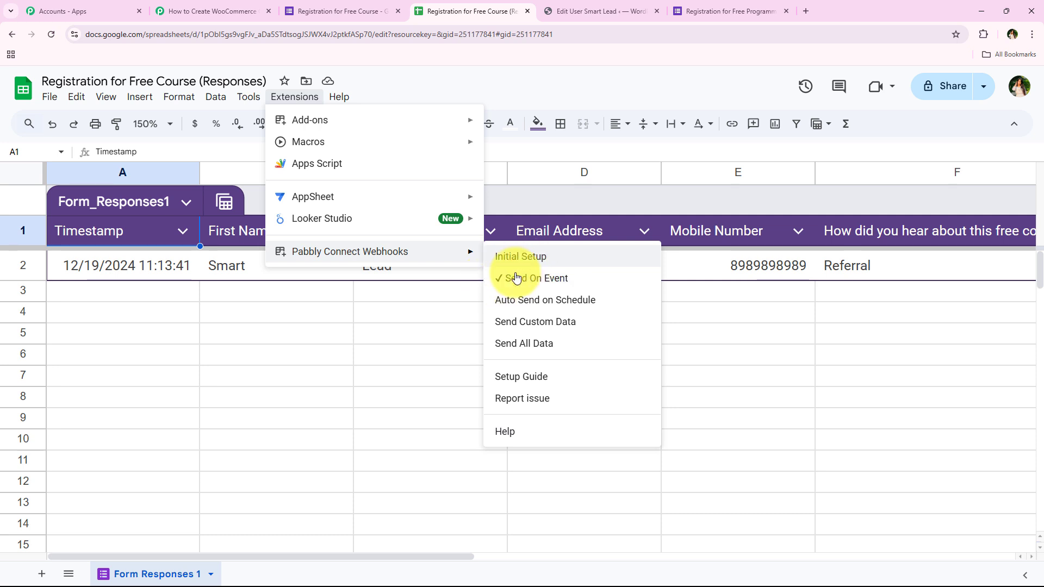
left_click(363, 335)
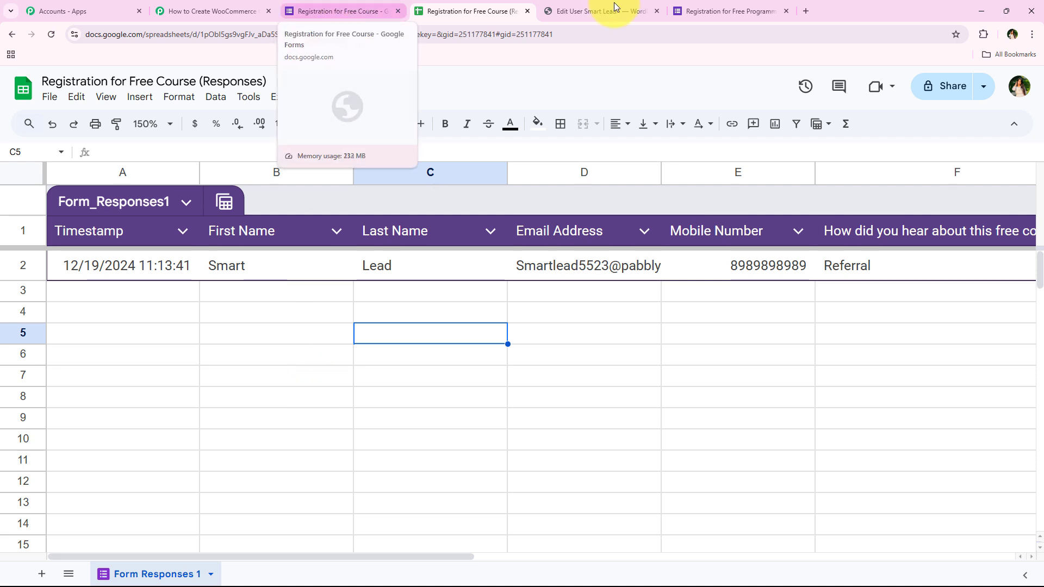
Open the registration form's live preview in a new tab.
left_click(341, 6)
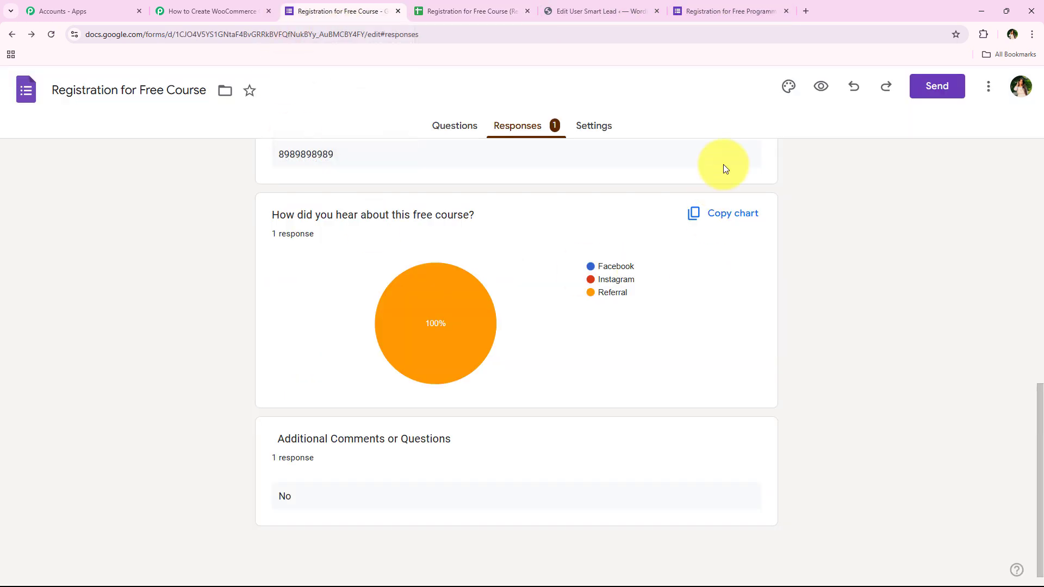
left_click(820, 86)
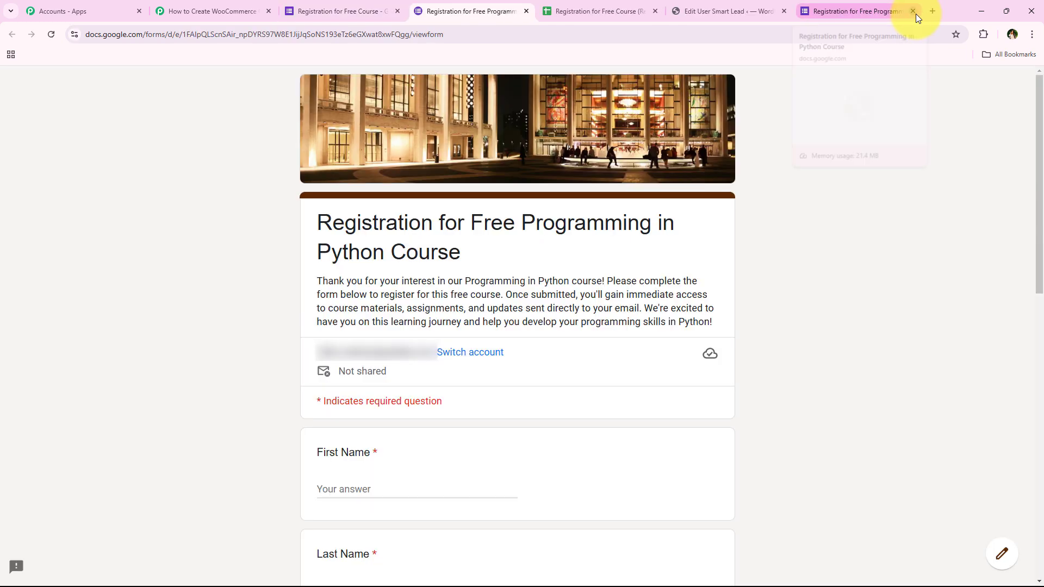
left_click(913, 12)
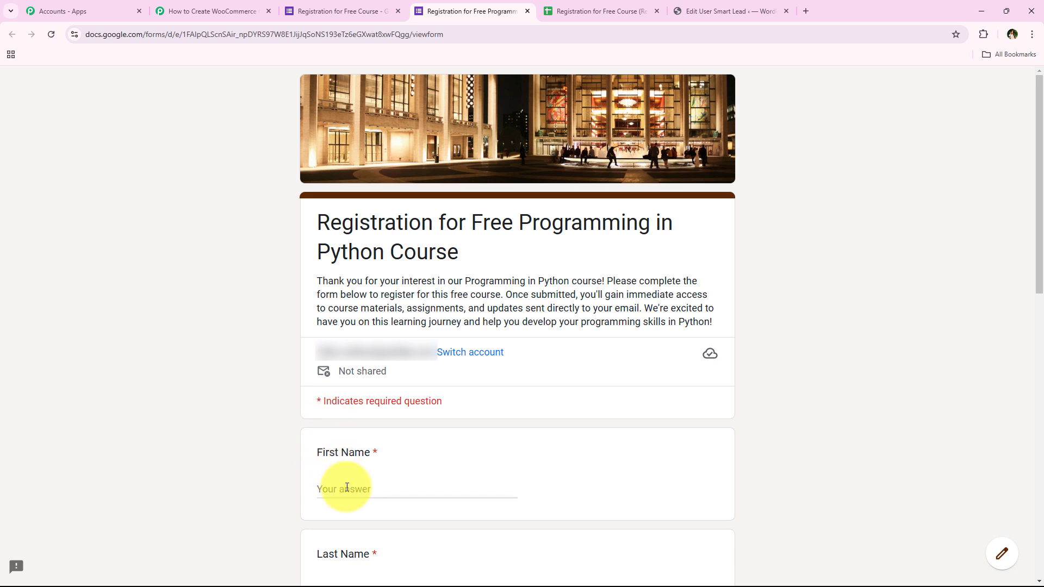
Fill the preview form's First Name and Last Name fields with test values.
type("D")
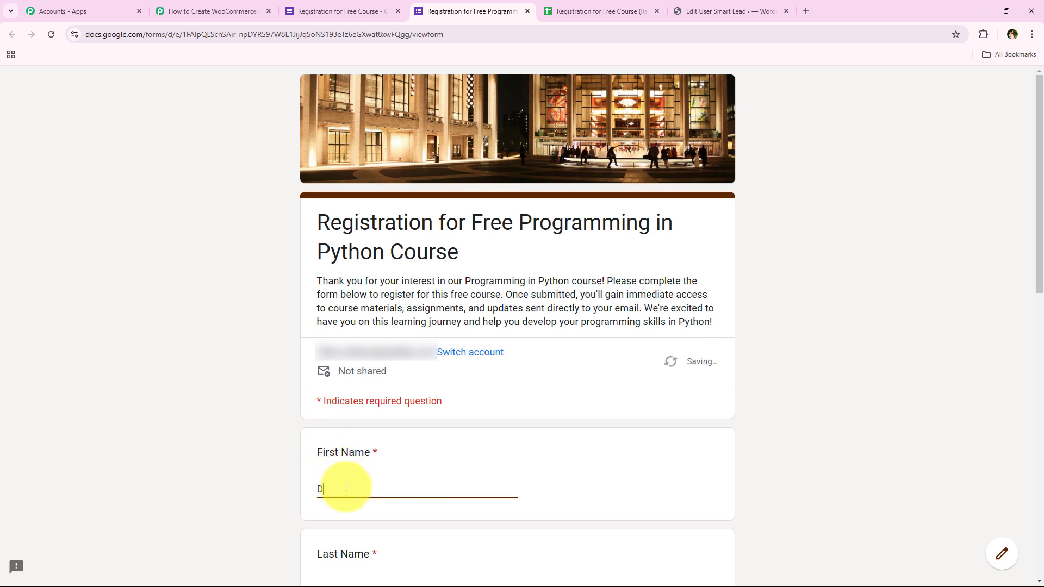
type("ummy")
scroll(263, 309, "down", 5)
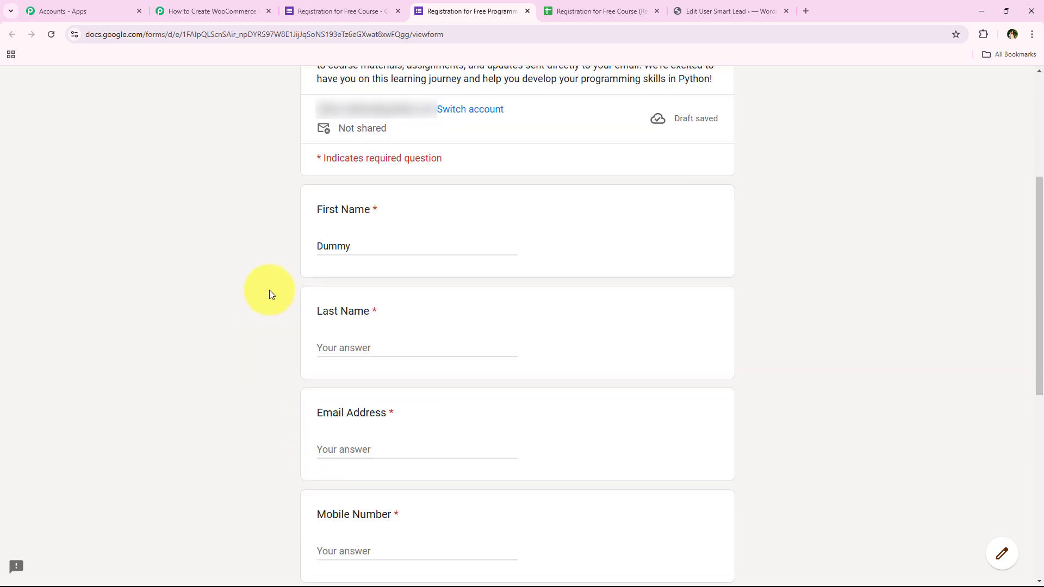
scroll(268, 331, "down", 1)
left_click(393, 266)
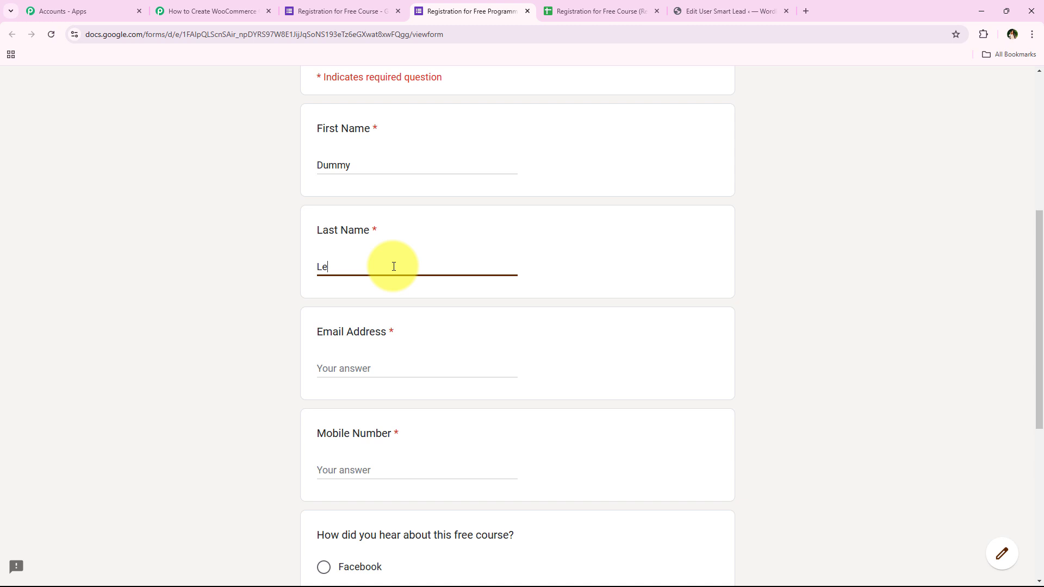
type("Lead")
Enter a test email address in the form's Email Address field.
left_click(371, 360)
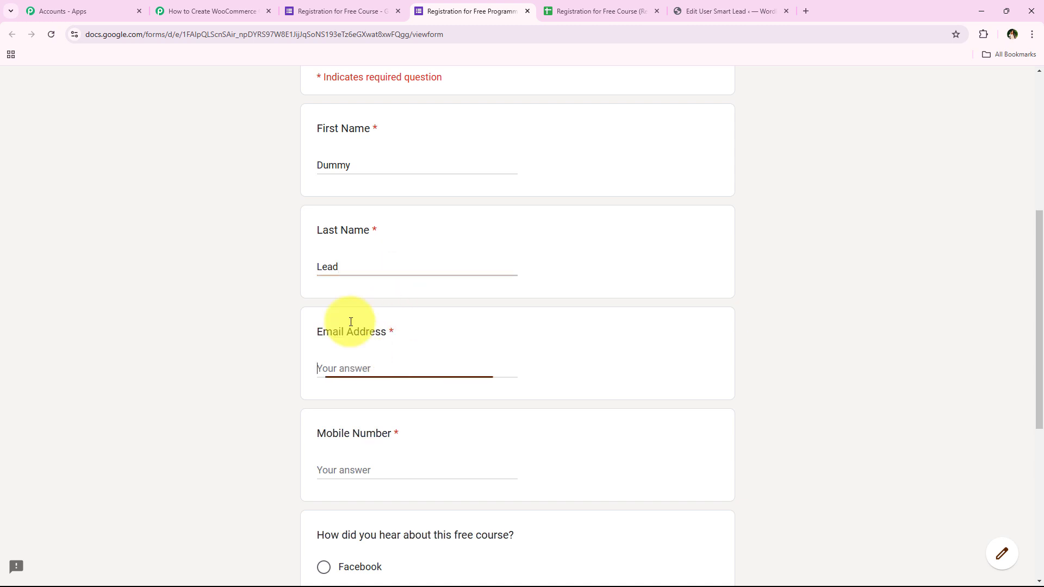
left_click(217, 291)
scroll(221, 308, "down", 1)
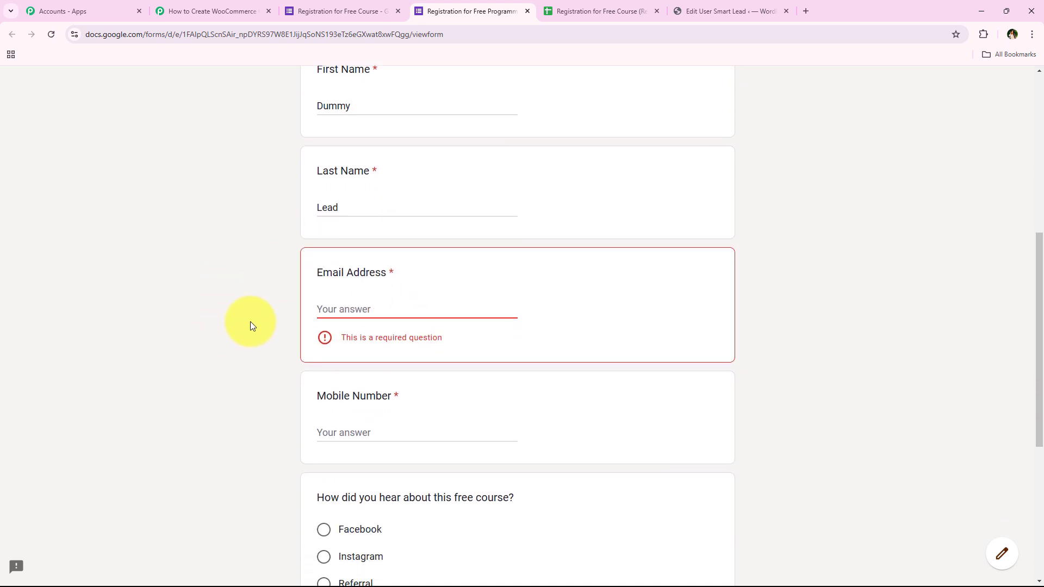
left_click(336, 314)
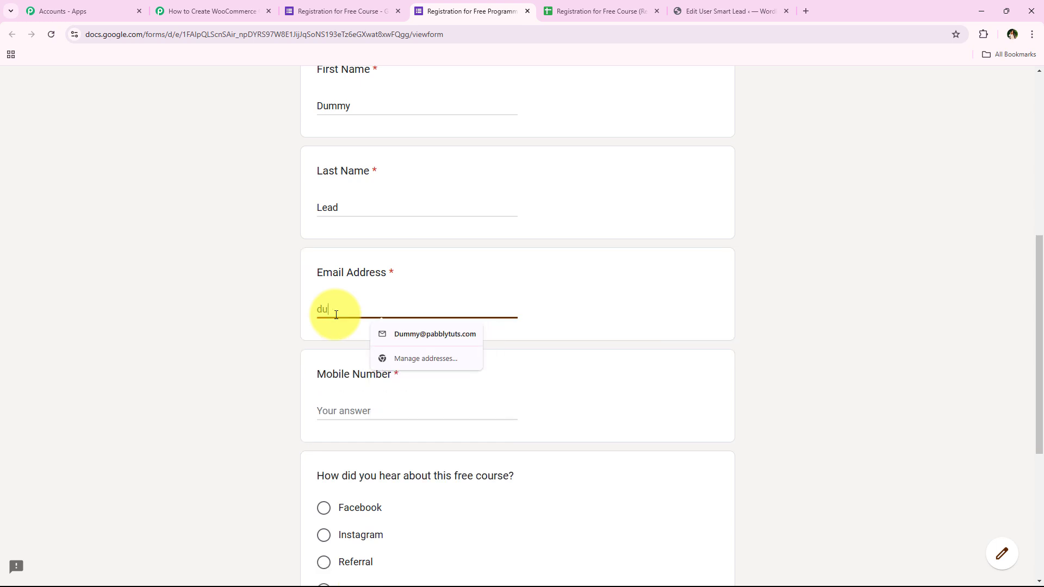
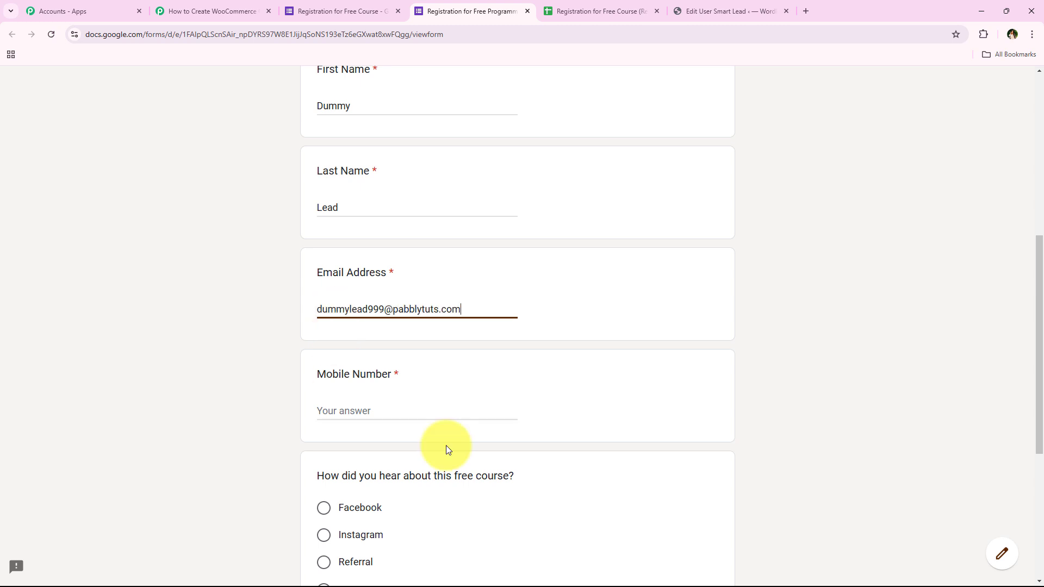
Enter a test mobile number in the form's Mobile Number field.
middle_click(231, 327)
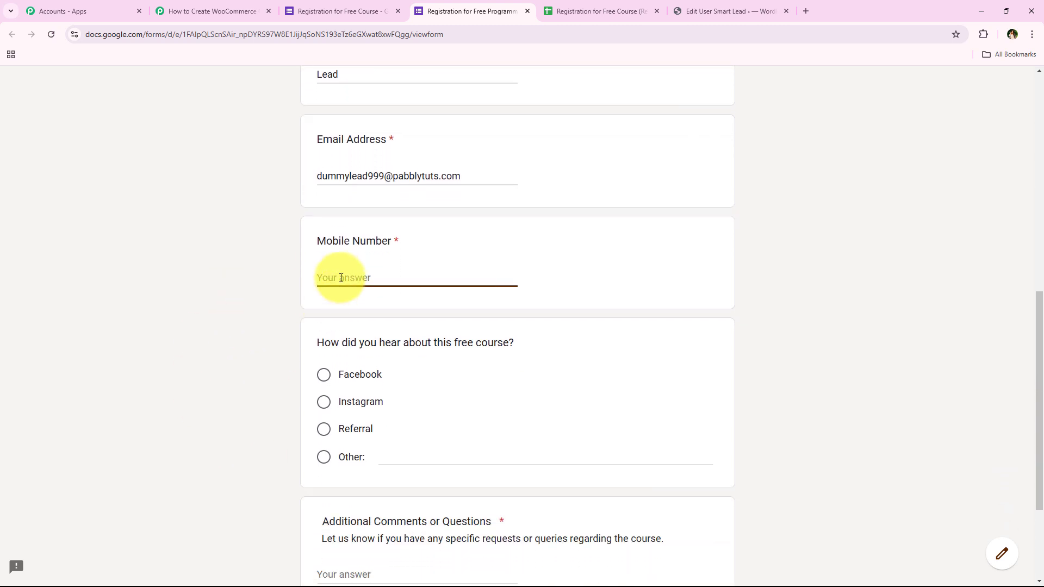
left_click(341, 278)
type("09999999999")
left_click(402, 318)
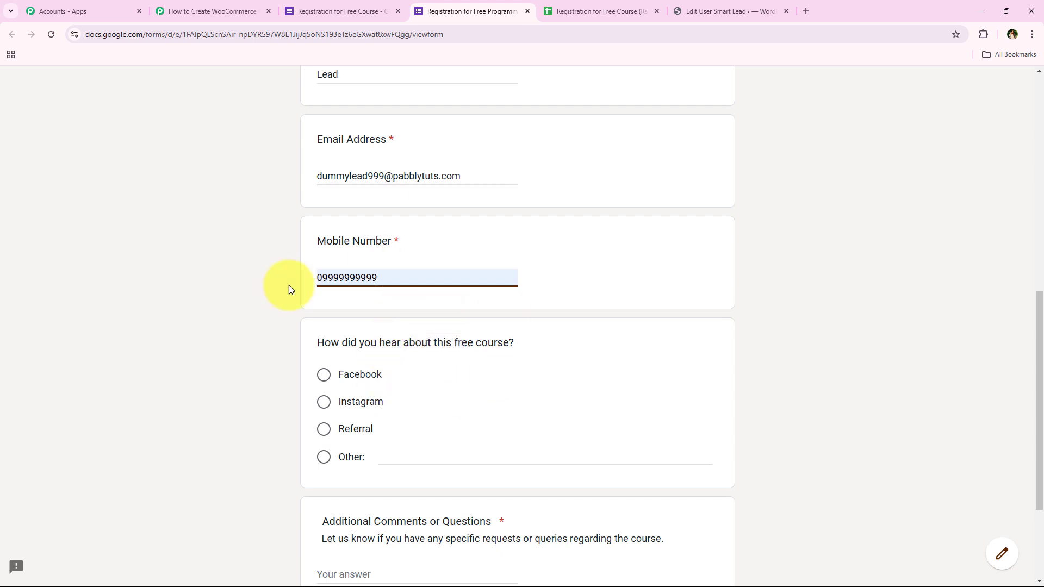
Select Referral as the answer to how the respondent heard about the free course.
left_click_drag(304, 341, 530, 345)
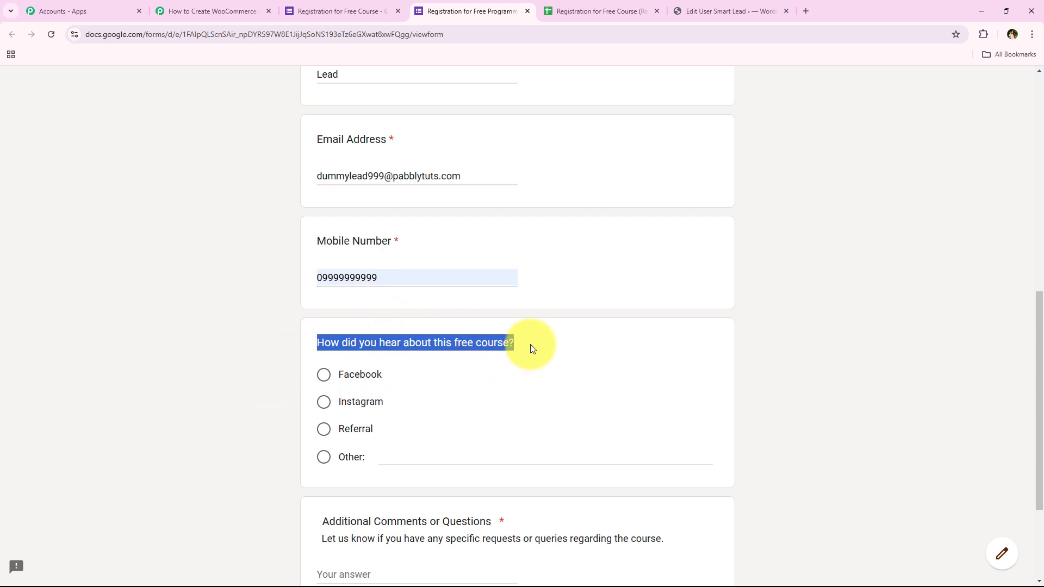
left_click(191, 320)
left_click(323, 429)
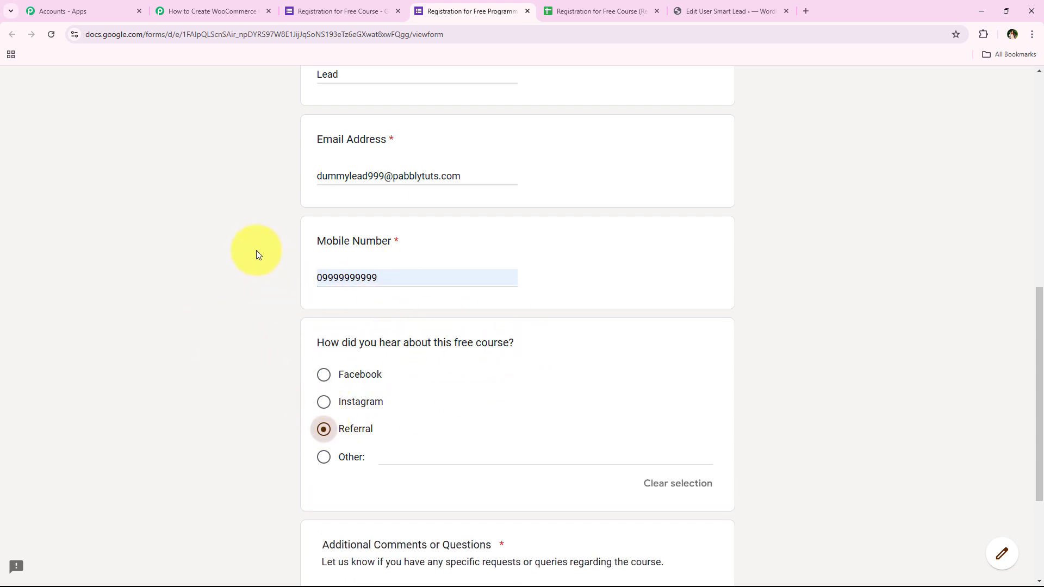
Answer the Additional Comments or Questions field with No and submit the form.
scroll(261, 345, "down", 3)
scroll(325, 417, "up", 1)
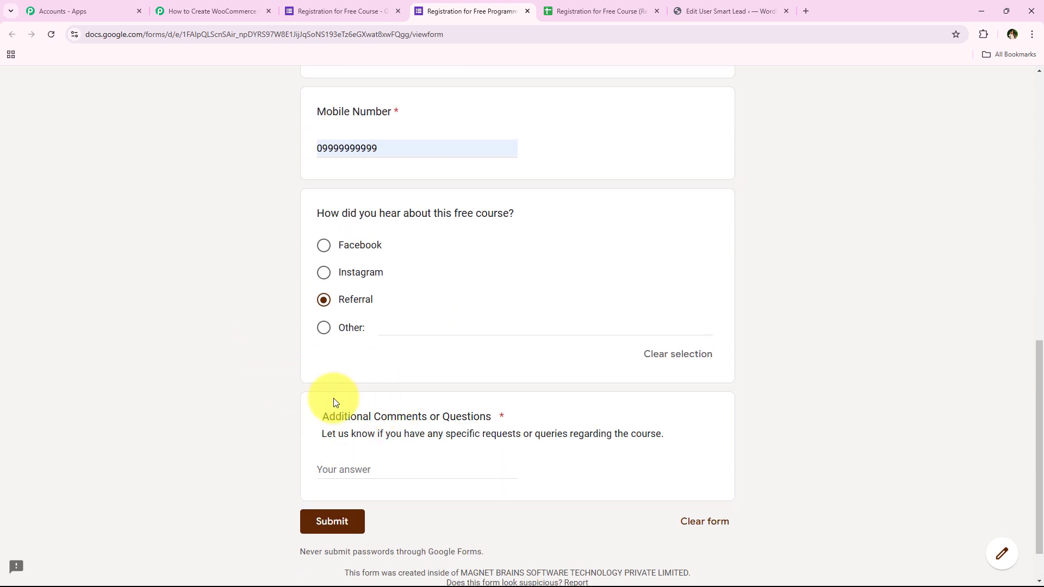
left_click(416, 470)
type("No")
left_click(334, 522)
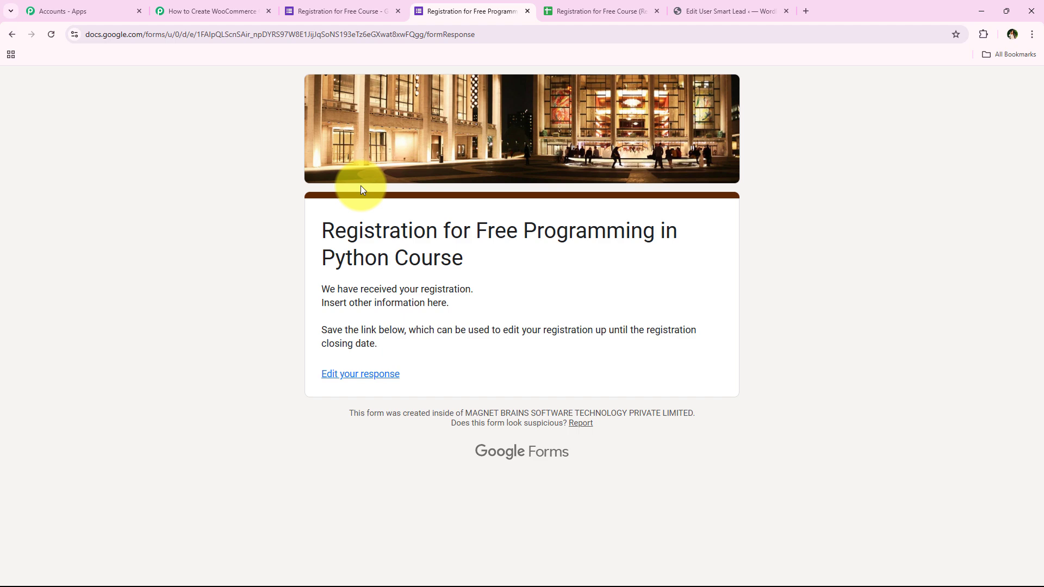
Review the form response fields captured by the Google Forms trigger in the workflow.
left_click(211, 5)
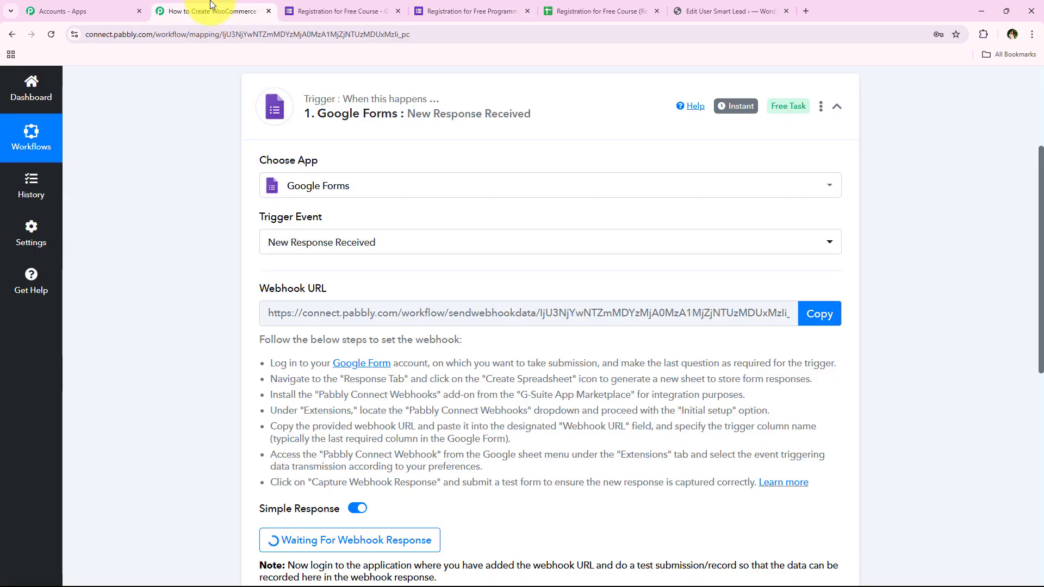
scroll(198, 205, "down", 1)
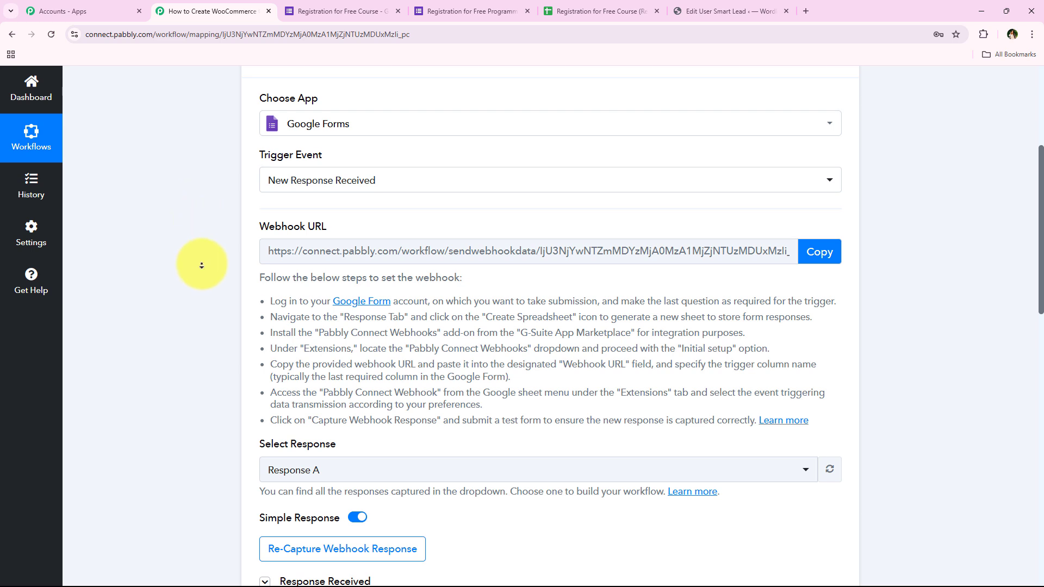
scroll(201, 263, "down", 4)
scroll(206, 290, "down", 1)
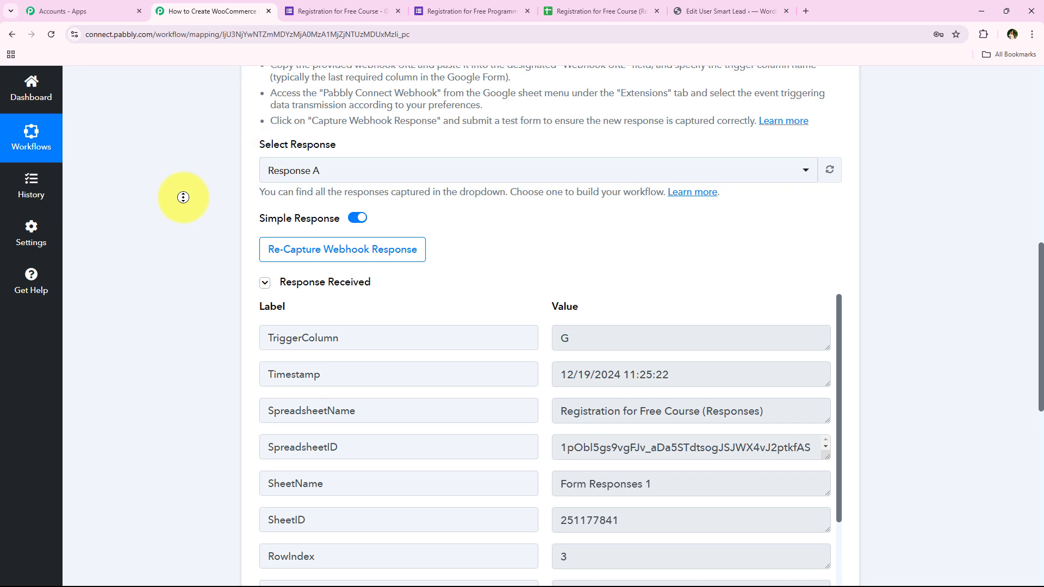
scroll(183, 225, "down", 1)
scroll(183, 225, "down", 2)
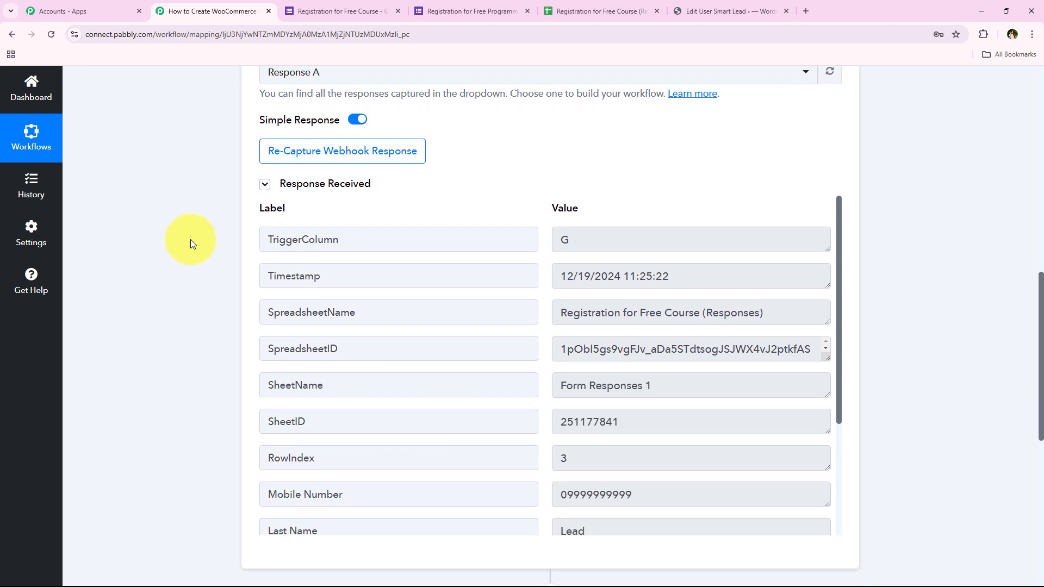
scroll(527, 403, "down", 1)
scroll(547, 377, "down", 1)
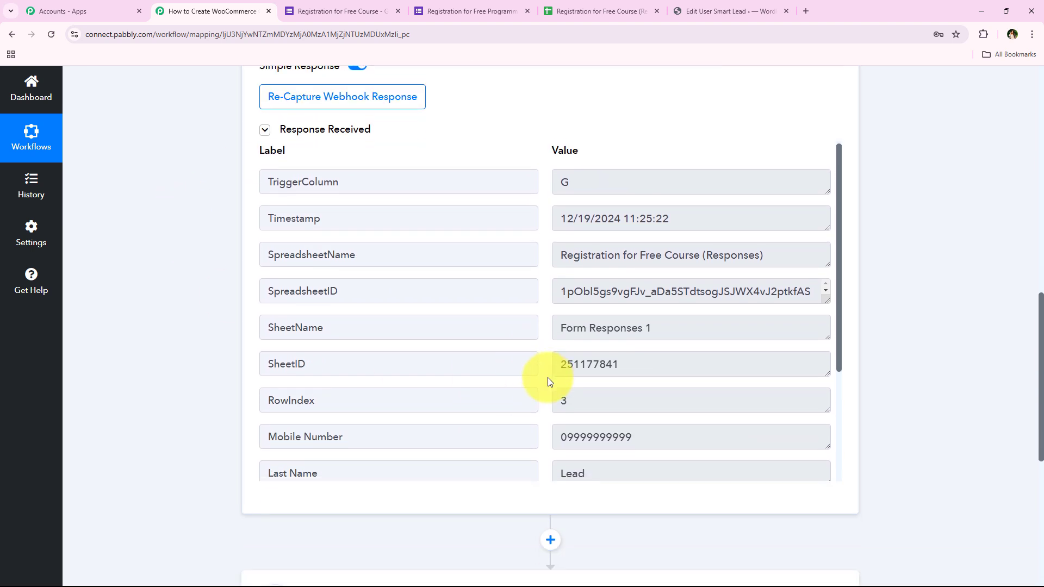
scroll(548, 379, "down", 3)
left_click_drag(707, 389, 524, 399)
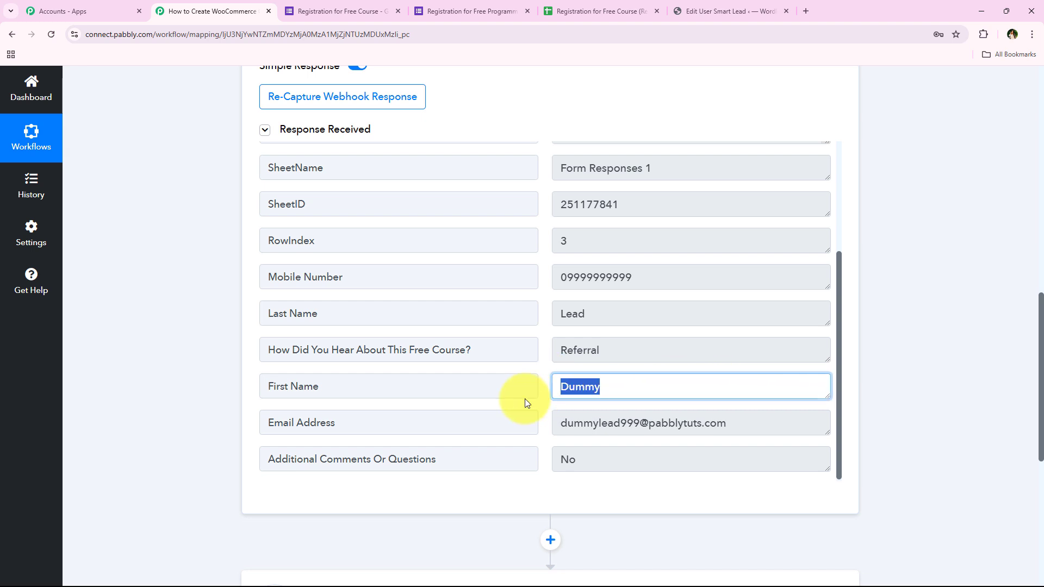
left_click_drag(617, 349, 542, 352)
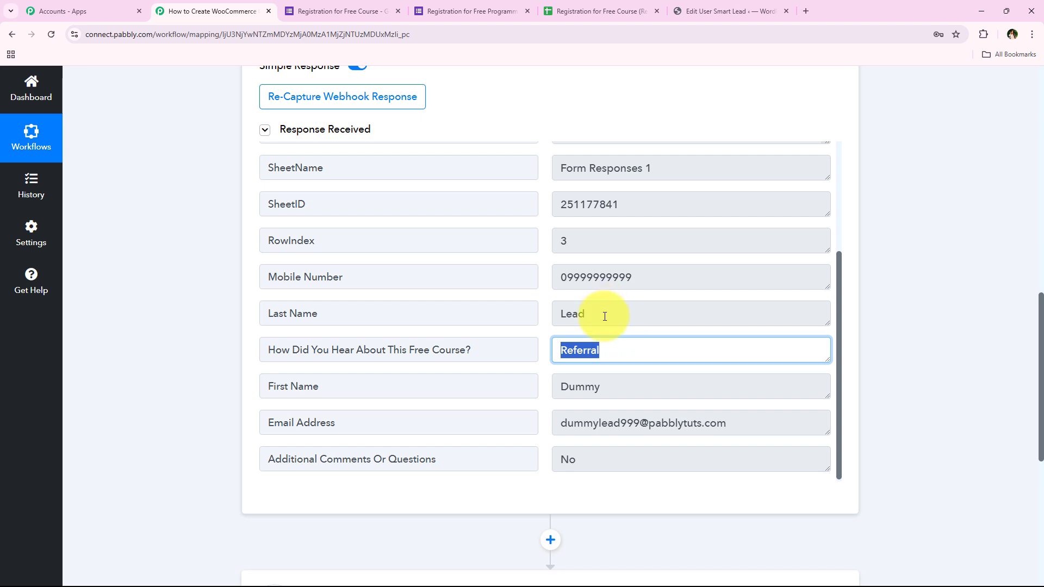
left_click_drag(604, 313, 502, 316)
left_click_drag(664, 279, 467, 281)
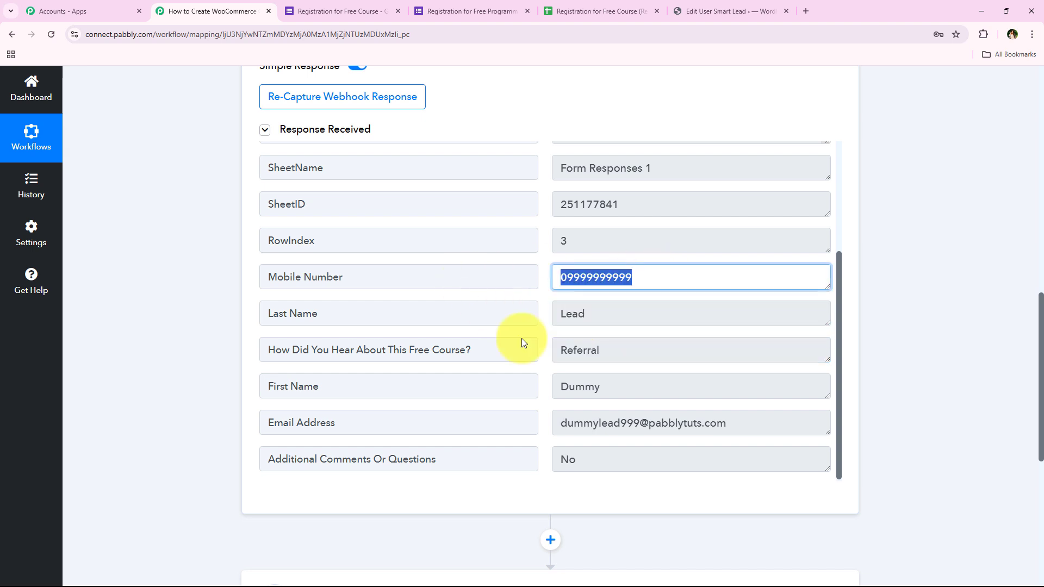
left_click_drag(769, 425, 477, 409)
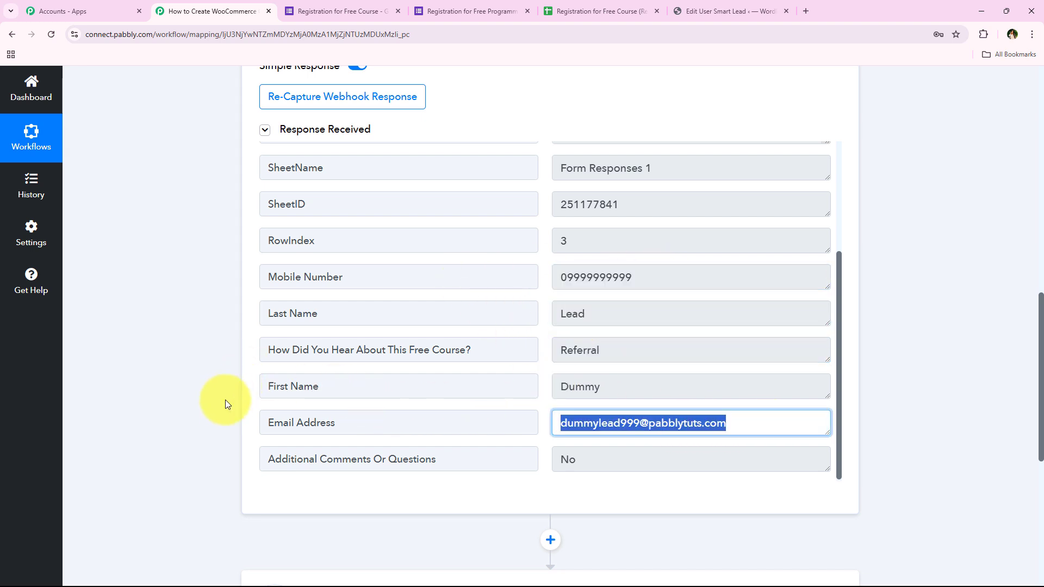
left_click(213, 424)
scroll(218, 344, "up", 2)
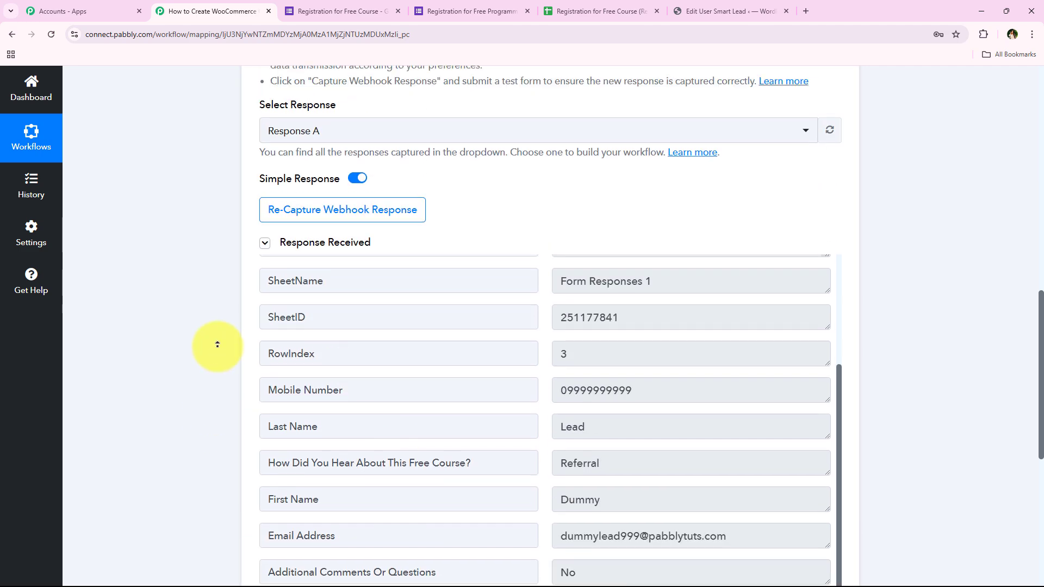
scroll(217, 345, "up", 10)
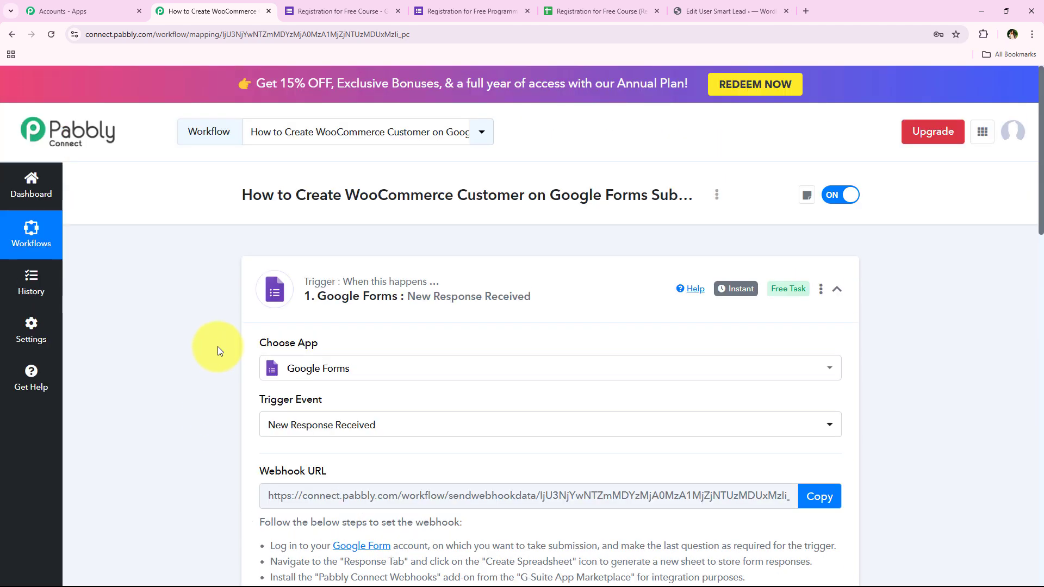
Collapse the trigger and choose WooCommerce as the app for the action step.
left_click(576, 284)
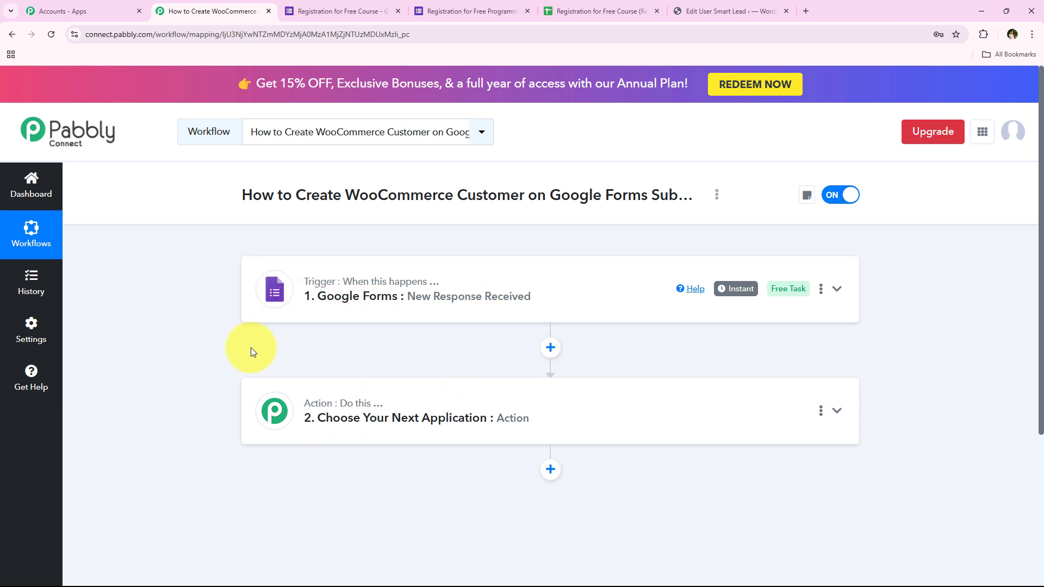
left_click_drag(469, 203, 689, 203)
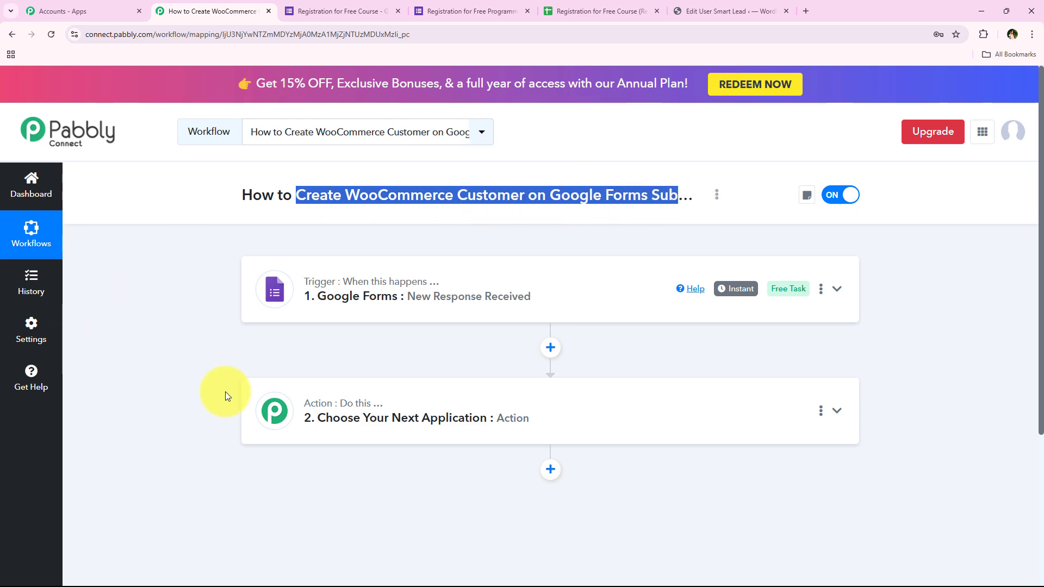
left_click(327, 414)
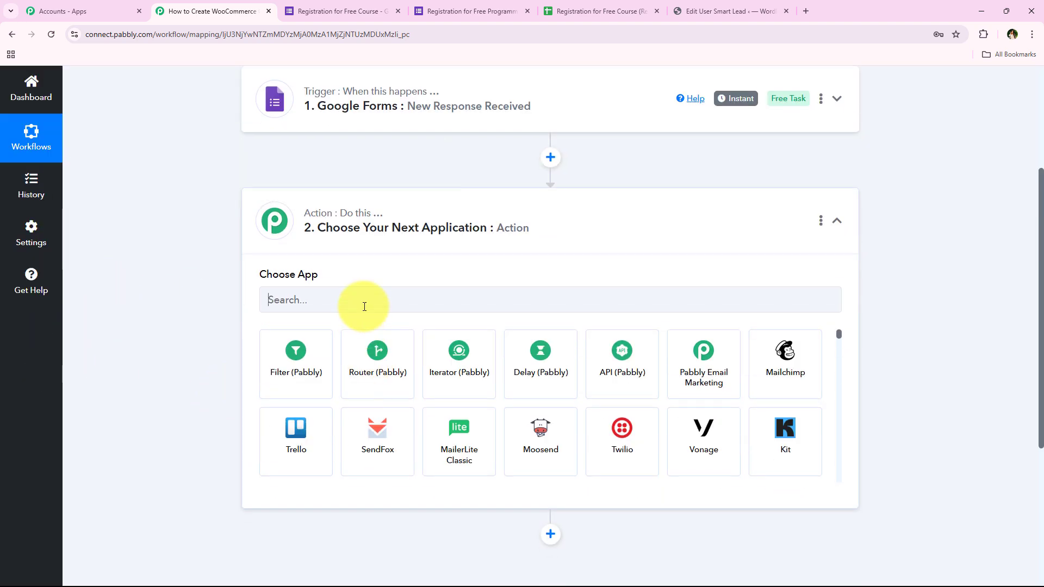
left_click(364, 306)
type("W")
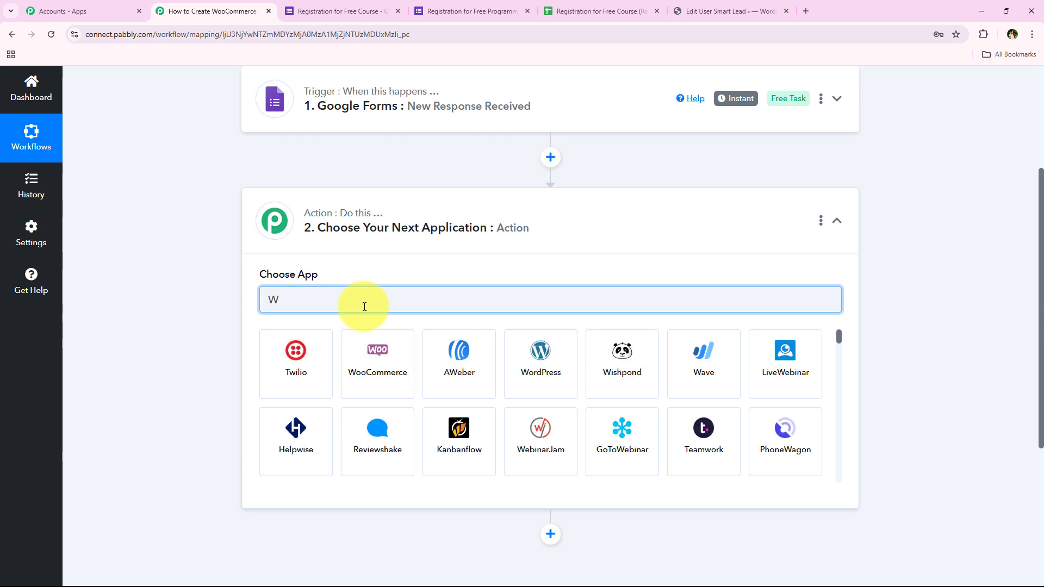
type("ooComm")
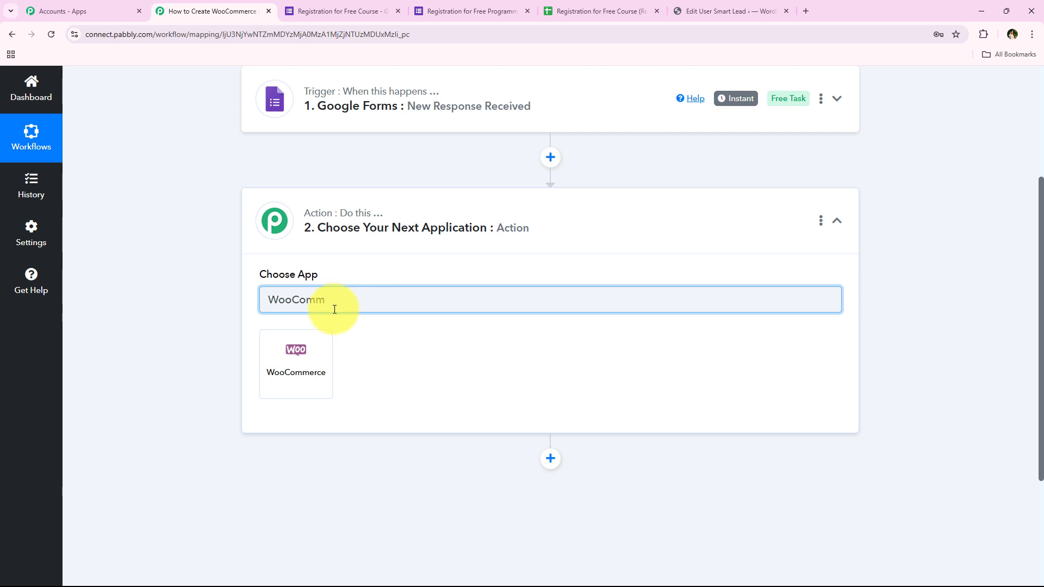
left_click(277, 362)
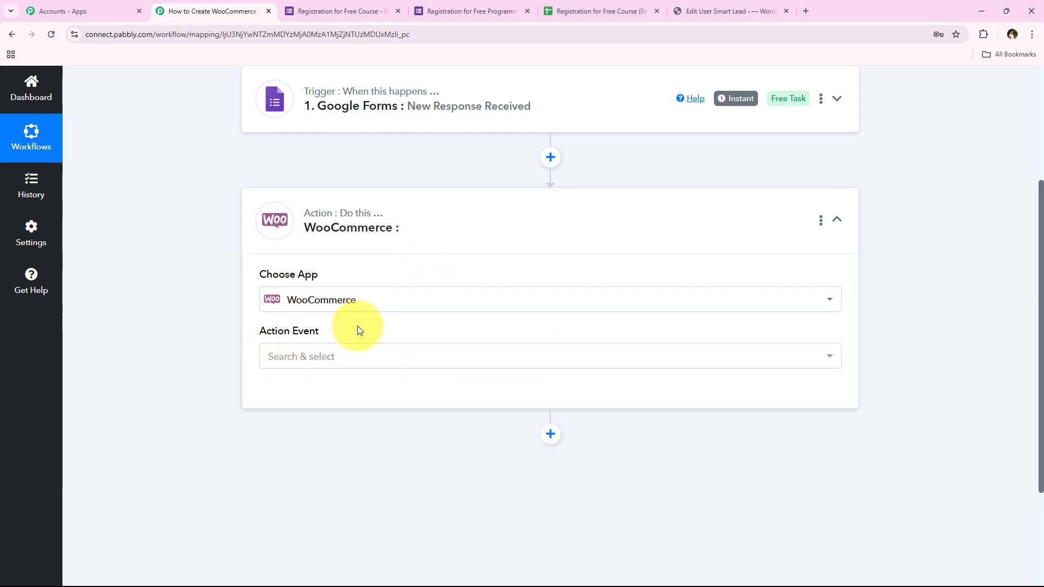
Set the action event to Add New Customer and open the WooCommerce account connection.
left_click(342, 355)
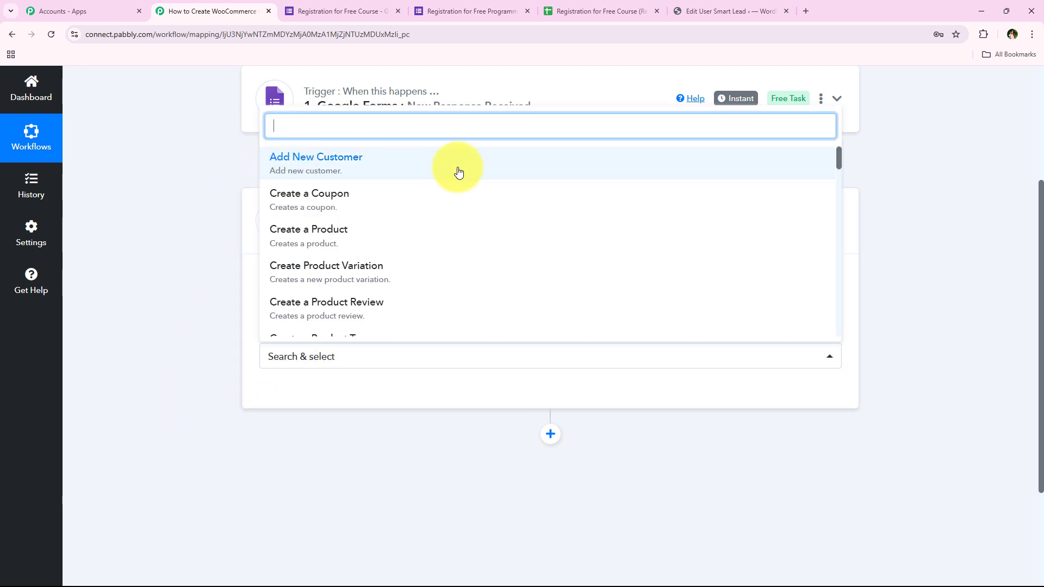
left_click(755, 166)
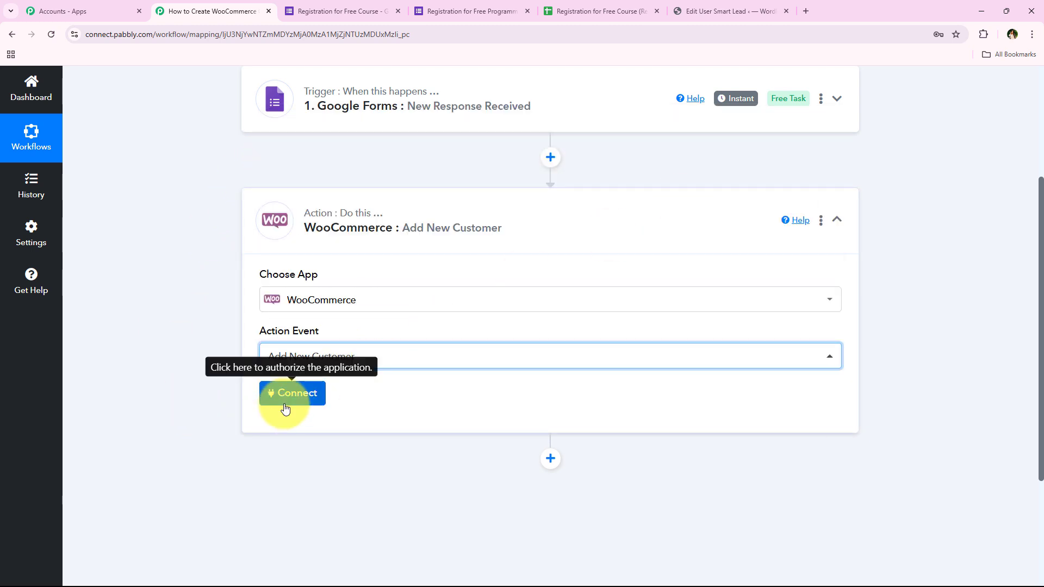
left_click(285, 408)
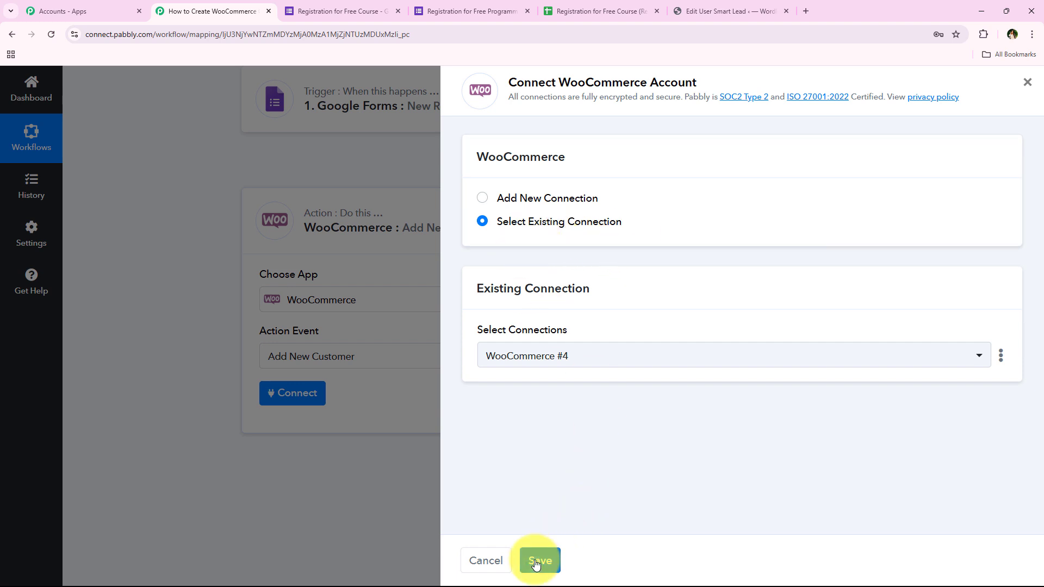
Choose to add a new WooCommerce connection and read the instructions for creating REST API keys.
left_click(551, 203)
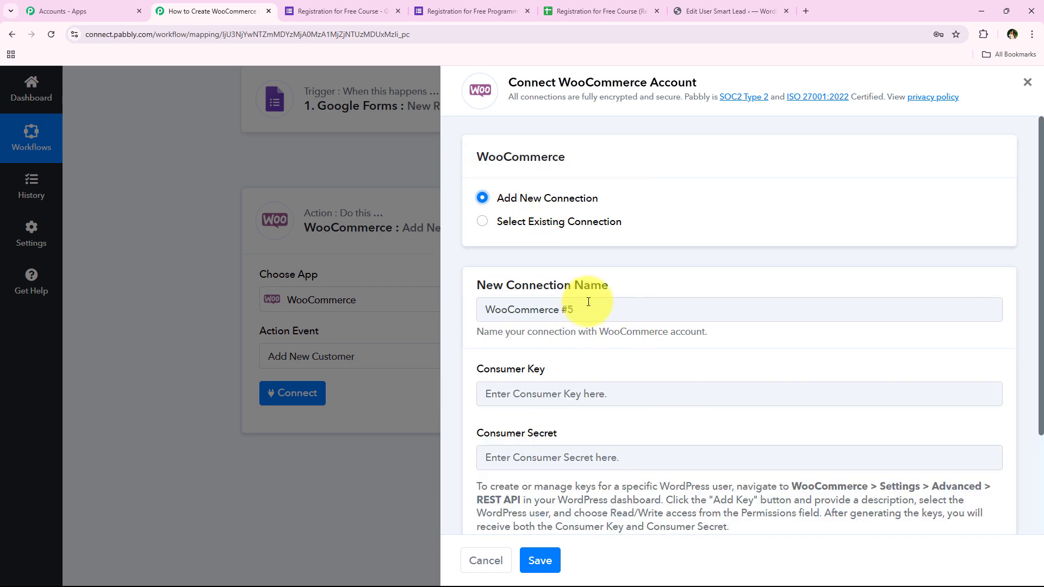
scroll(591, 299, "down", 3)
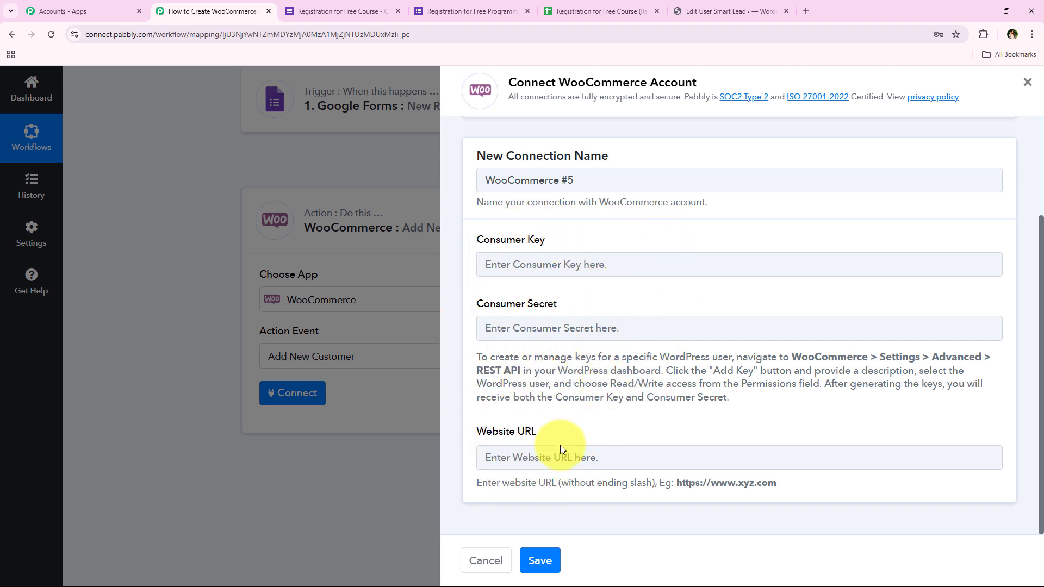
left_click_drag(482, 356, 745, 401)
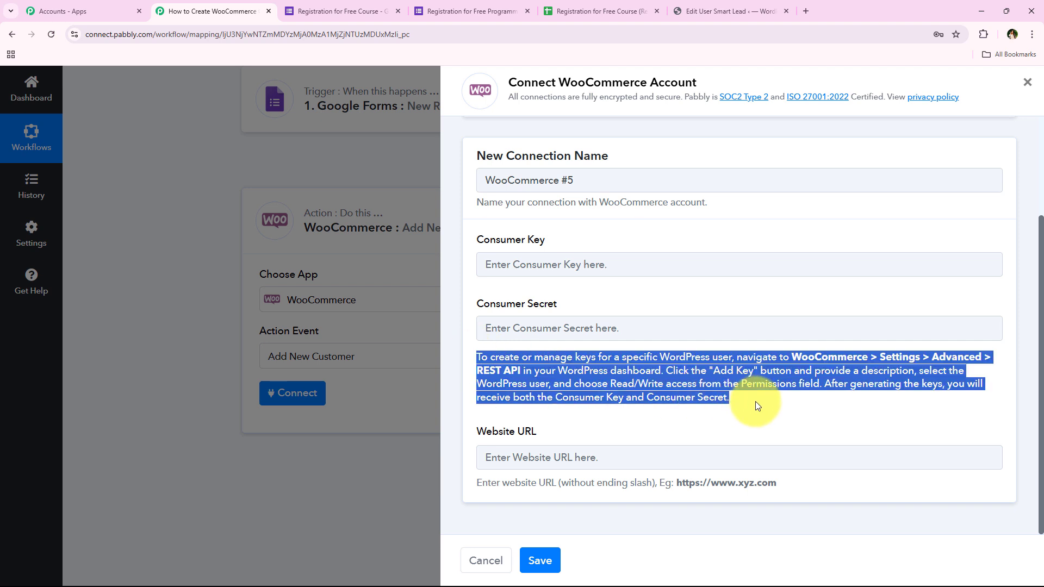
left_click(755, 401)
left_click_drag(734, 357, 663, 373)
left_click(663, 373)
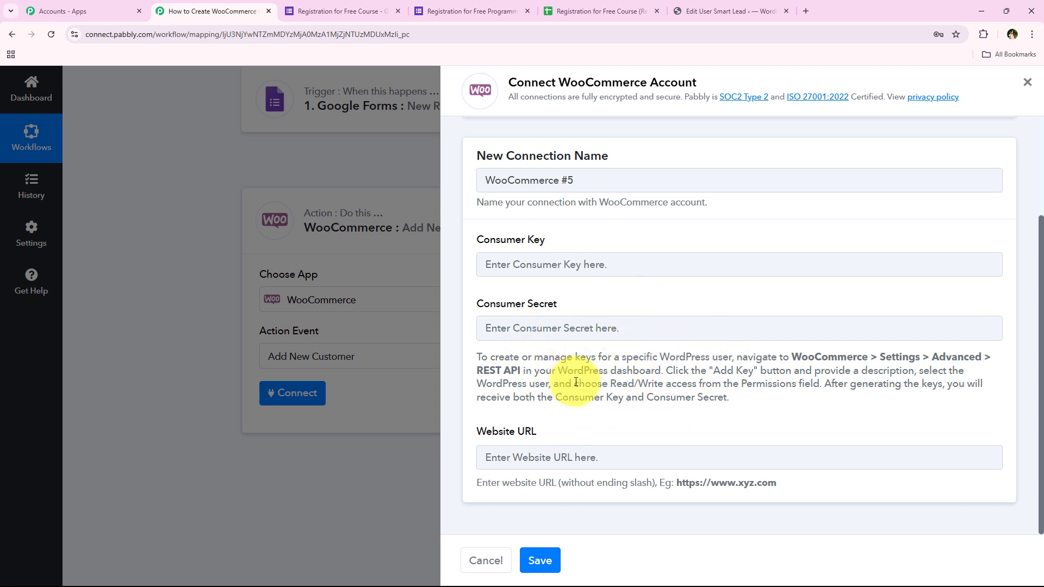
Open the WooCommerce Advanced settings in the WordPress admin tab.
left_click(702, 11)
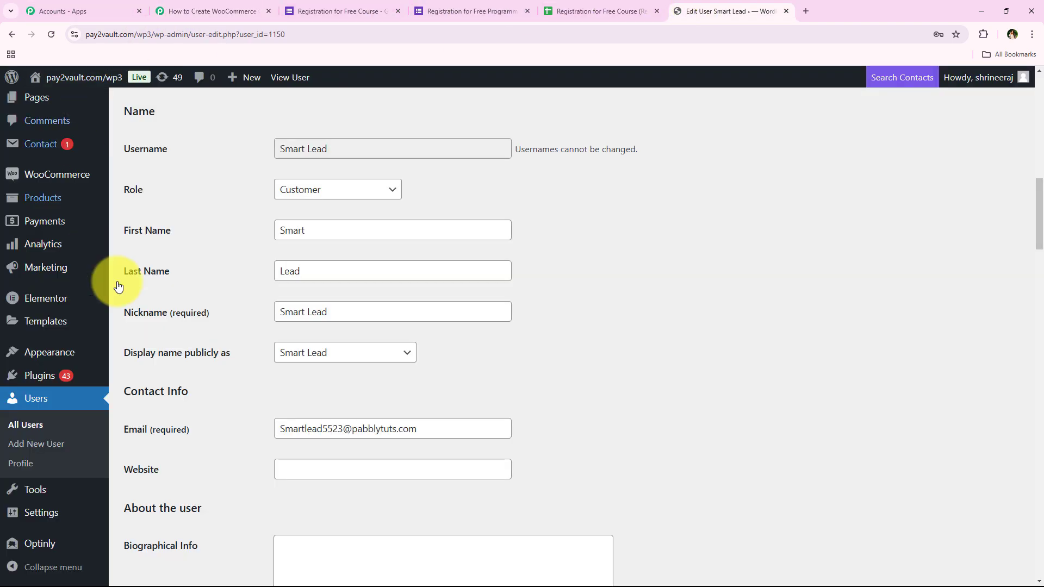
left_click(65, 176)
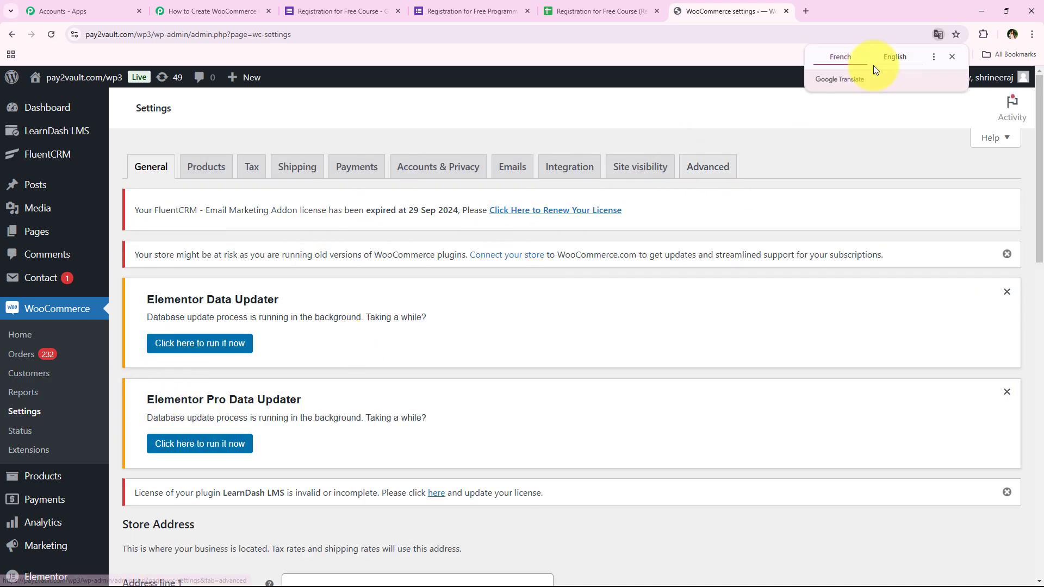
left_click(721, 167)
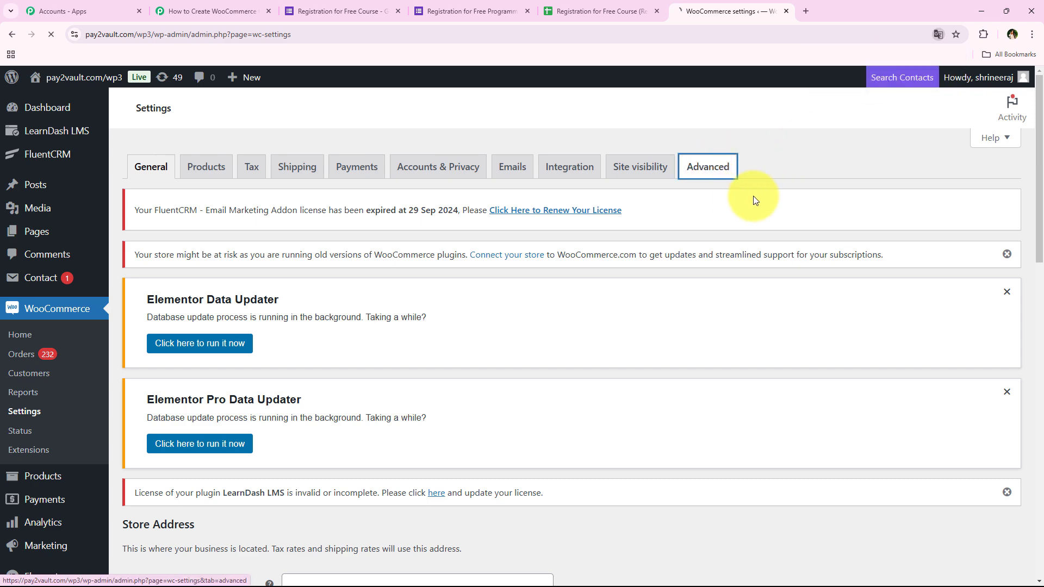
scroll(507, 266, "down", 1)
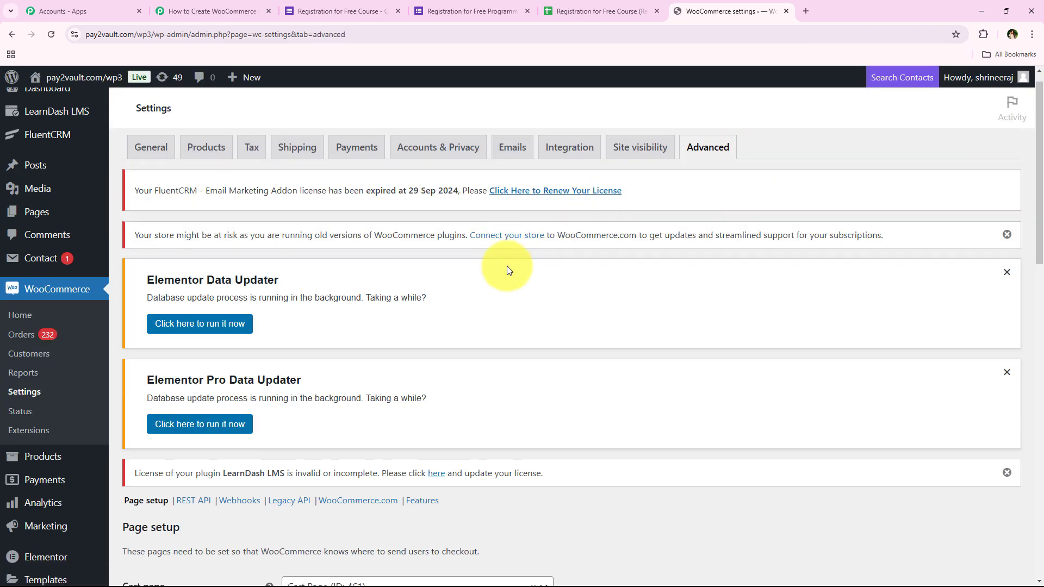
scroll(501, 303, "down", 2)
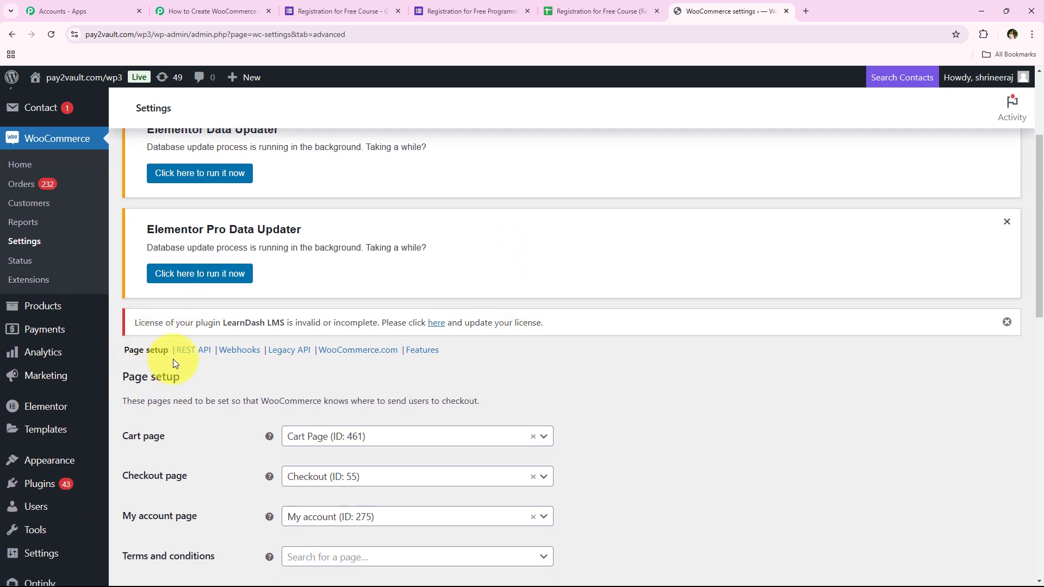
Generate a new WooCommerce REST API key described New Customers with Read/Write permissions.
left_click(201, 361)
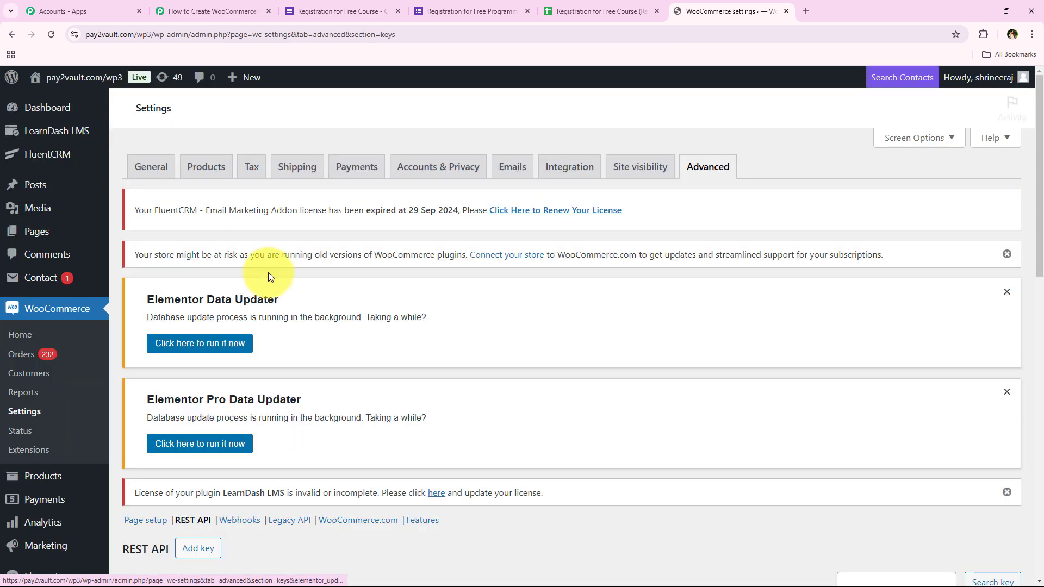
scroll(433, 341, "down", 5)
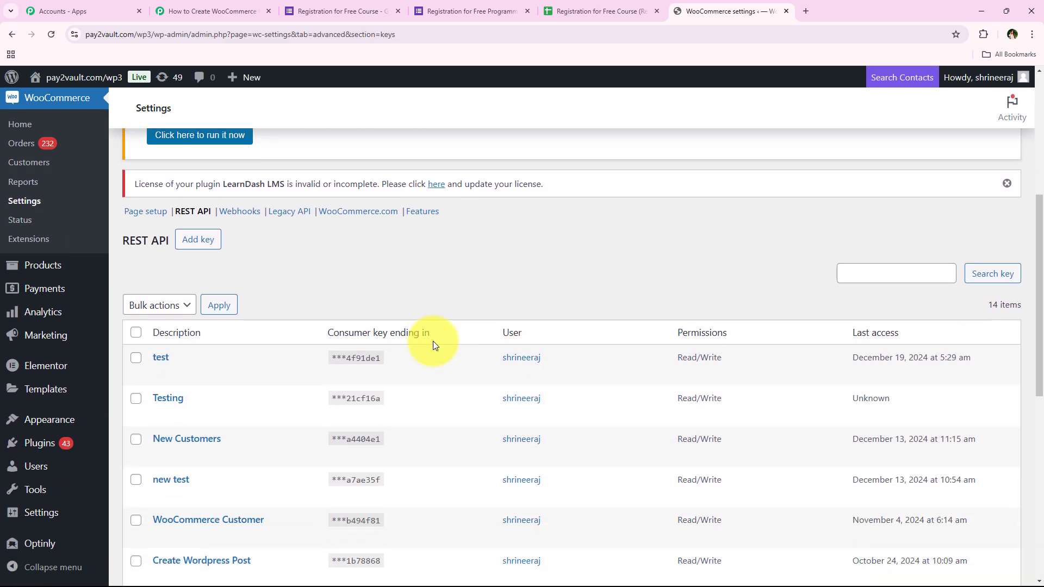
left_click(212, 254)
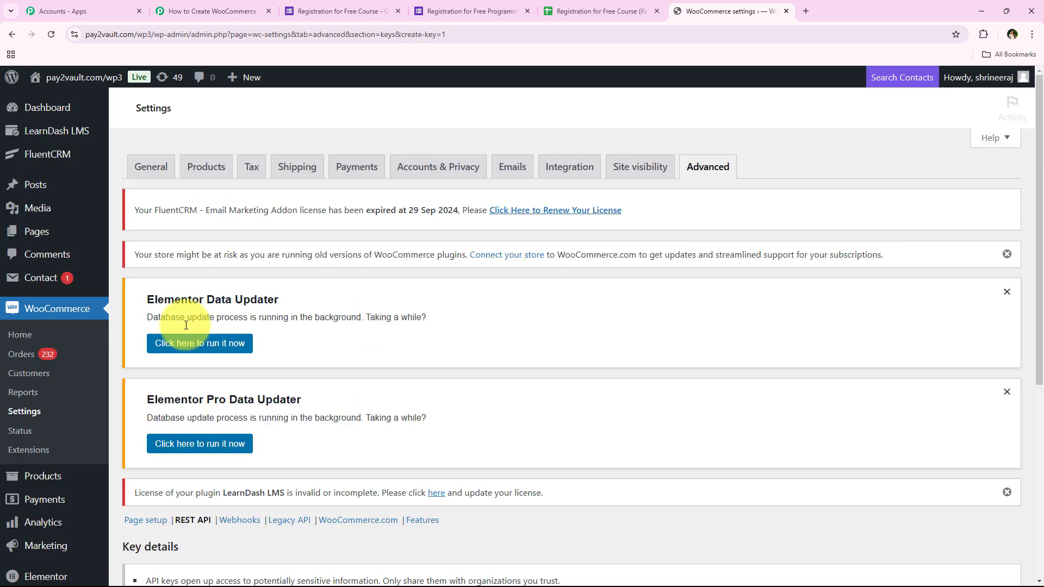
scroll(459, 366, "down", 5)
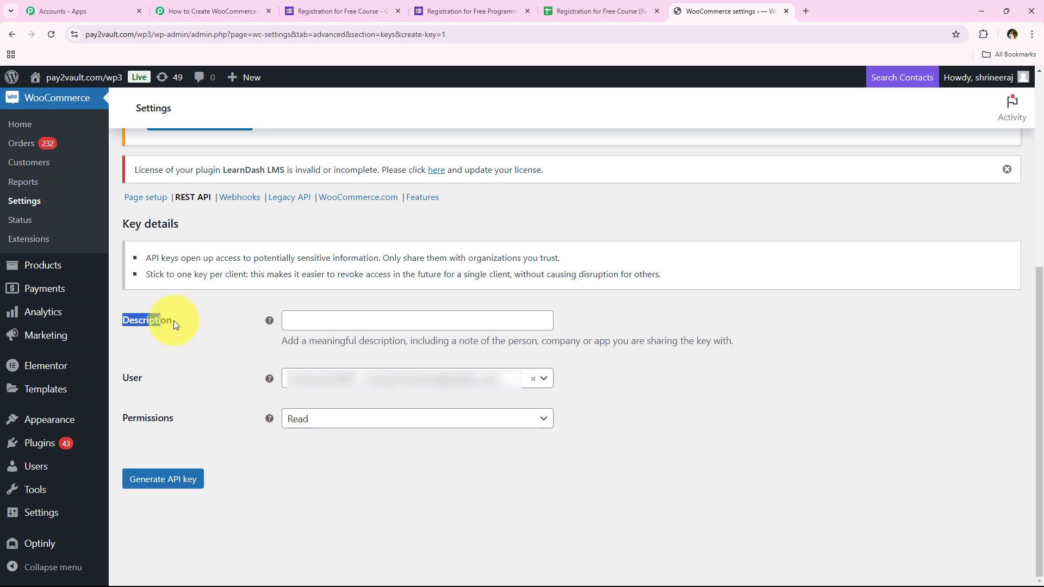
left_click(313, 320)
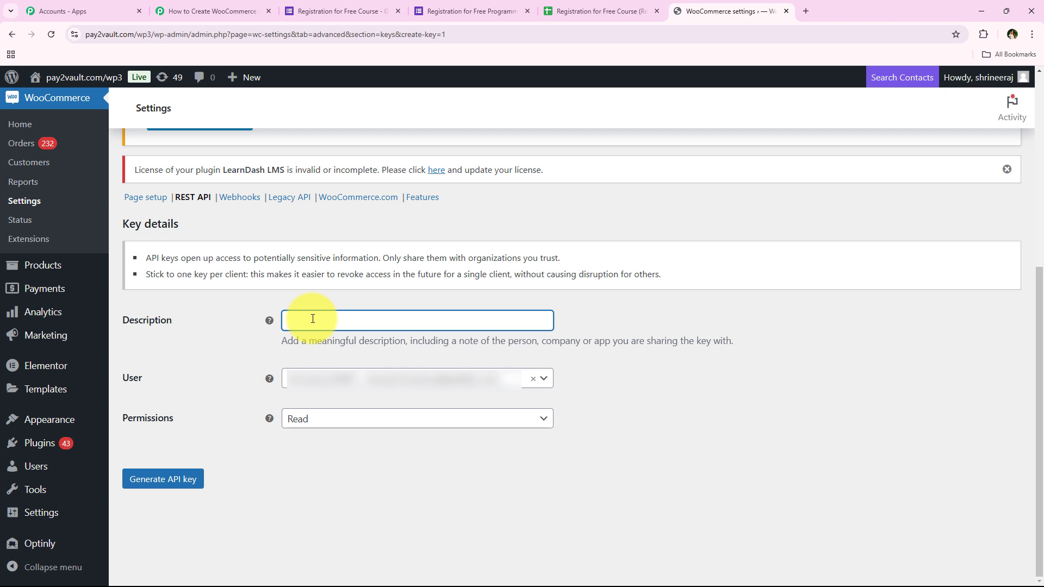
type("New Customers")
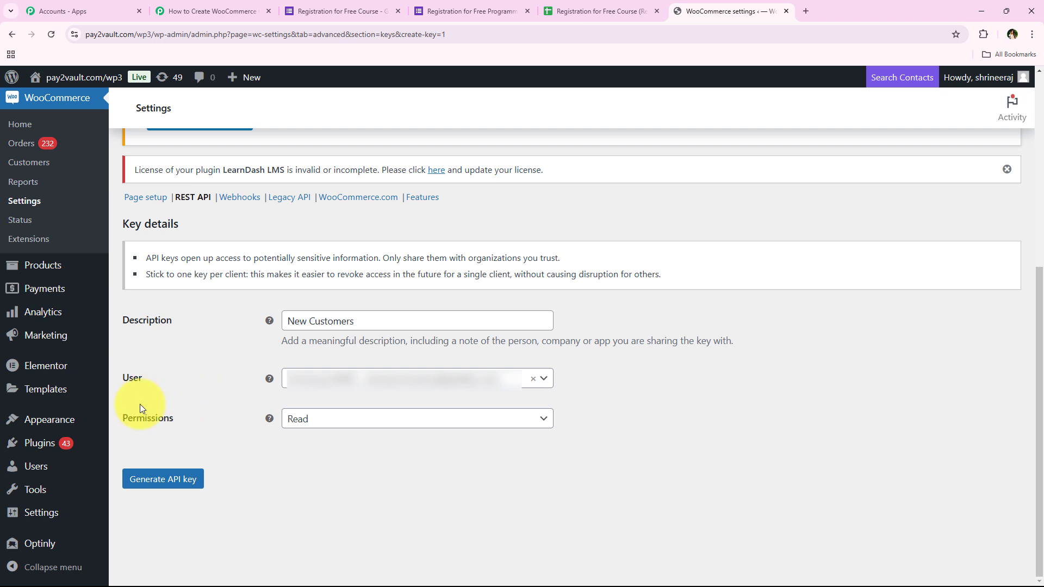
left_click(328, 412)
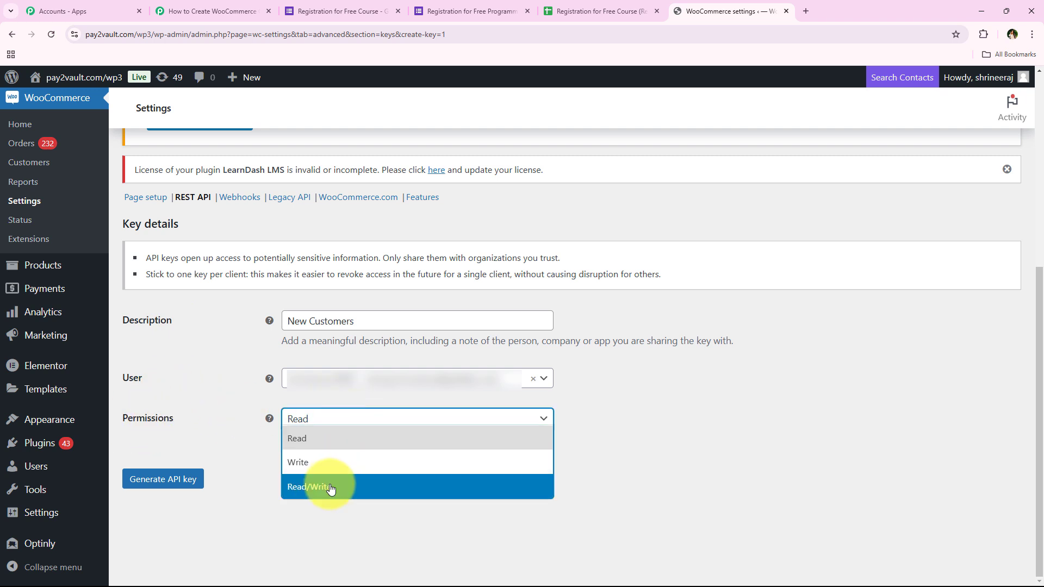
left_click(390, 487)
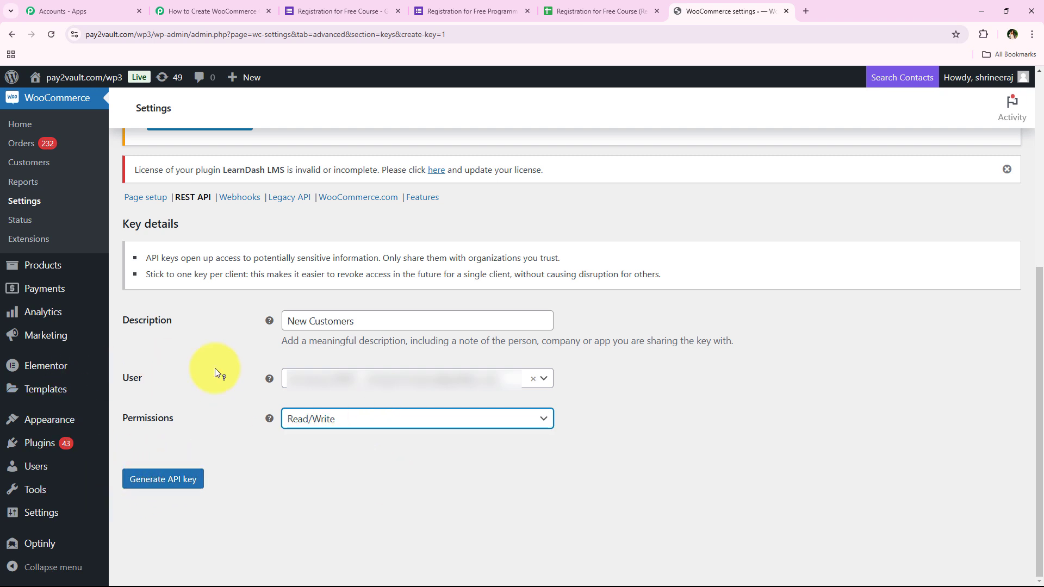
left_click(151, 489)
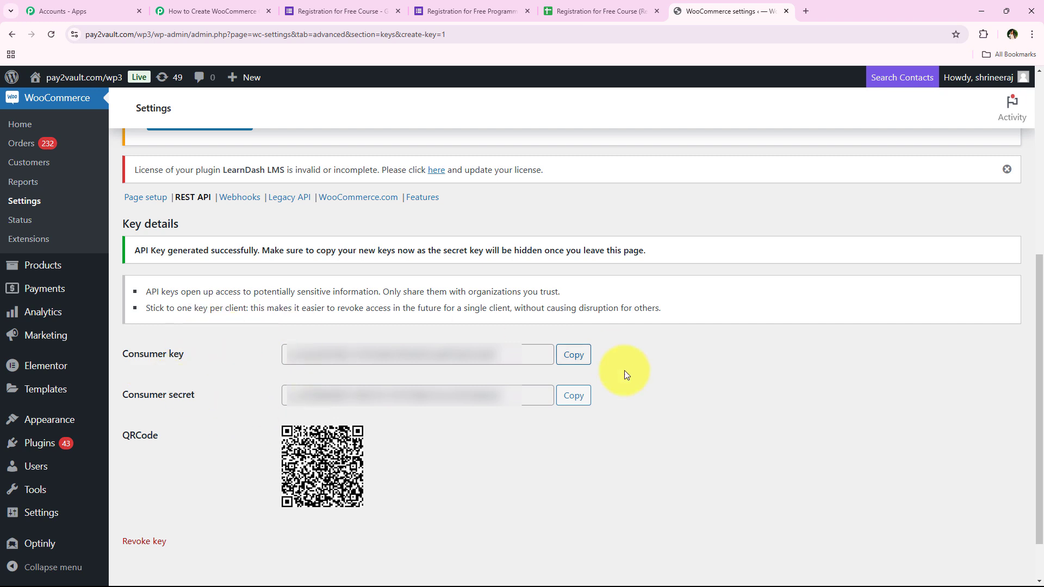
Copy the generated consumer key and consumer secret into the Pabbly WooCommerce connection's Consumer Key and Consumer Secret fields.
left_click(583, 366)
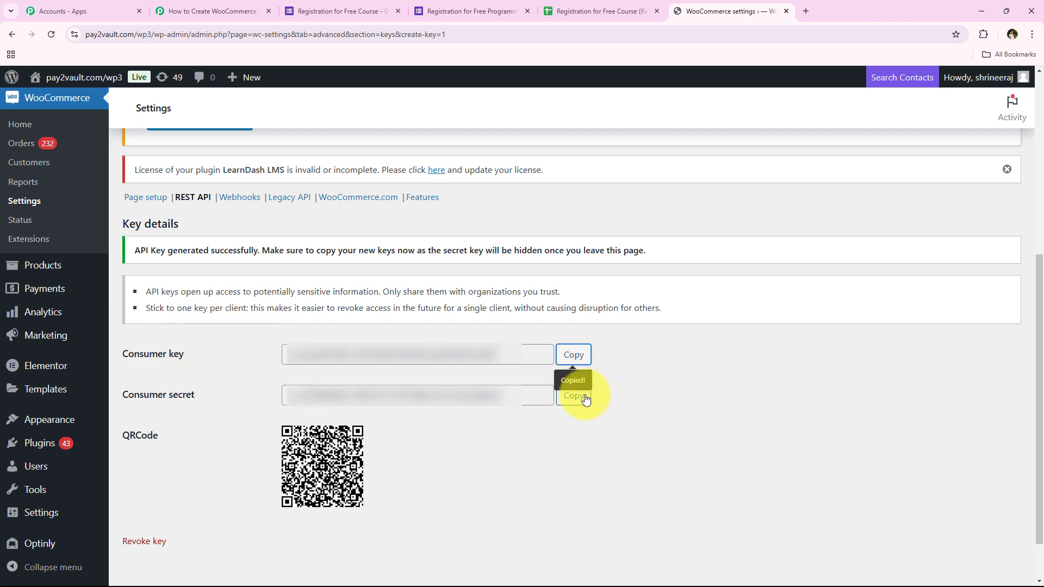
left_click(234, 11)
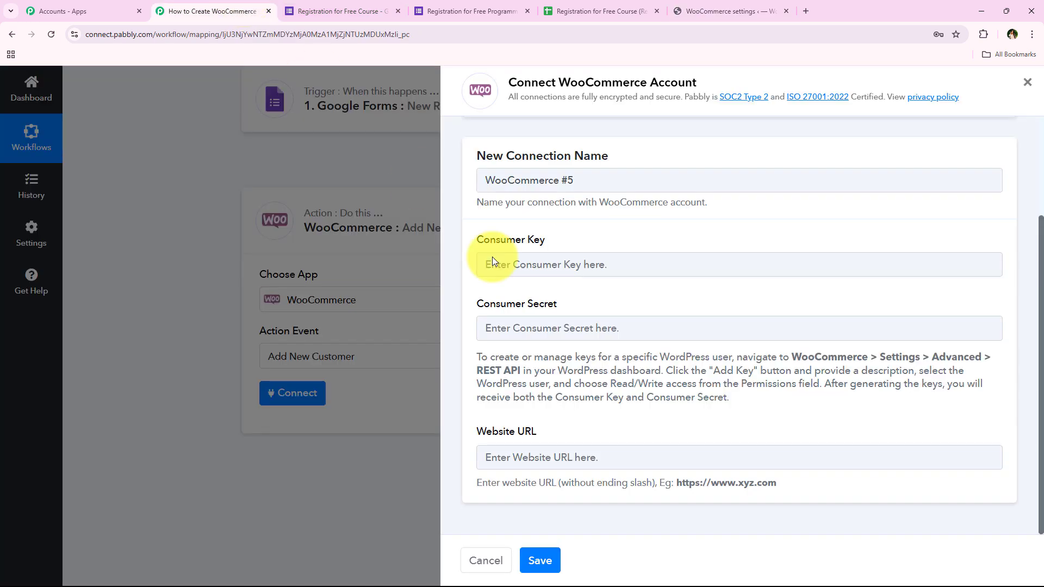
left_click(495, 264)
right_click(550, 270)
left_click(595, 368)
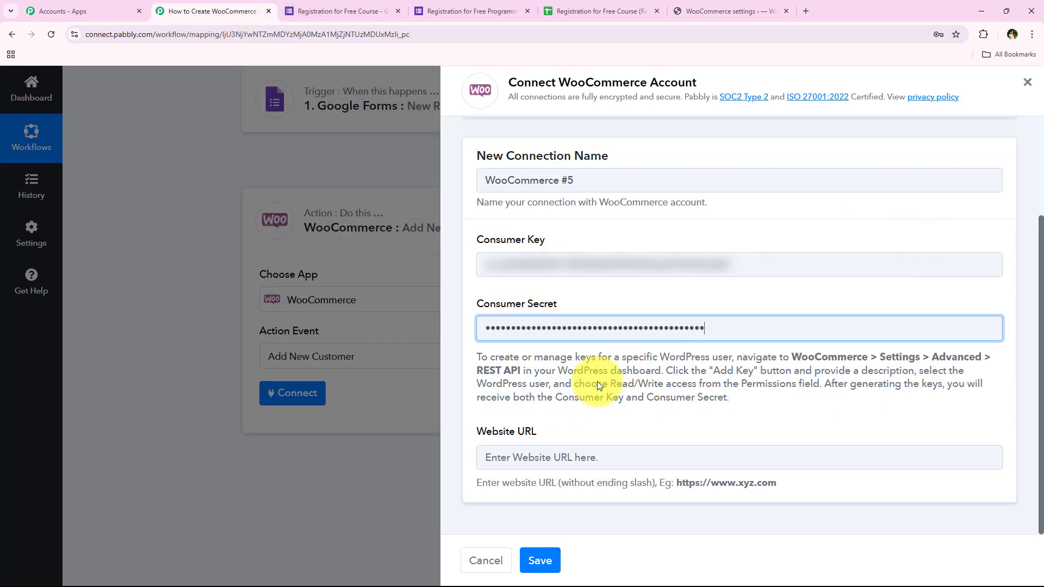
left_click(486, 434)
left_click(558, 437)
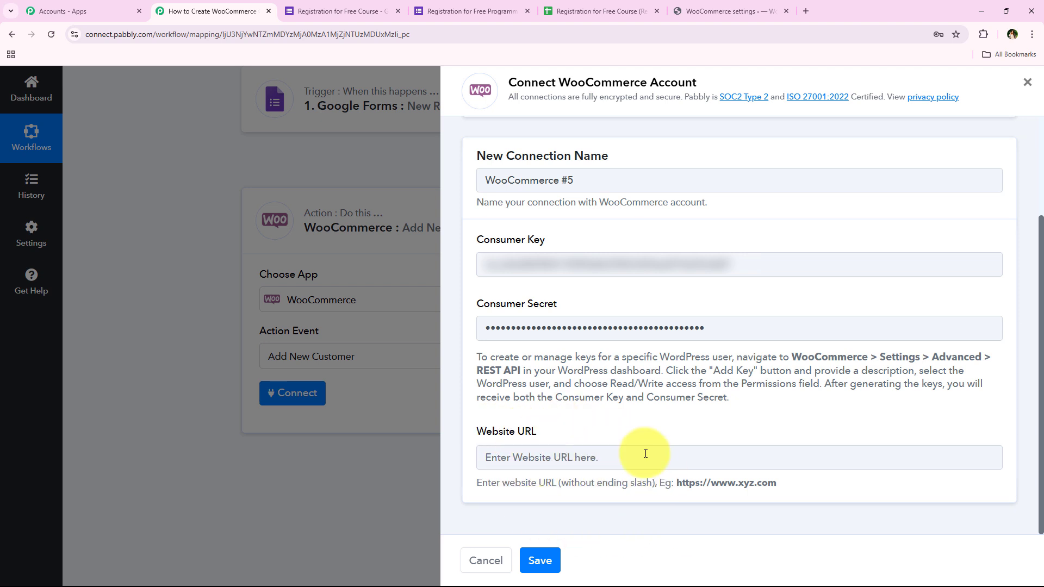
left_click(703, 6)
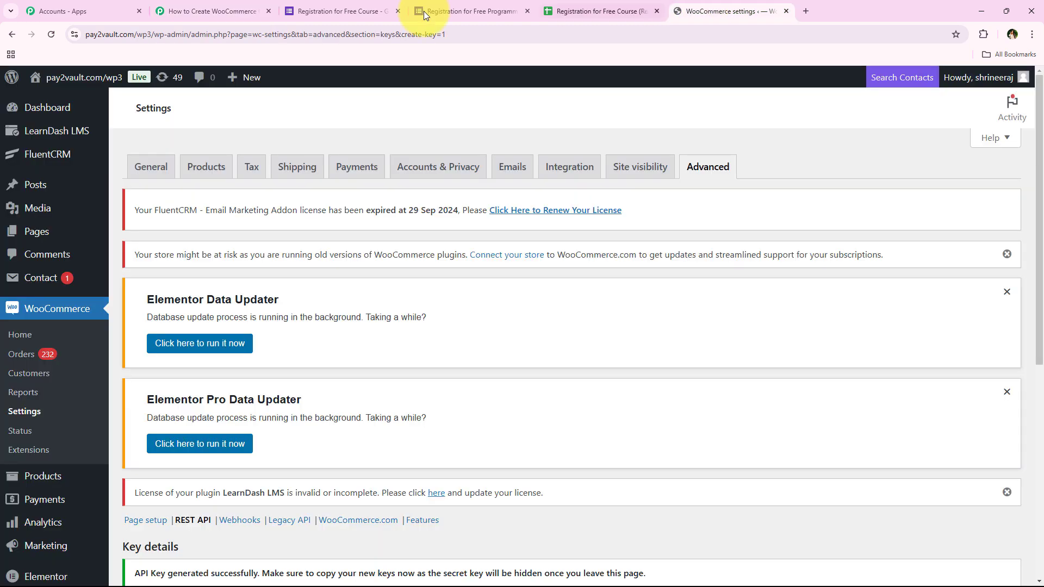
left_click(256, 35)
double_click(257, 34)
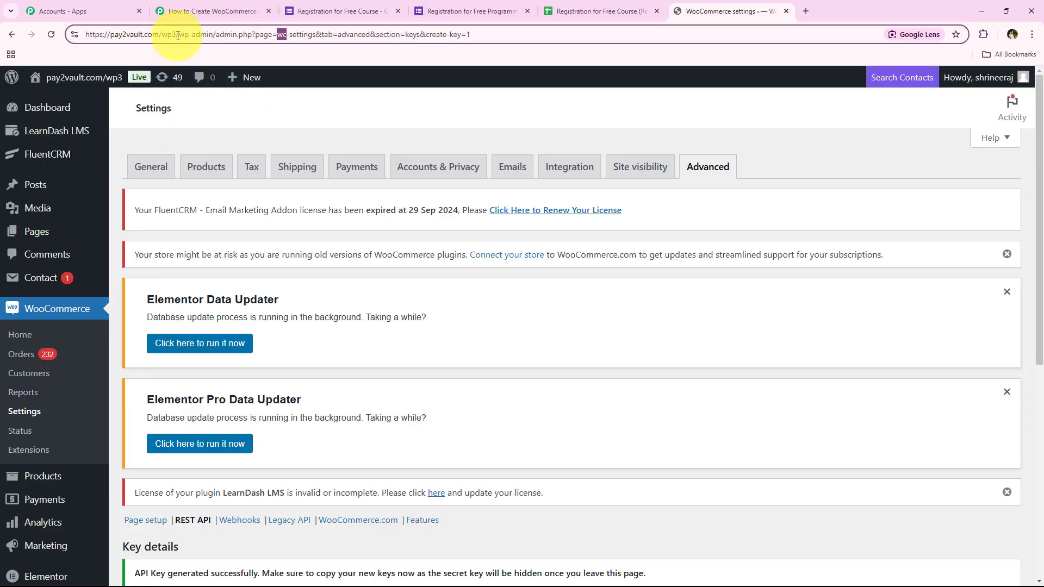
left_click_drag(176, 36, 82, 35)
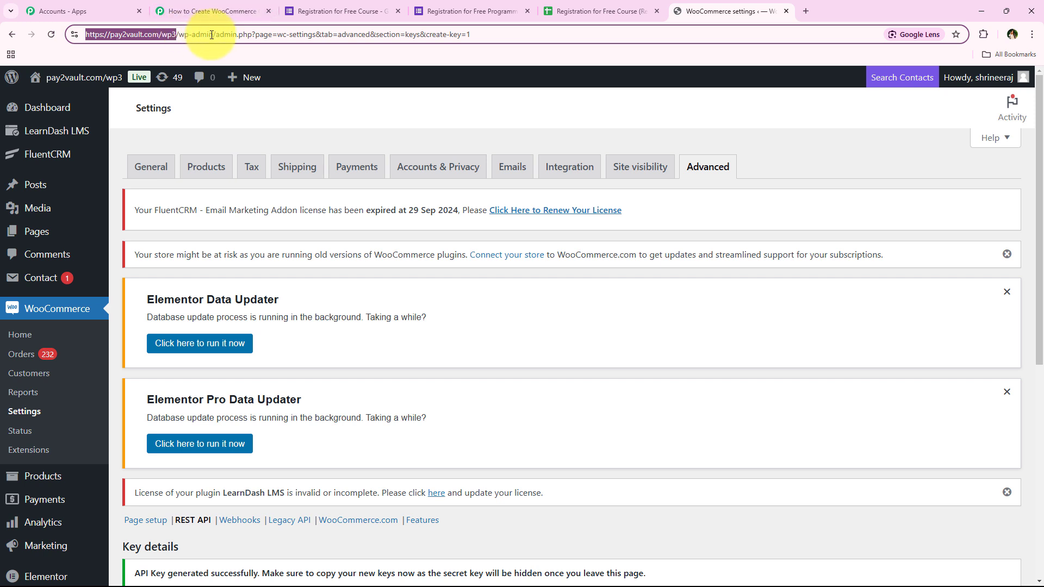
left_click(223, 11)
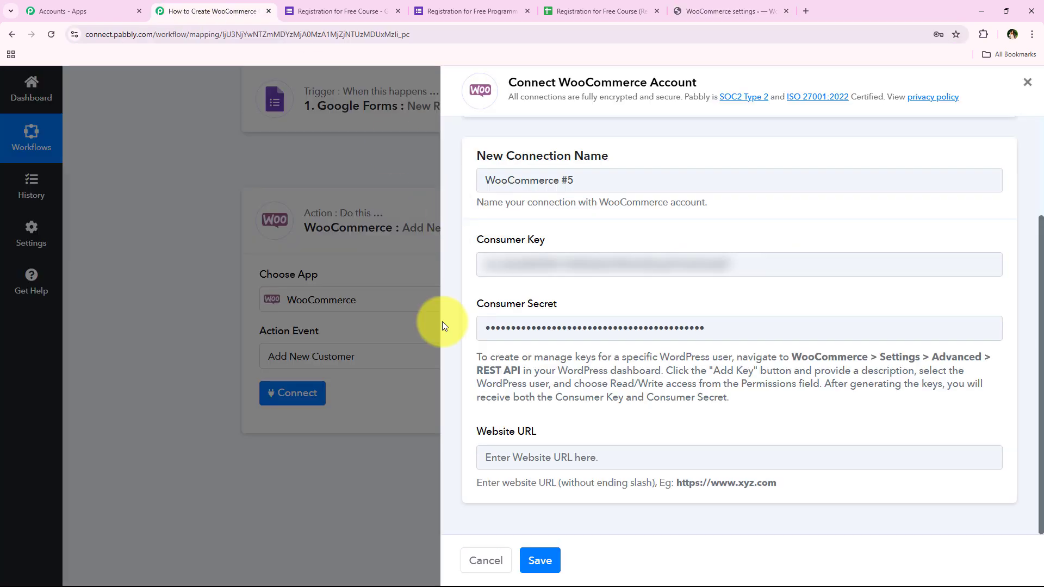
right_click(547, 457)
left_click(579, 335)
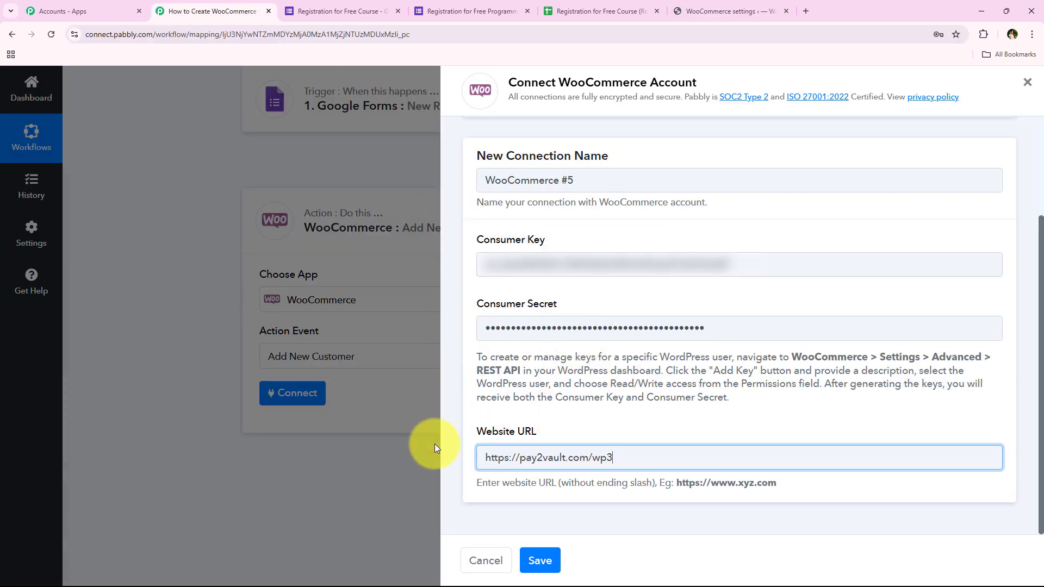
left_click_drag(477, 483, 800, 481)
left_click(744, 495)
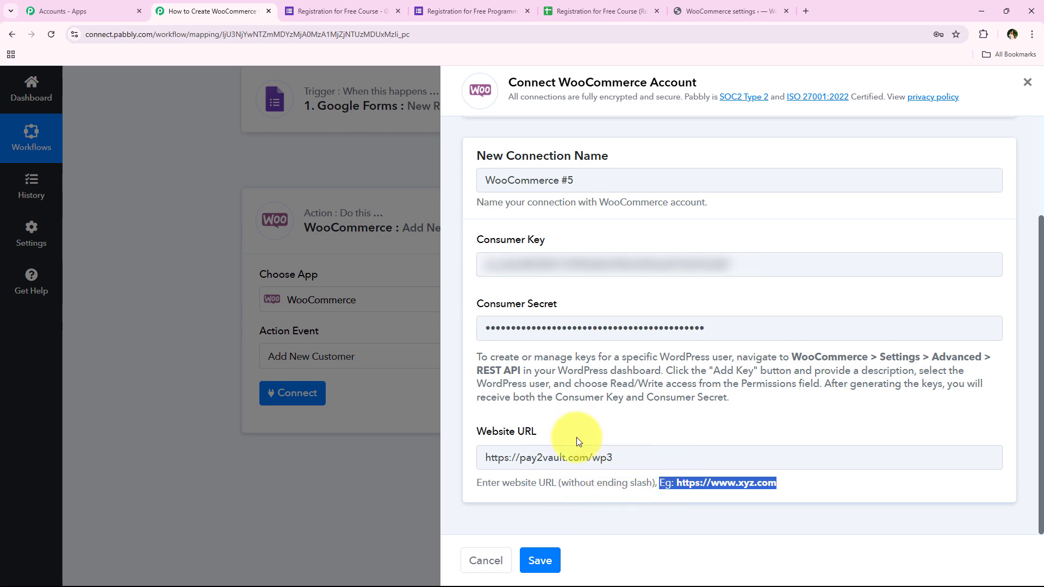
left_click(539, 561)
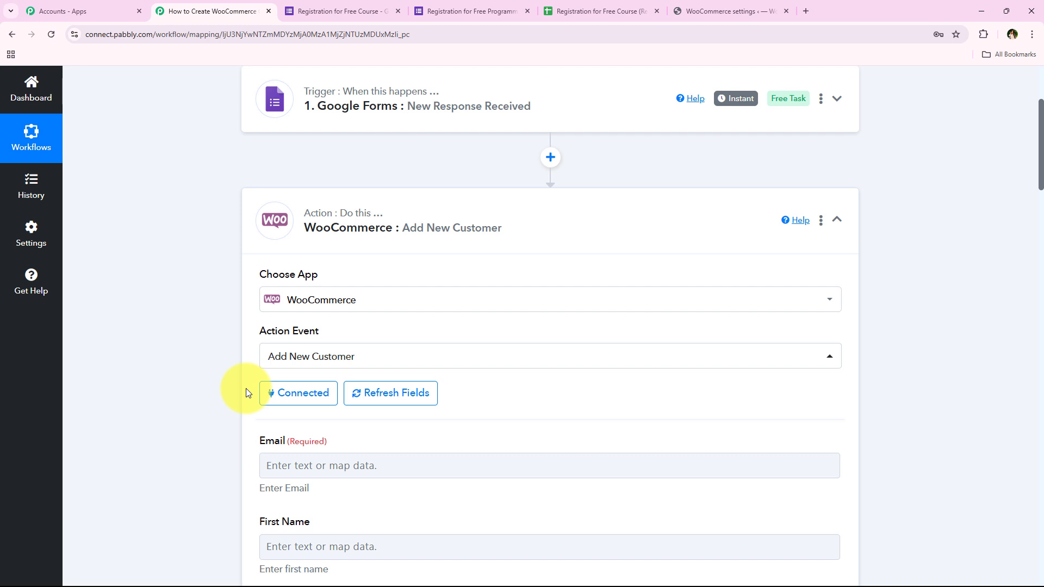
Browse the Google Forms response data offered for mapping into the customer's Email field.
scroll(187, 376, "down", 3)
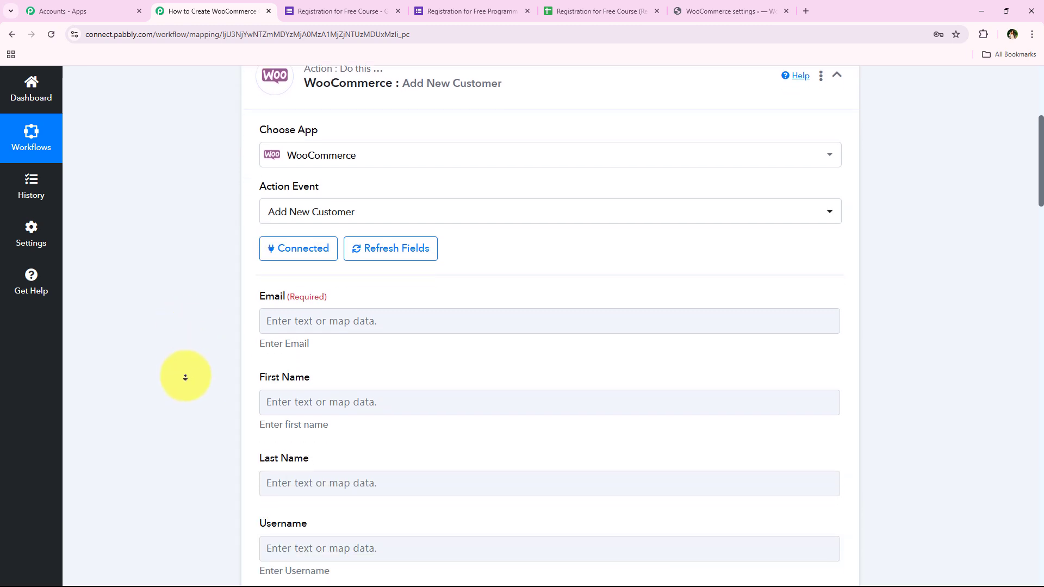
scroll(185, 376, "down", 3)
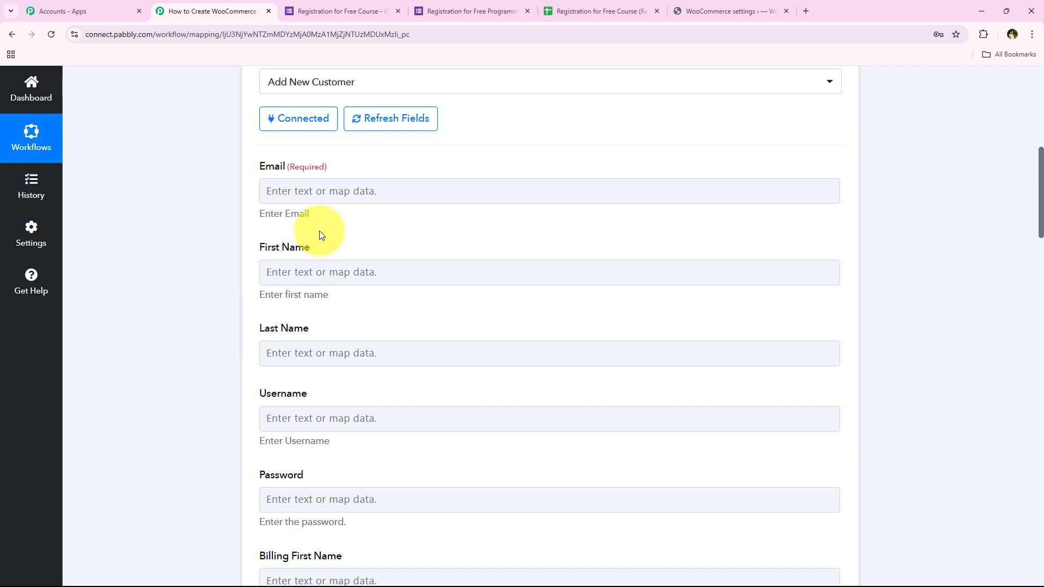
left_click(331, 185)
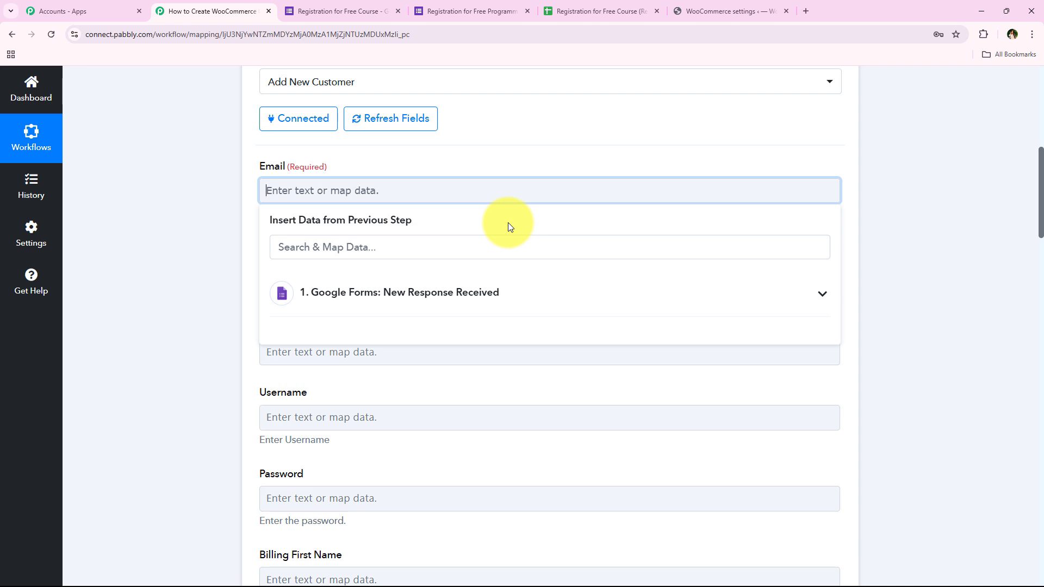
left_click(400, 294)
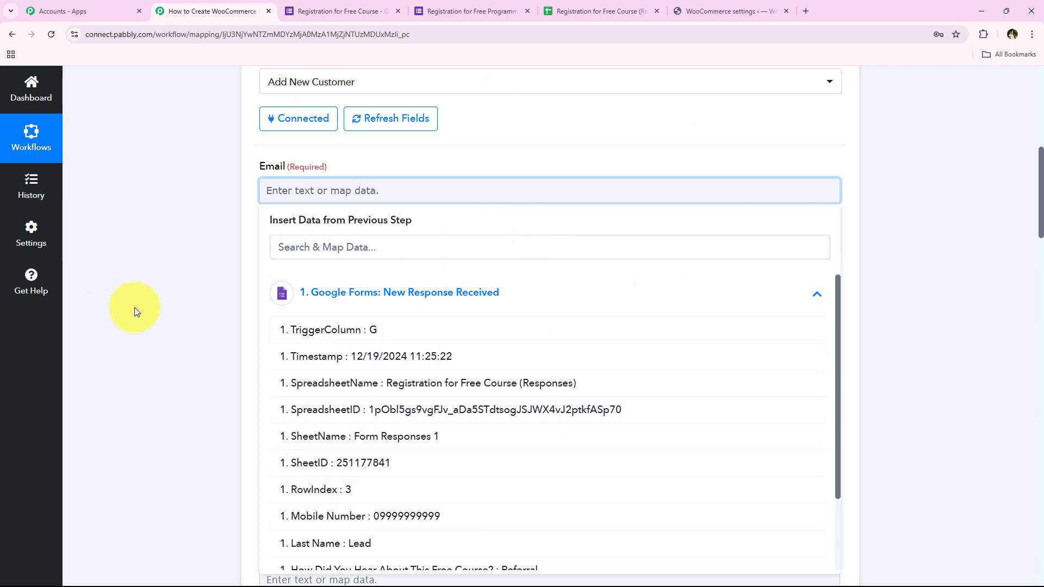
left_click(428, 284)
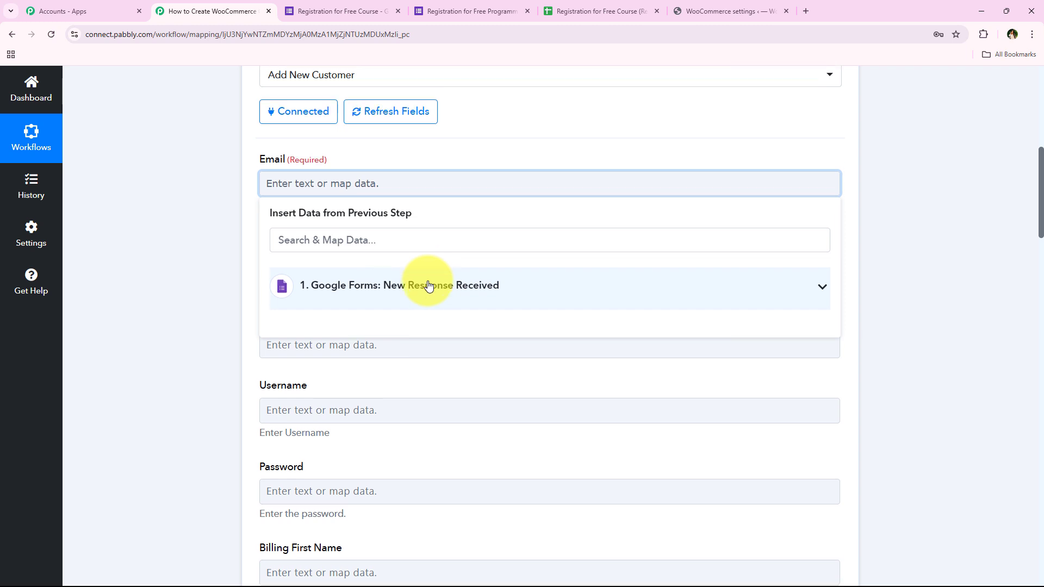
left_click(233, 294)
scroll(234, 294, "up", 1)
scroll(234, 294, "up", 1)
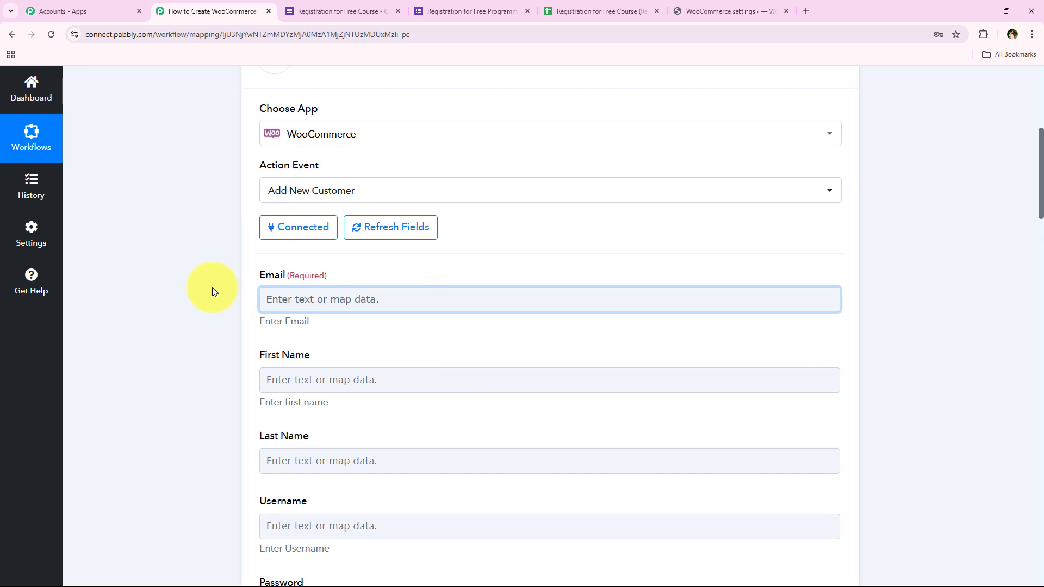
left_click(315, 300)
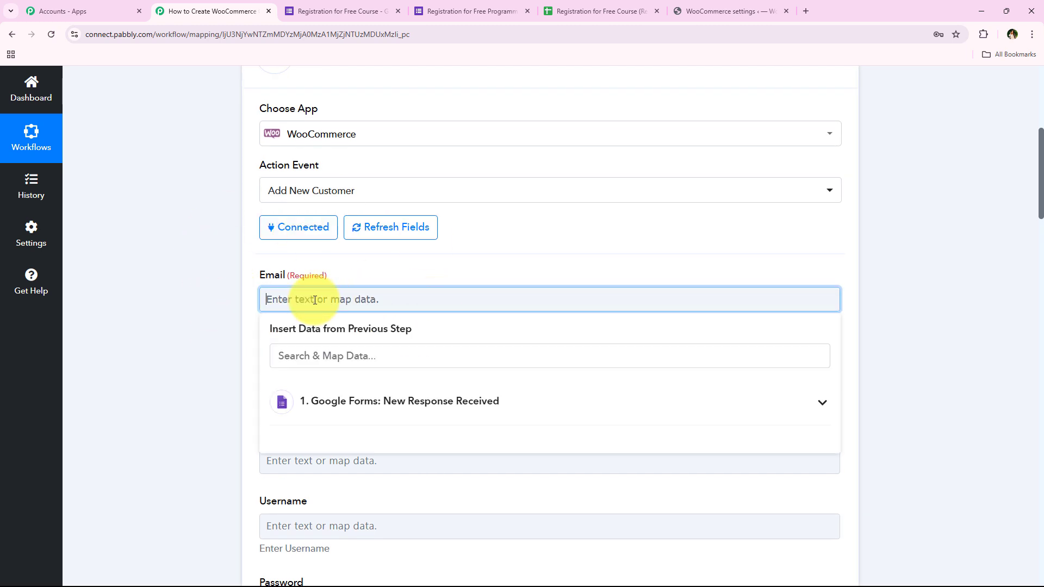
type("dummyuser99")
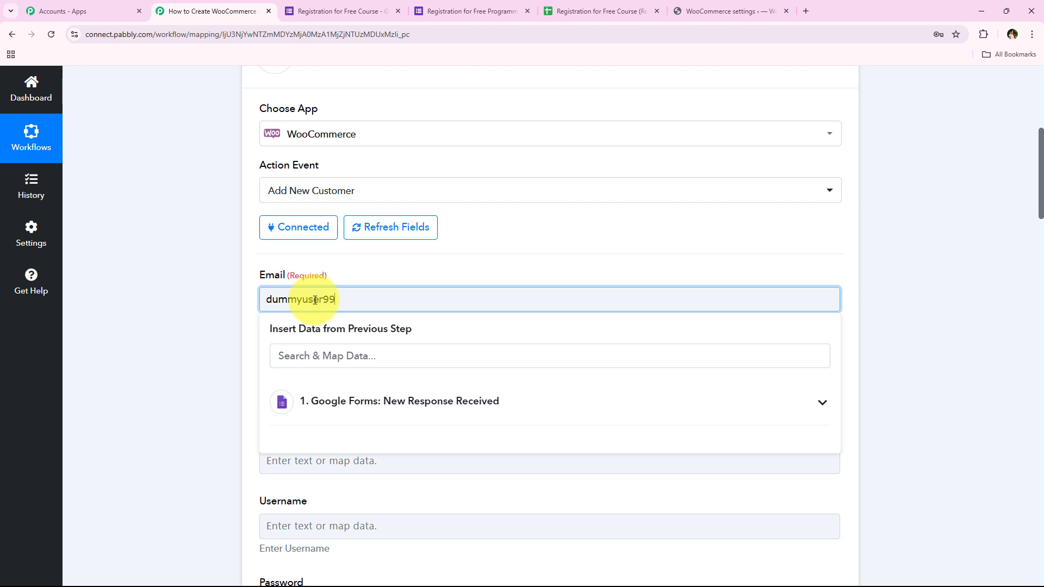
key("ctrl+a")
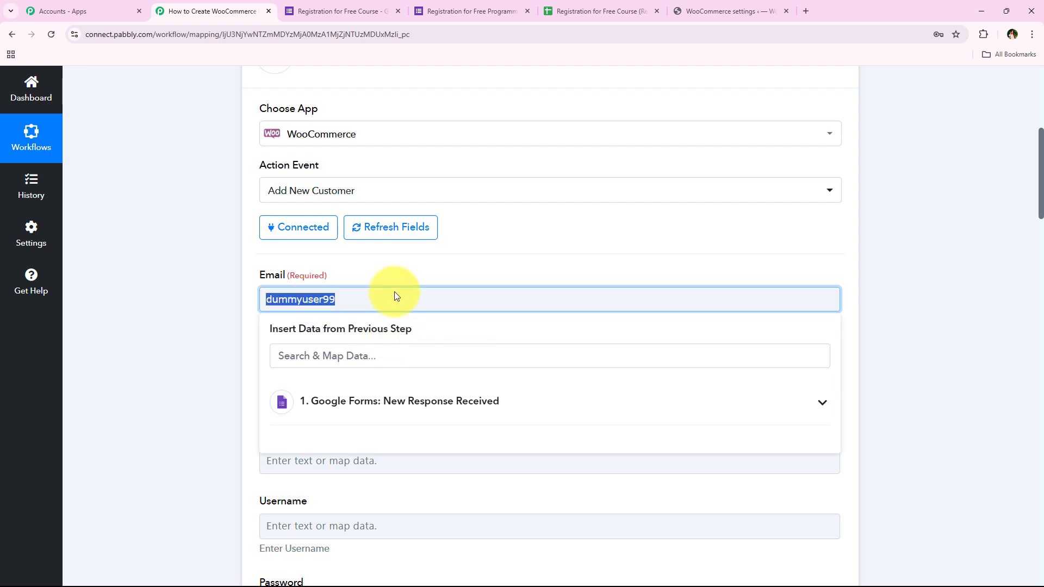
key("BackSpace")
Map the Google Forms Email Address answer into the customer's Email field.
left_click(155, 320)
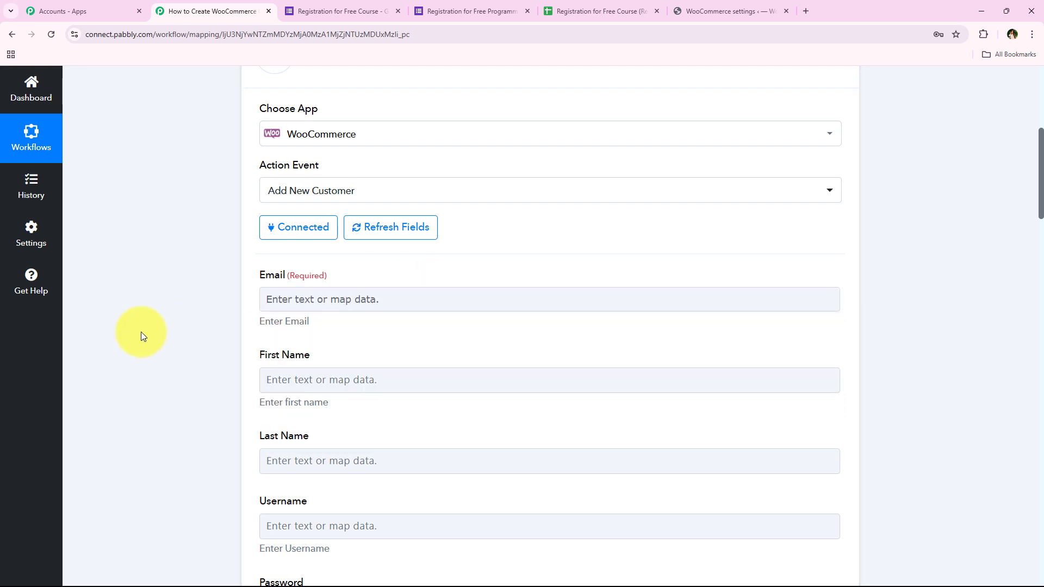
left_click(303, 302)
left_click(335, 363)
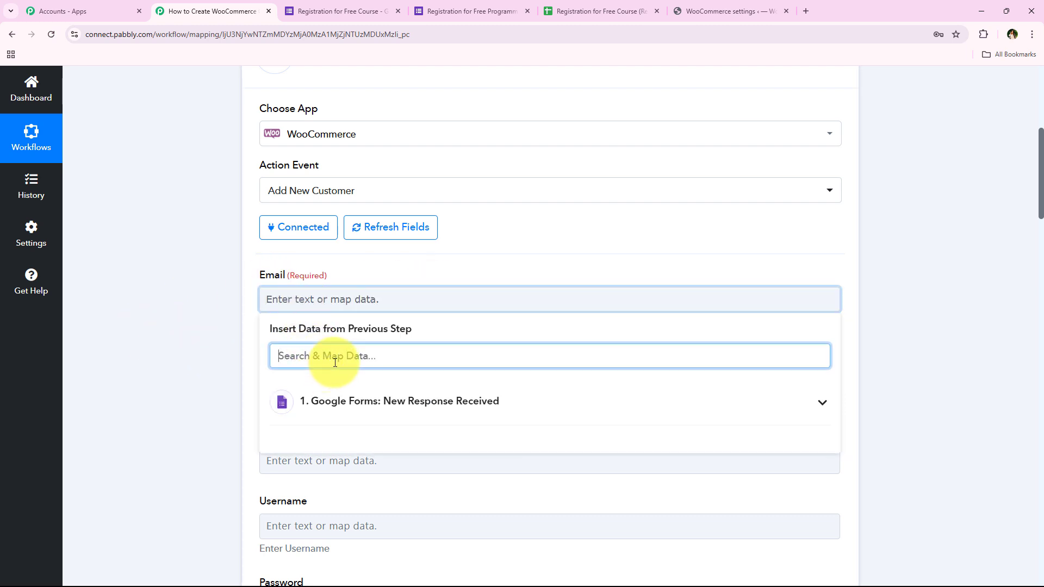
type("@")
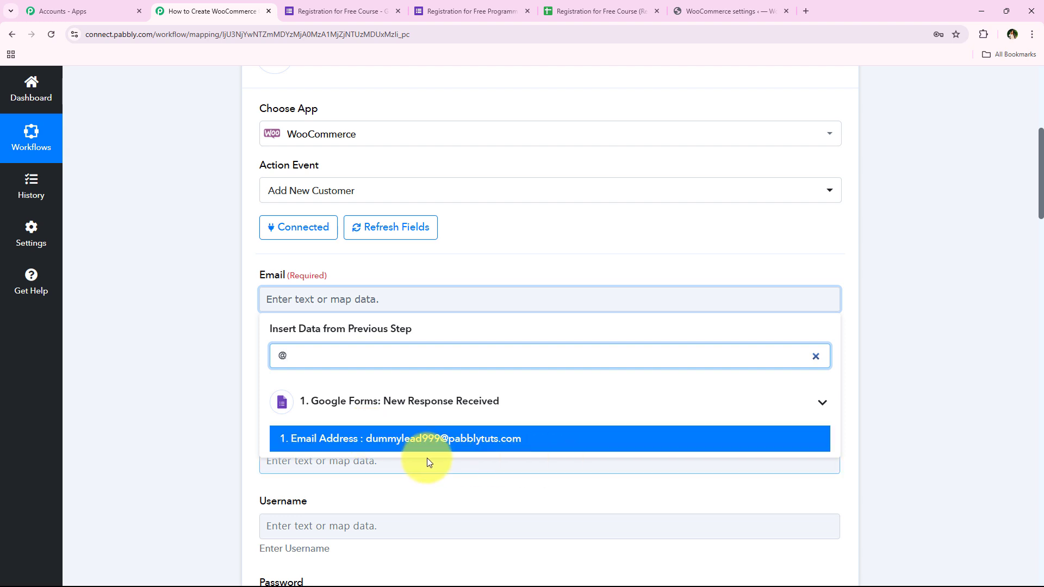
left_click(471, 442)
left_click(229, 284)
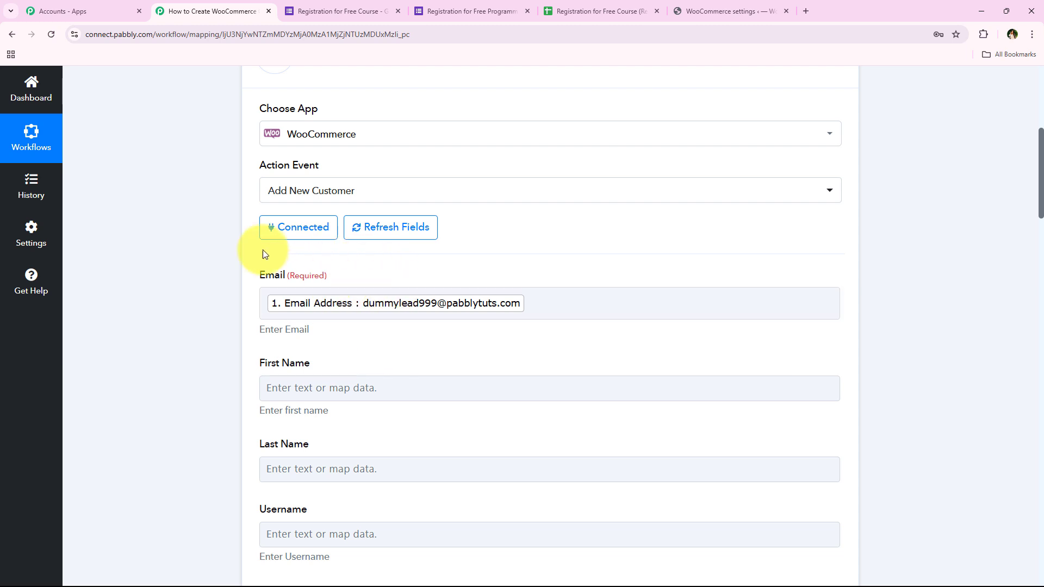
middle_click(214, 242)
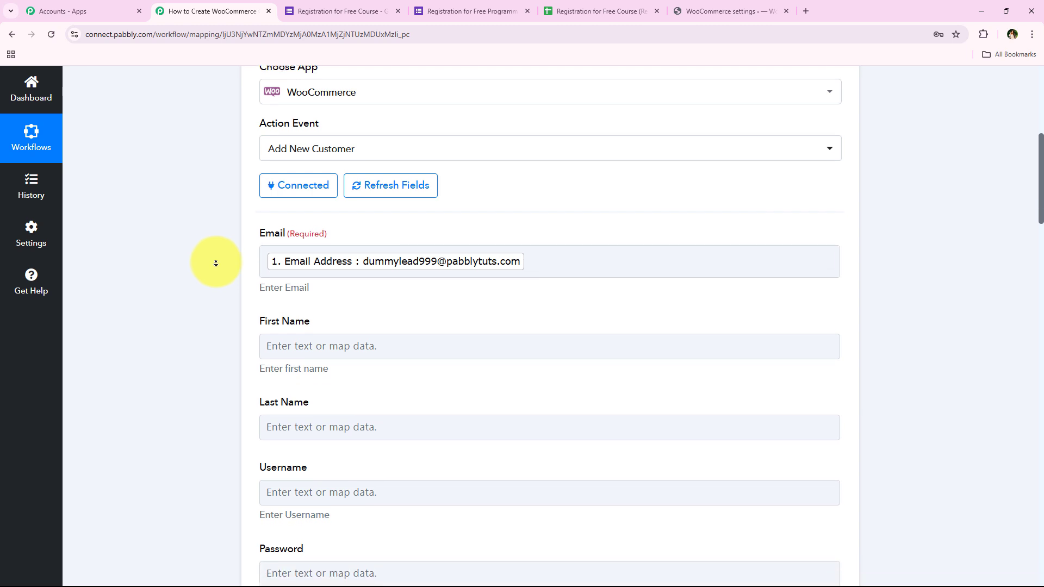
middle_click(216, 262)
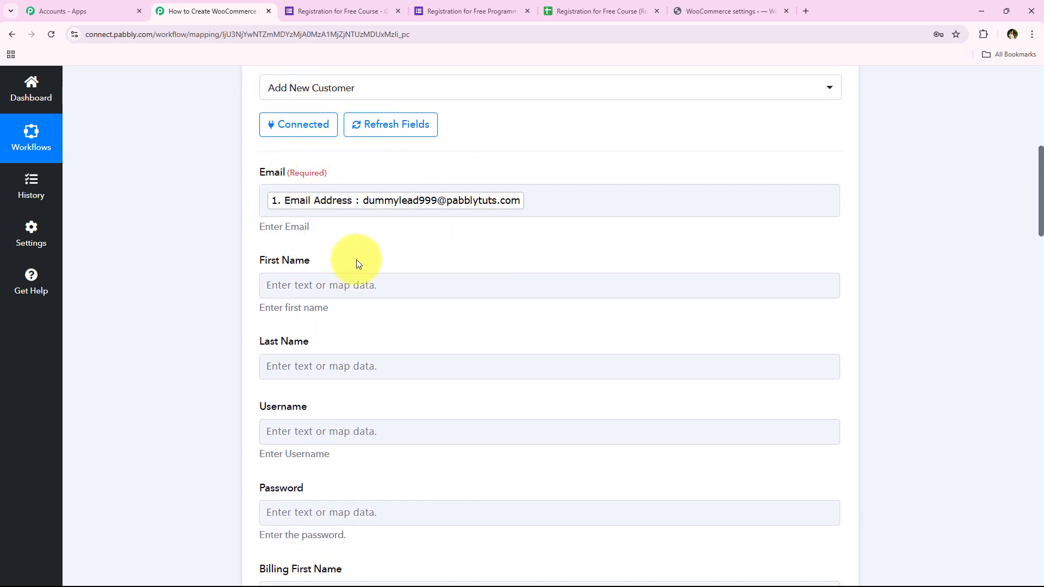
Map the Google Forms First Name answer into the customer's First Name field.
left_click(333, 282)
middle_click(177, 279)
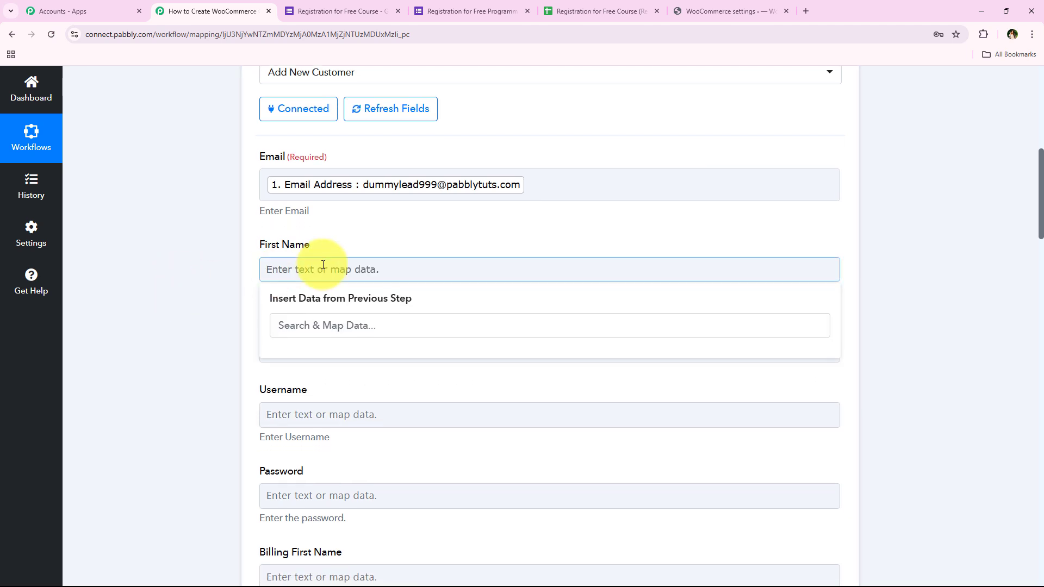
left_click(323, 320)
type("fi")
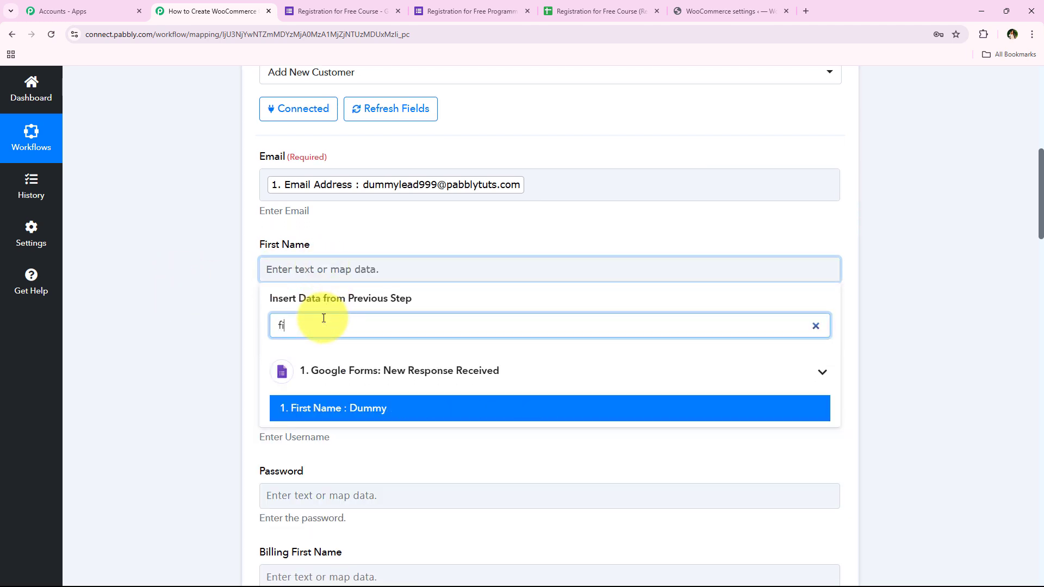
type("r")
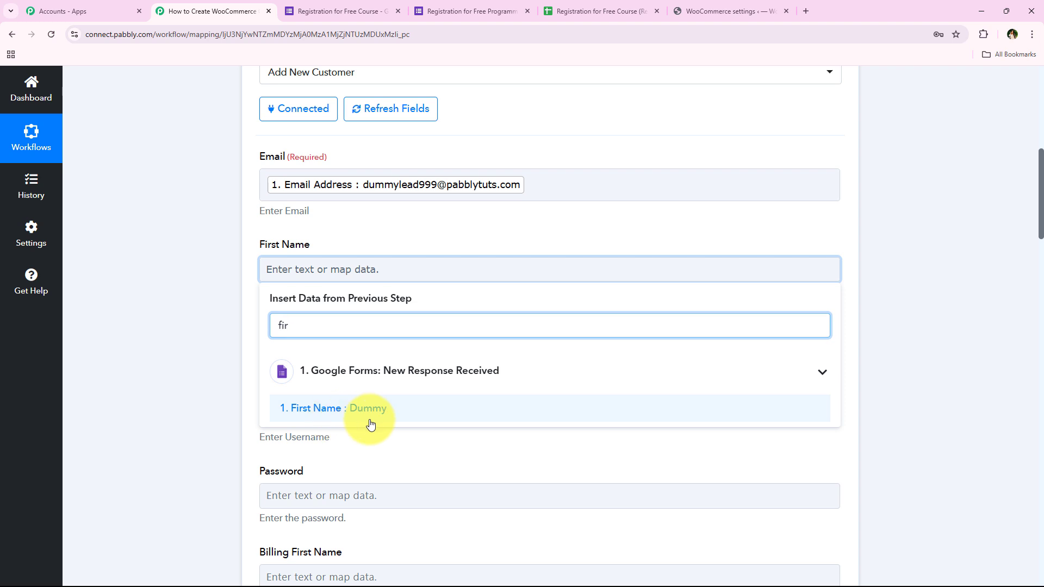
left_click(364, 414)
Map the Google Forms Last Name answer into the customer's Last Name field.
left_click(218, 252)
left_click(278, 349)
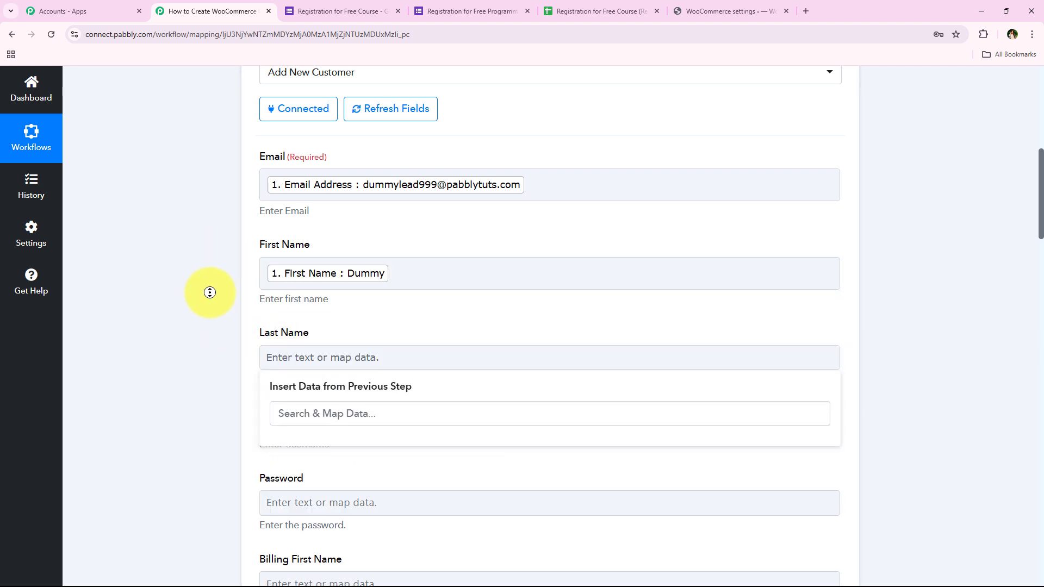
scroll(217, 319, "down", 1)
left_click(266, 304)
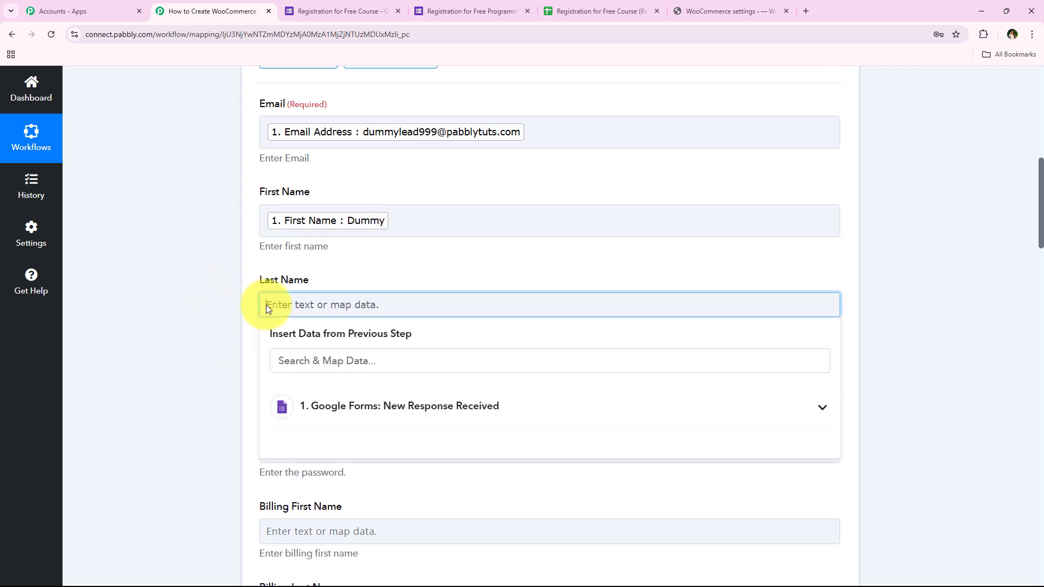
left_click(330, 361)
type("las")
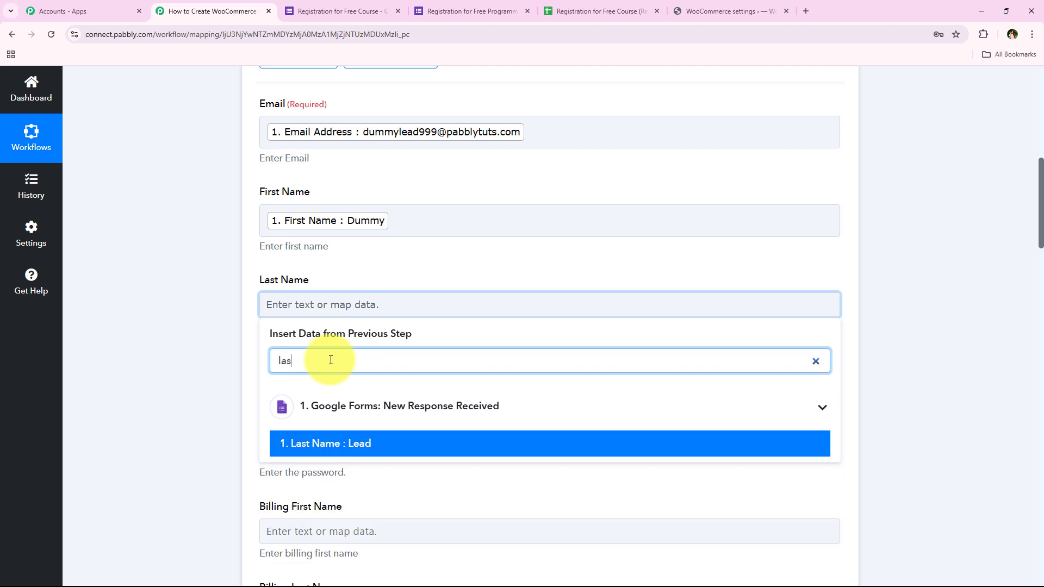
left_click(373, 443)
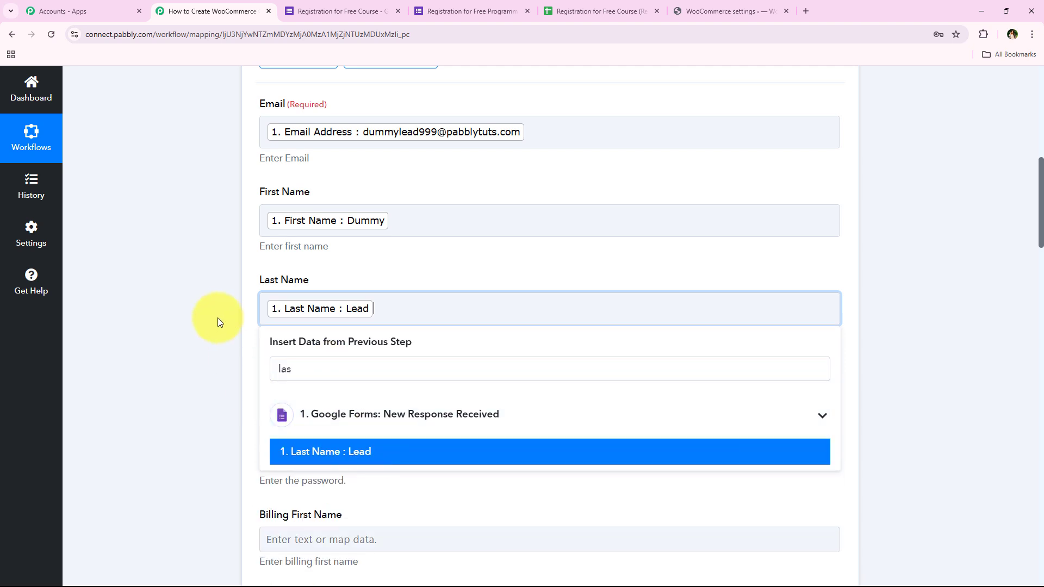
Build the Username from the Google Forms First Name followed by the Last Name answers.
left_click(210, 303)
middle_click(213, 290)
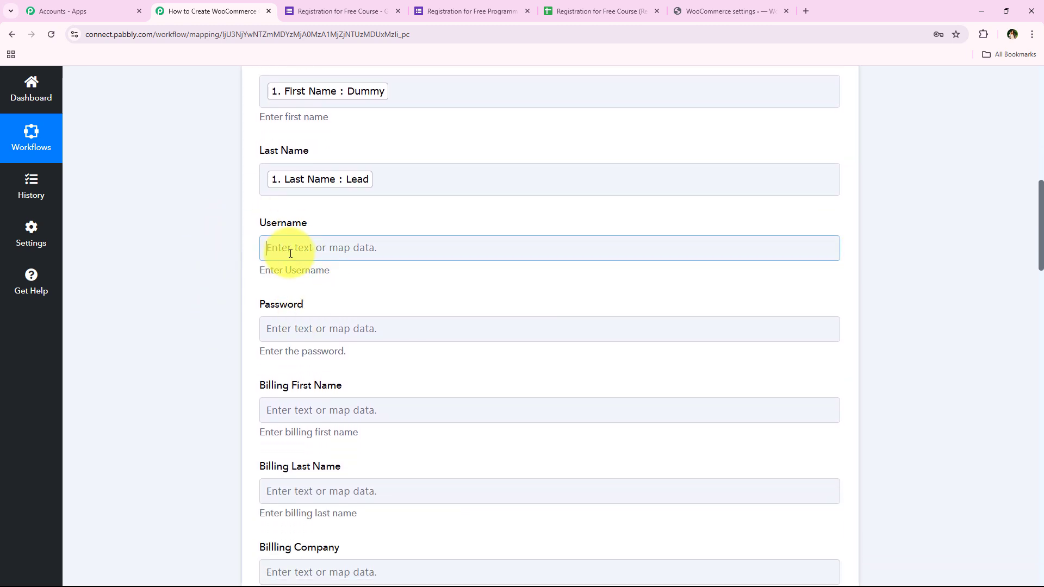
left_click(275, 249)
left_click(331, 305)
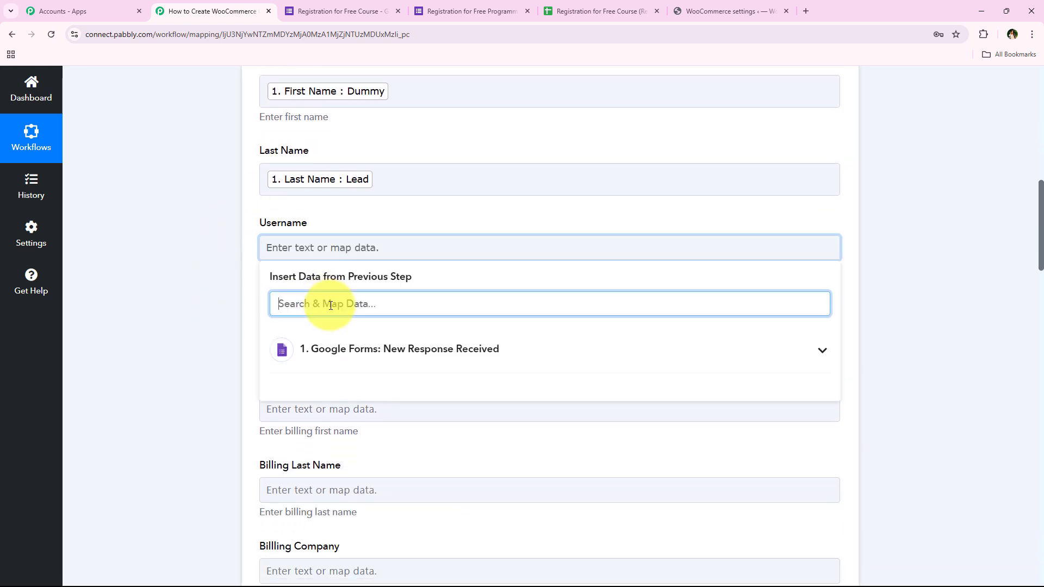
type("name")
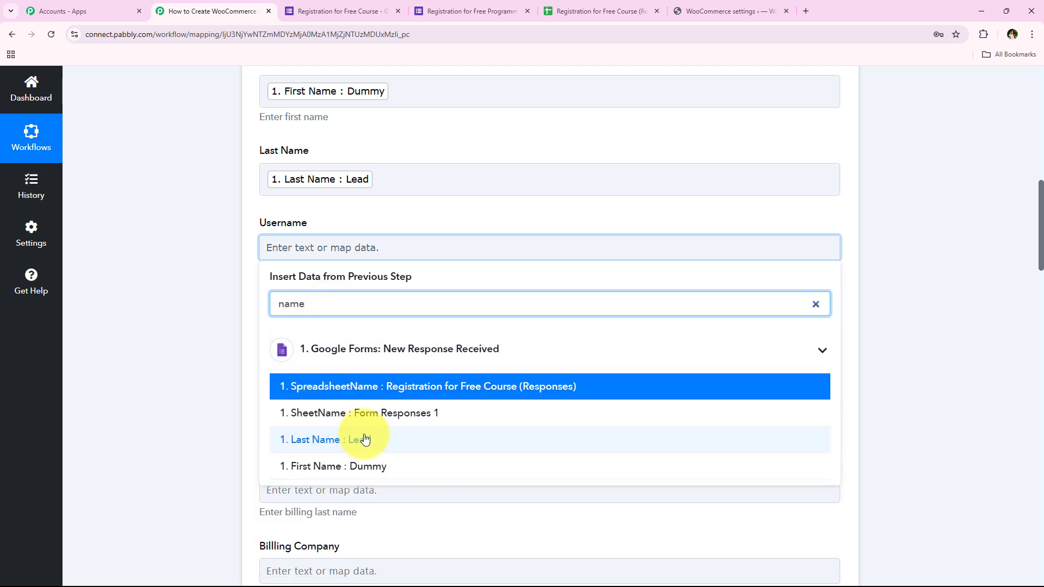
left_click(391, 465)
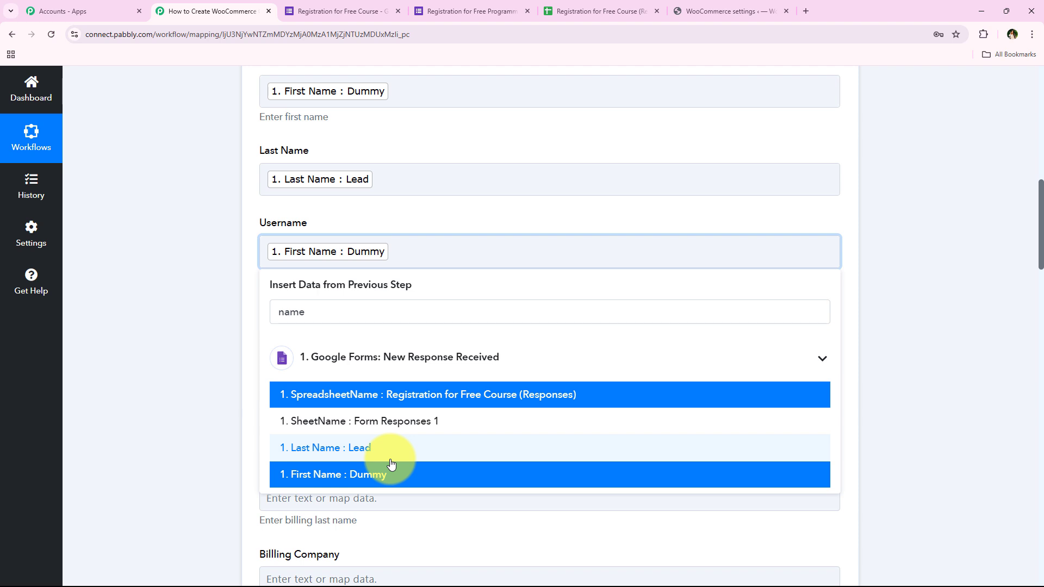
left_click(416, 446)
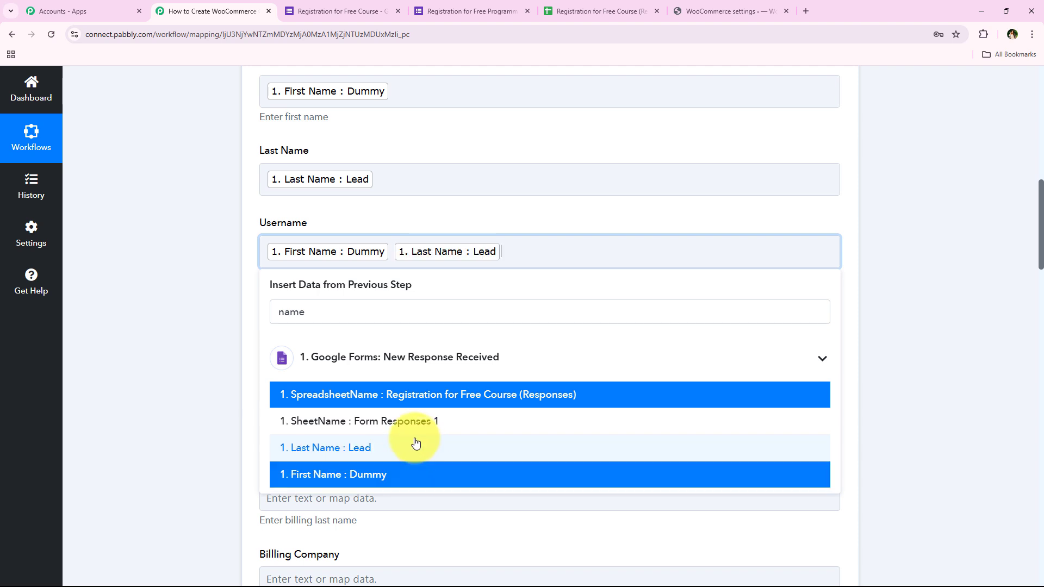
Map the Google Forms Email Address answer into the required Billing Email field.
left_click(210, 217)
middle_click(210, 217)
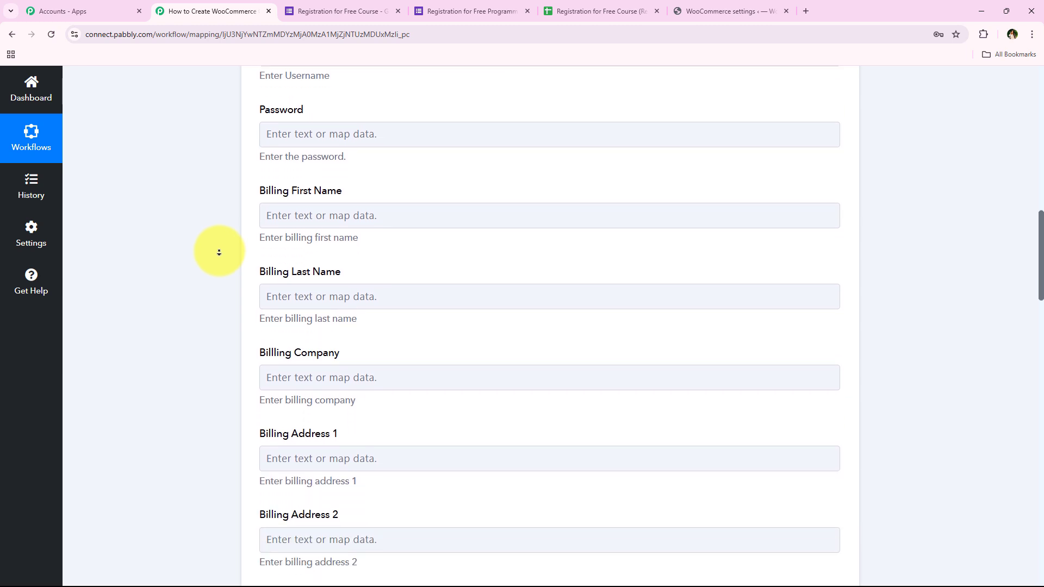
middle_click(217, 282)
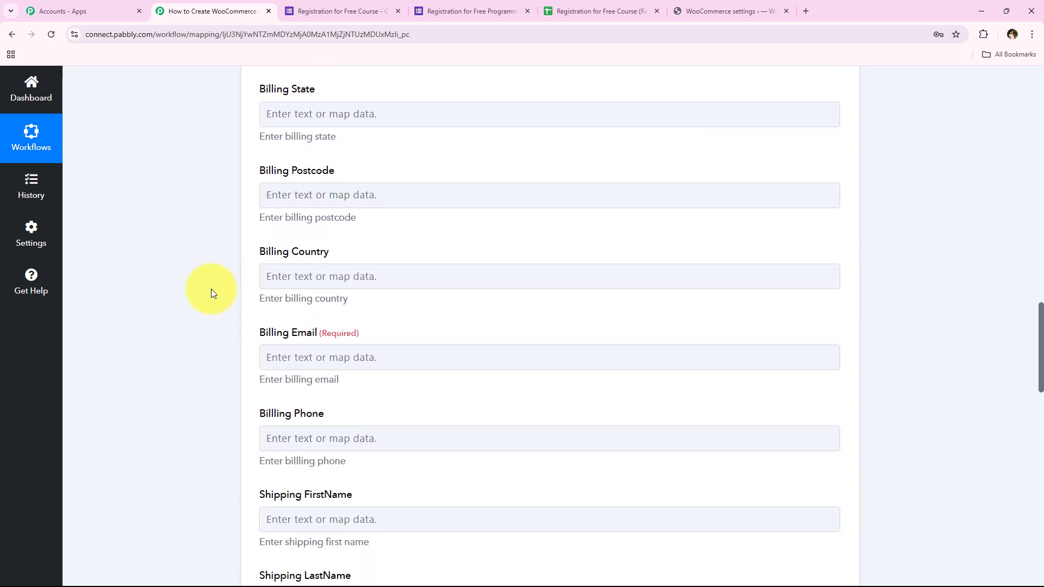
left_click(310, 357)
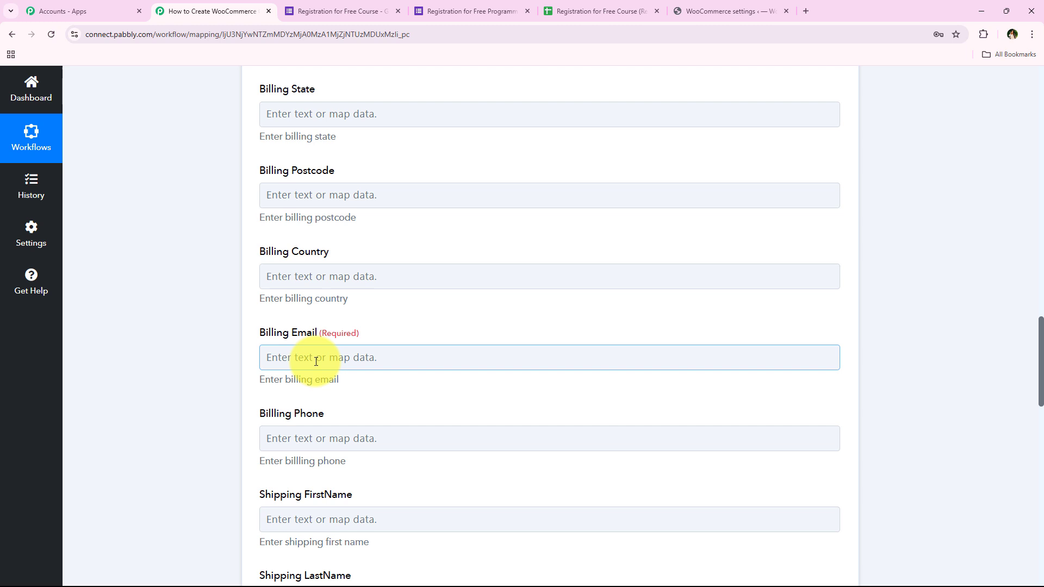
middle_click(219, 308)
middle_click(215, 348)
left_click(323, 315)
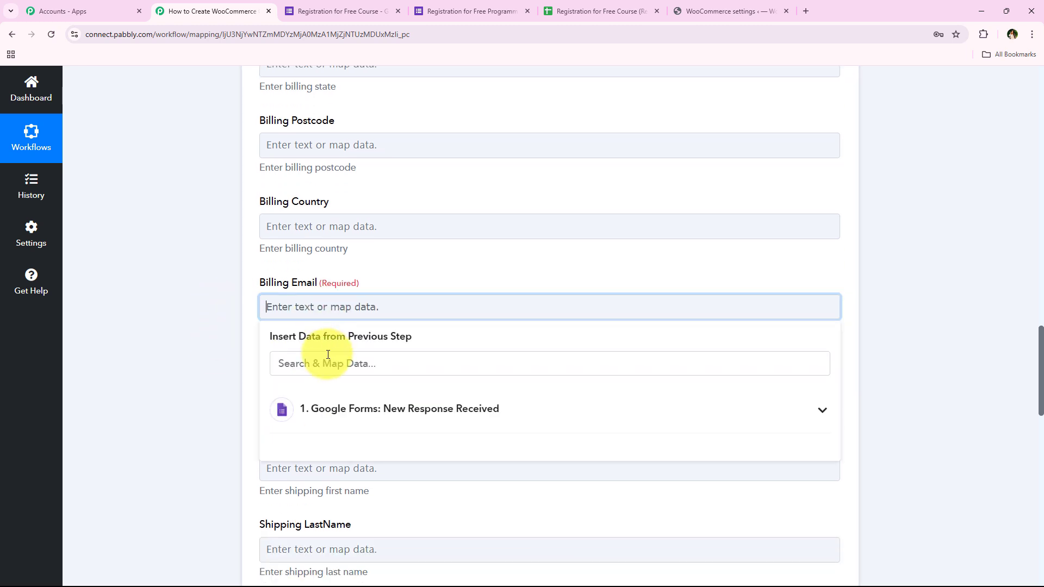
left_click(328, 355)
type("@")
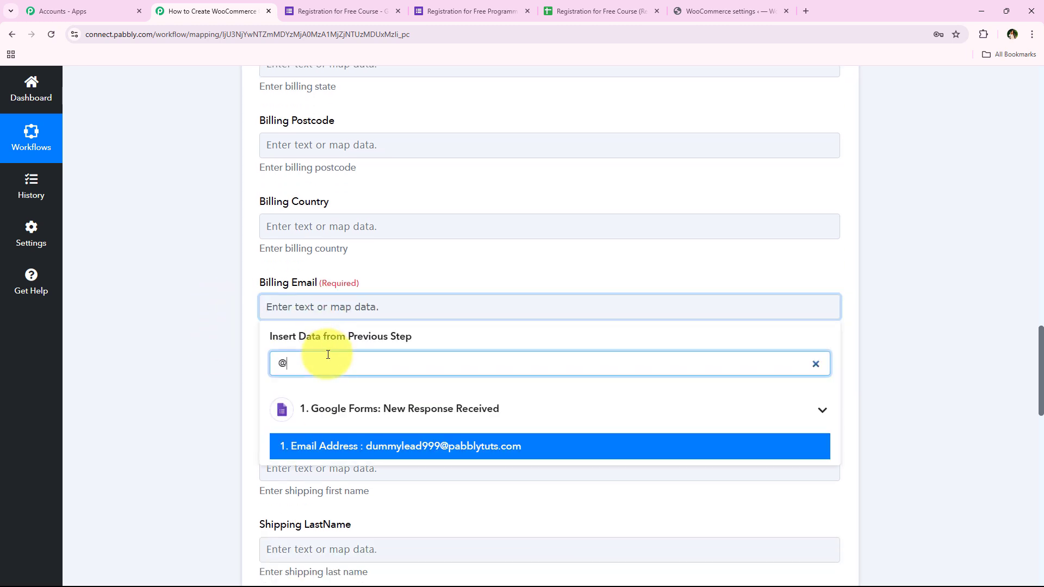
left_click(401, 451)
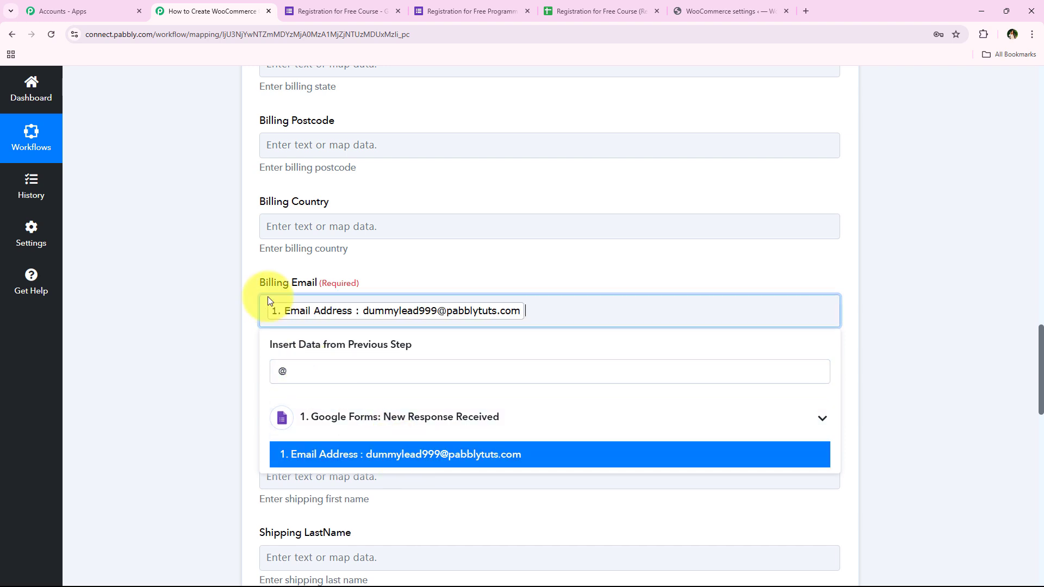
Save the Add New Customer action, send a test request, and collapse the WooCommerce action step.
left_click(192, 299)
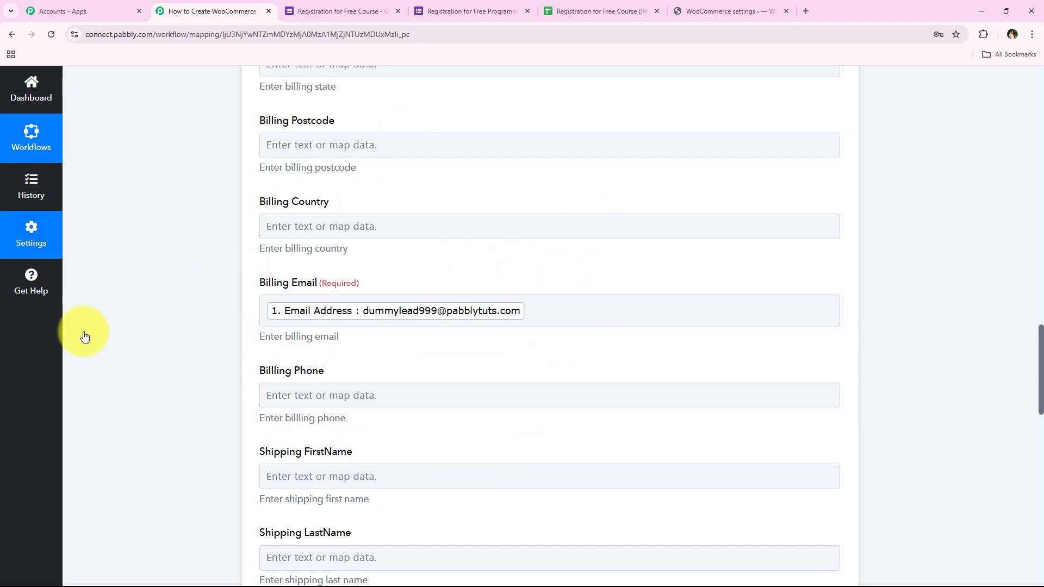
scroll(187, 305, "up", 6)
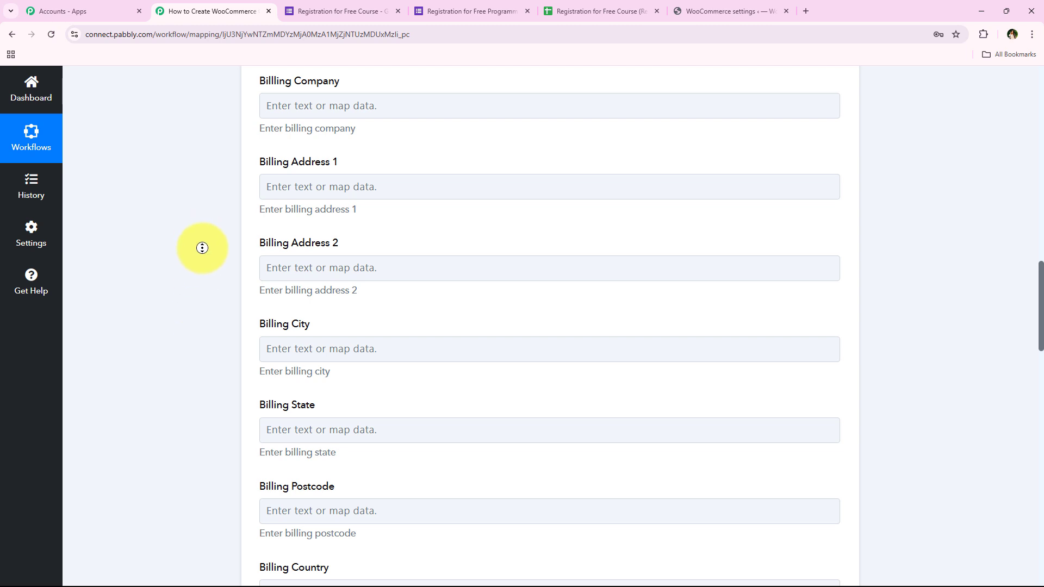
scroll(203, 245, "down", 10)
scroll(197, 187, "down", 10)
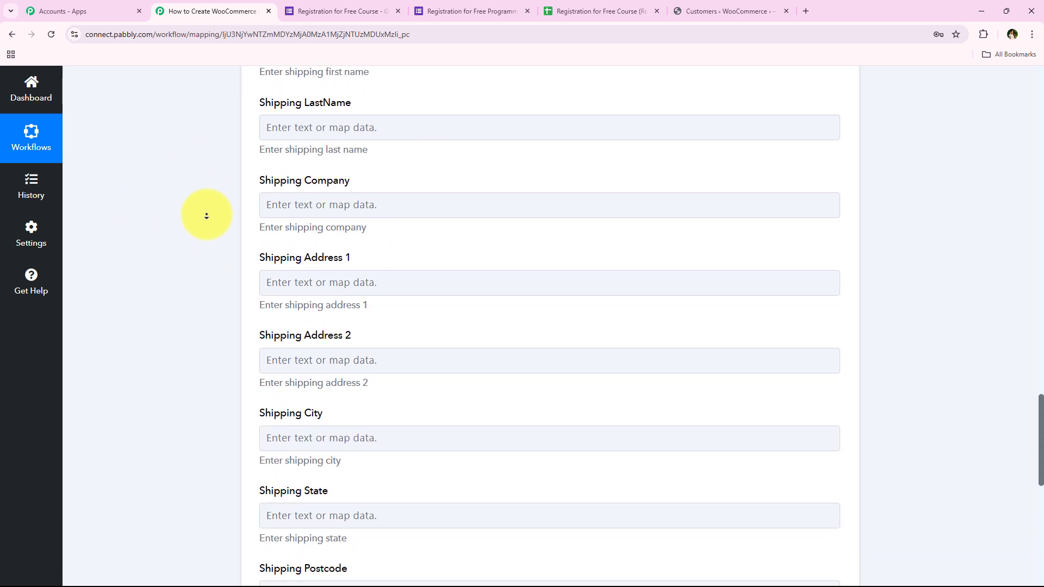
scroll(197, 278, "down", 1)
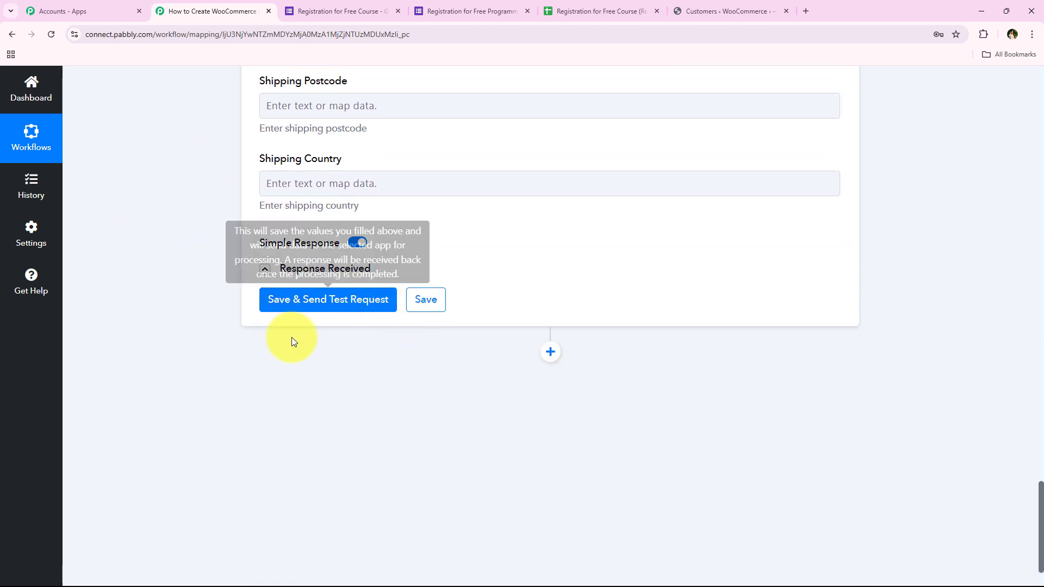
left_click(316, 302)
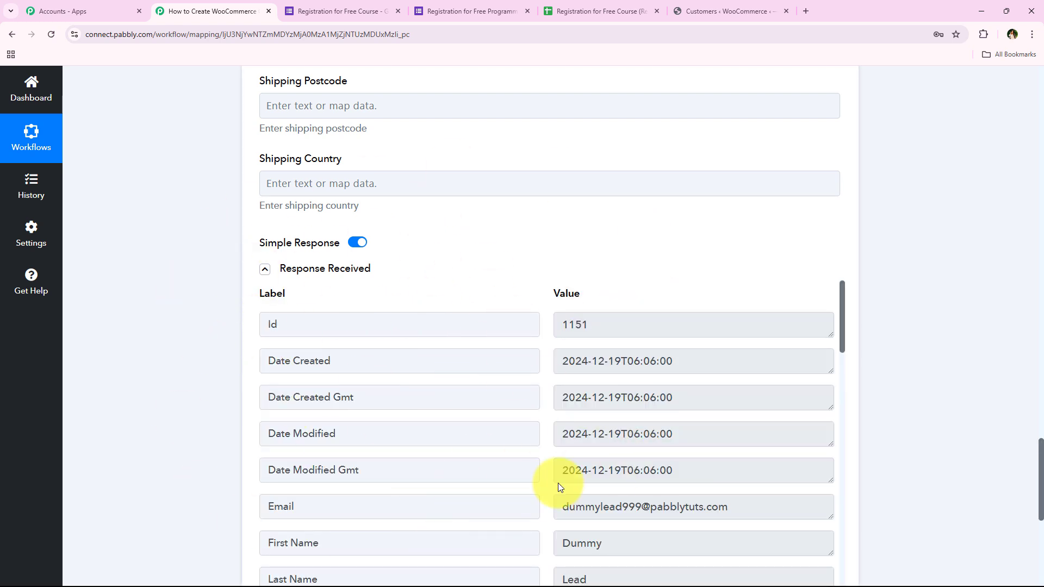
scroll(238, 472, "down", 1)
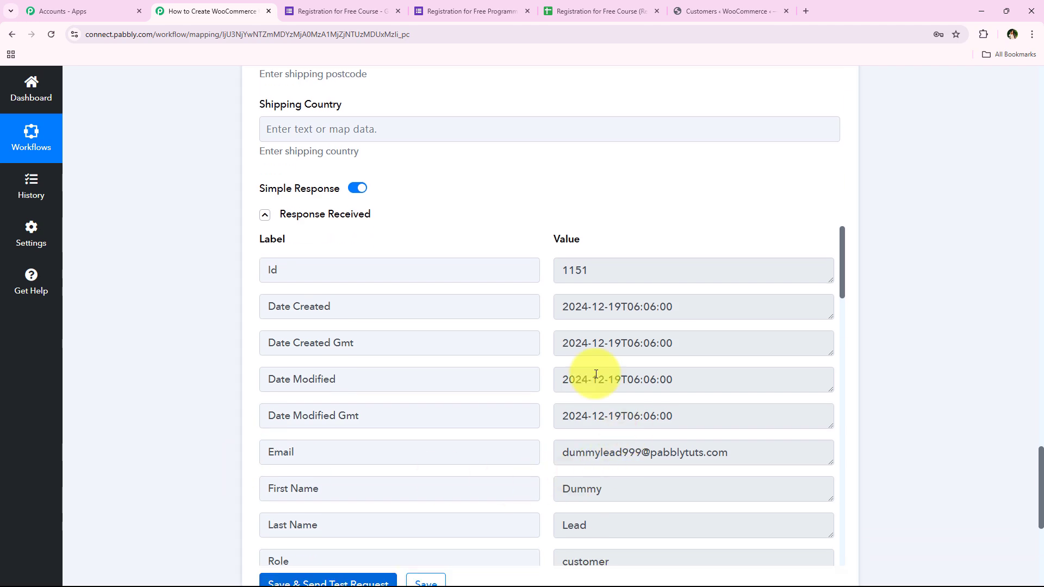
middle_click(219, 458)
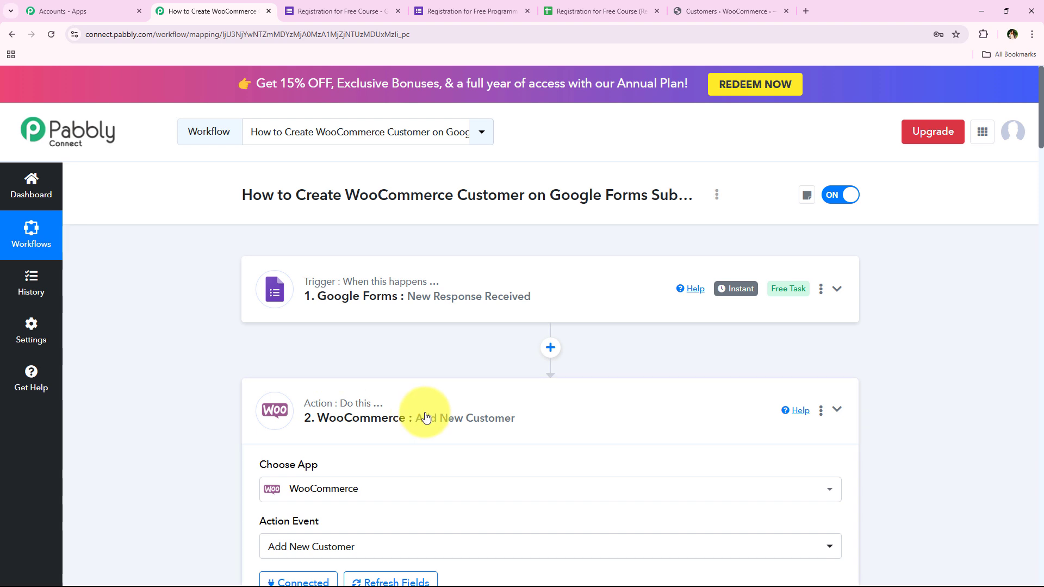
left_click(366, 438)
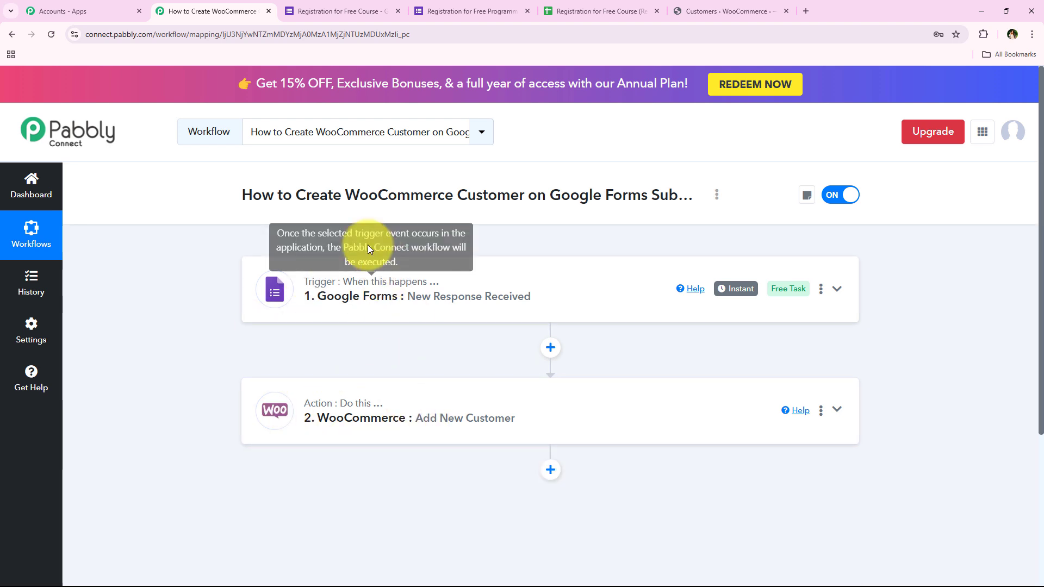
Search the WooCommerce customers list for the test lead's name and open the most recently registered match.
left_click(674, 6)
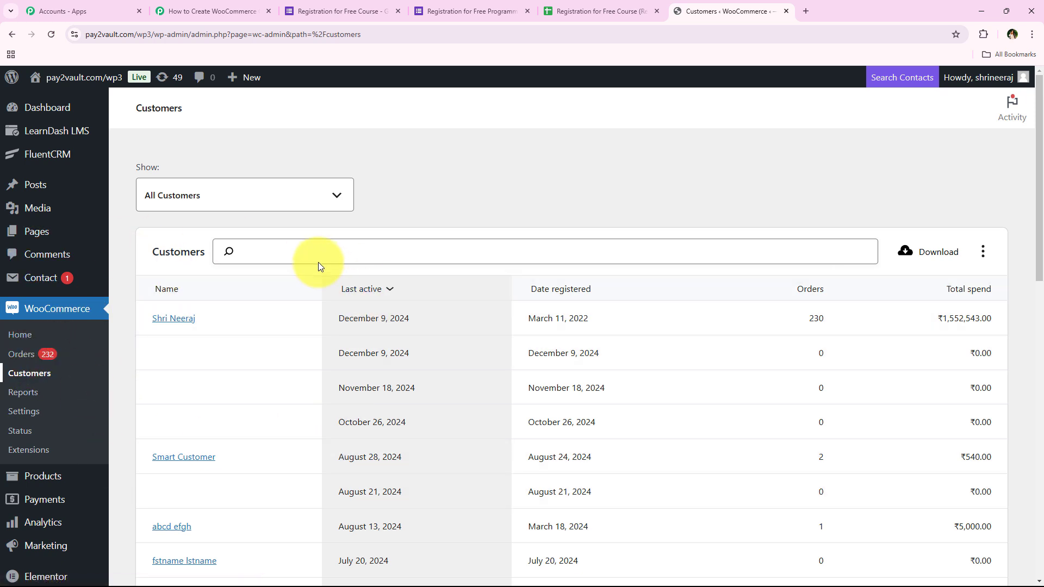
left_click(304, 254)
type("D")
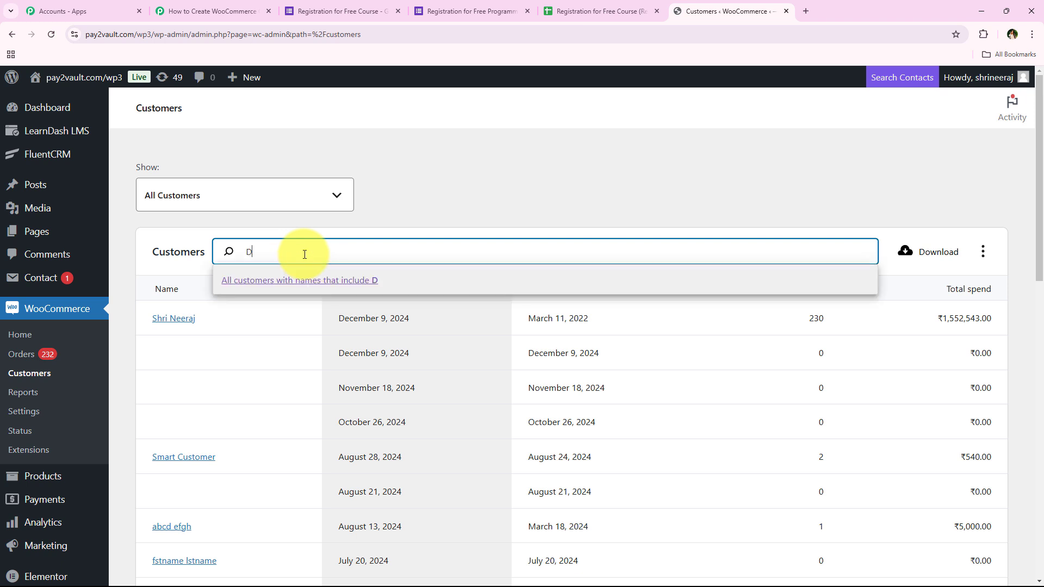
type("ummy Lead")
left_click(392, 280)
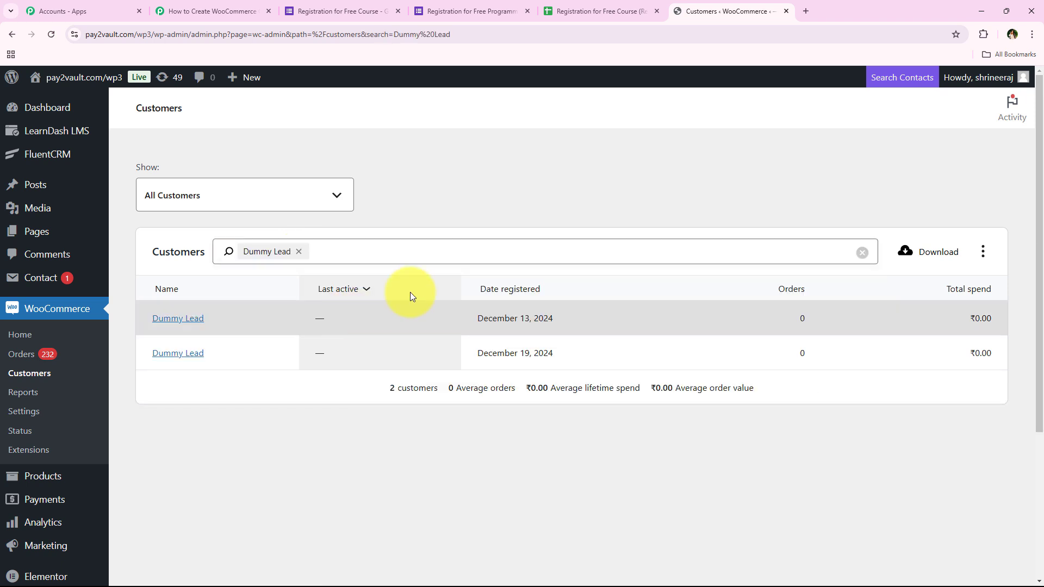
left_click(189, 351)
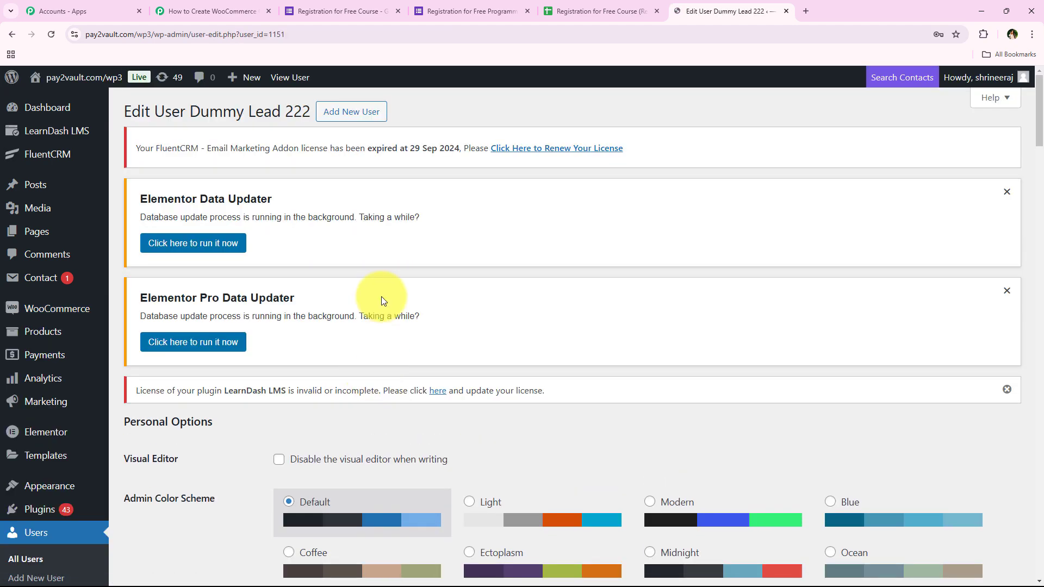
Review the created user's name and email details, then return to the Pabbly workflow tab.
scroll(381, 320, "down", 3)
scroll(384, 322, "down", 15)
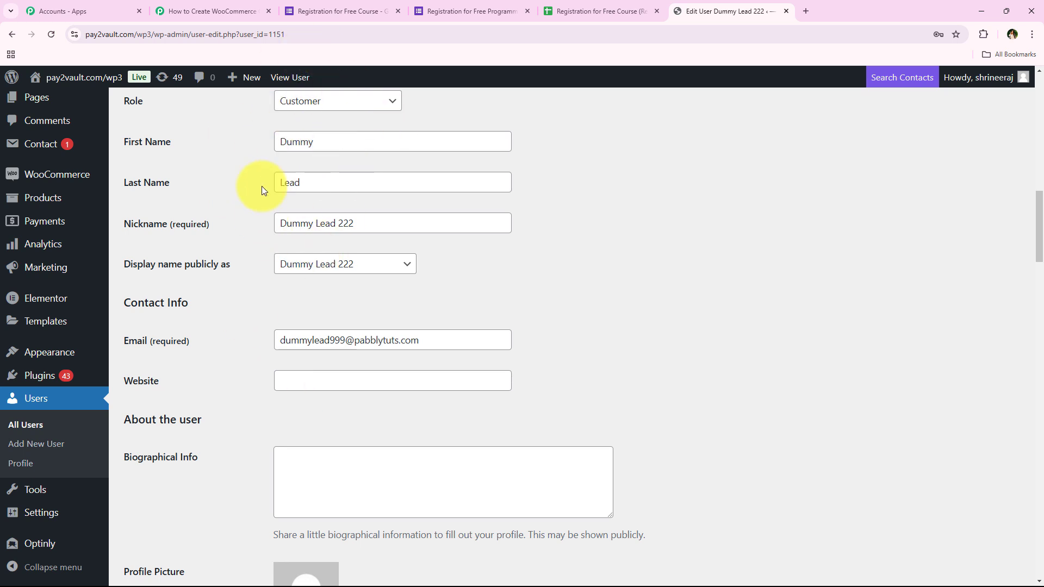
left_click(207, 11)
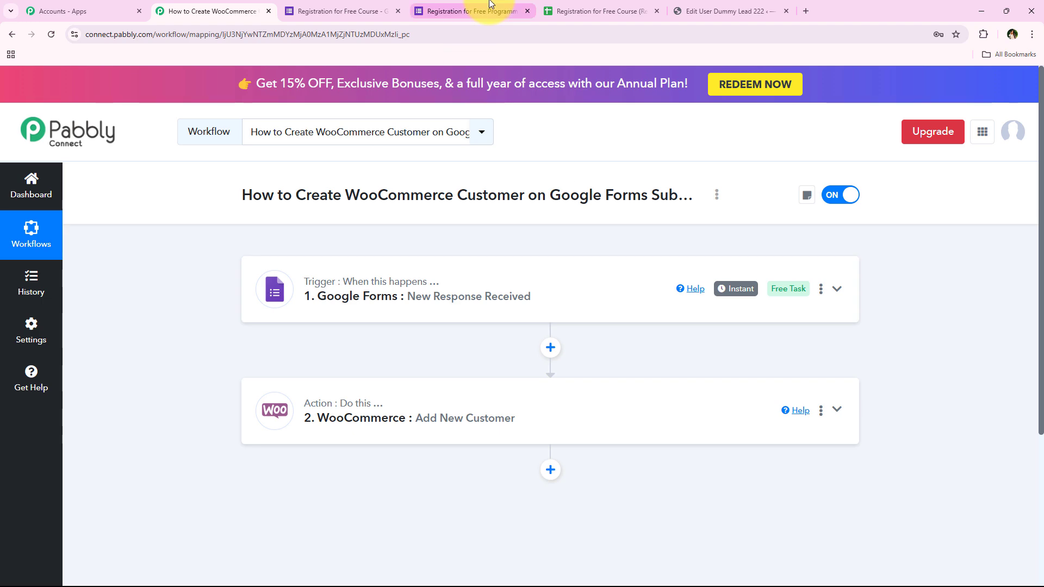
left_click(471, 11)
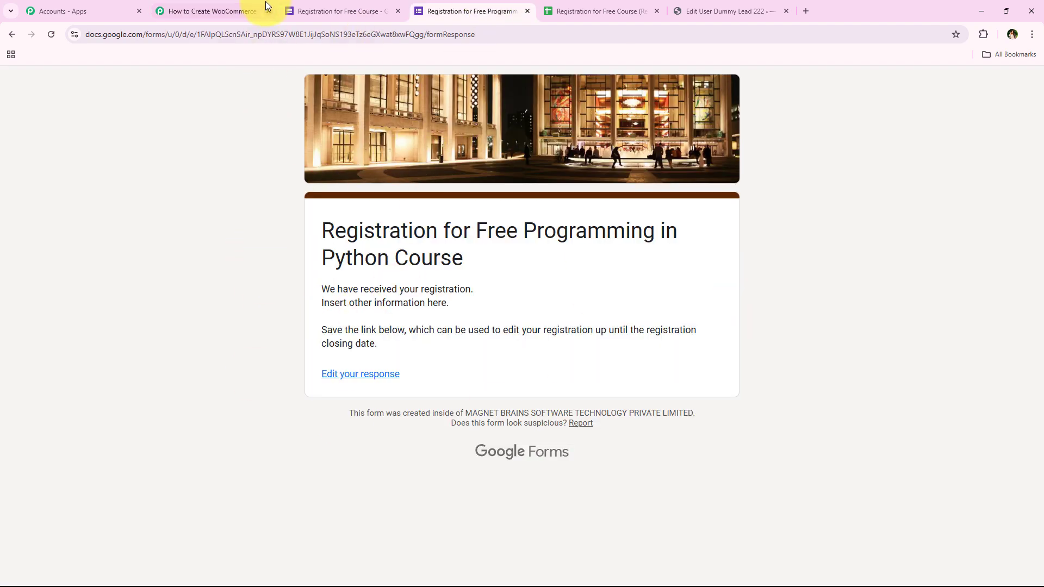
left_click(692, 5)
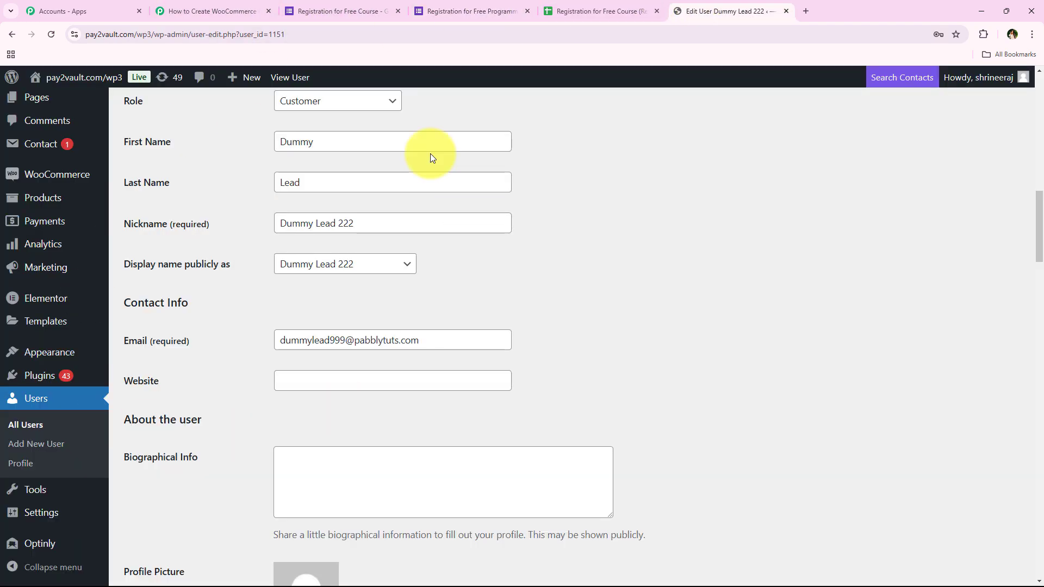
left_click(153, 6)
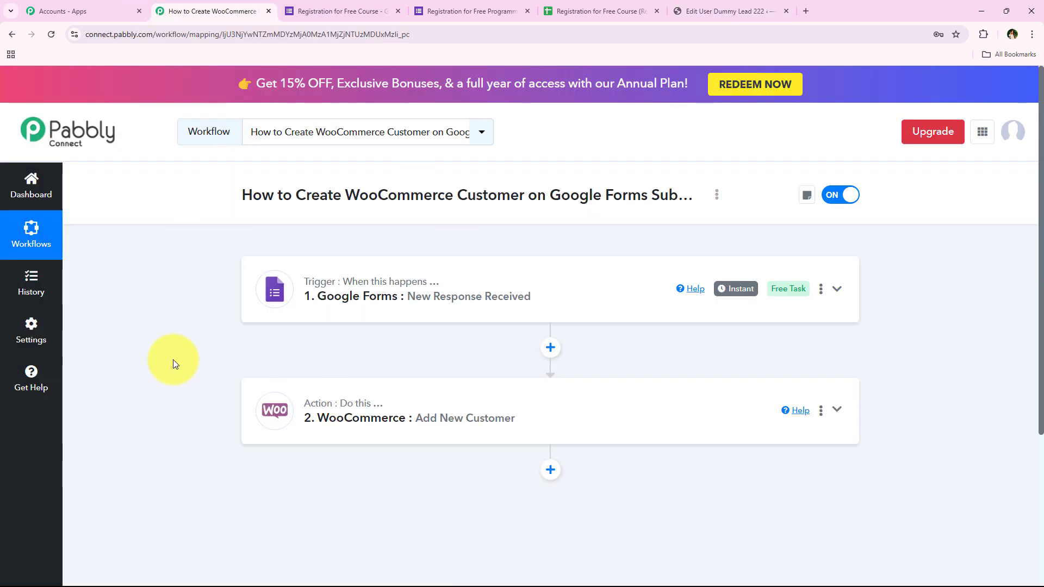